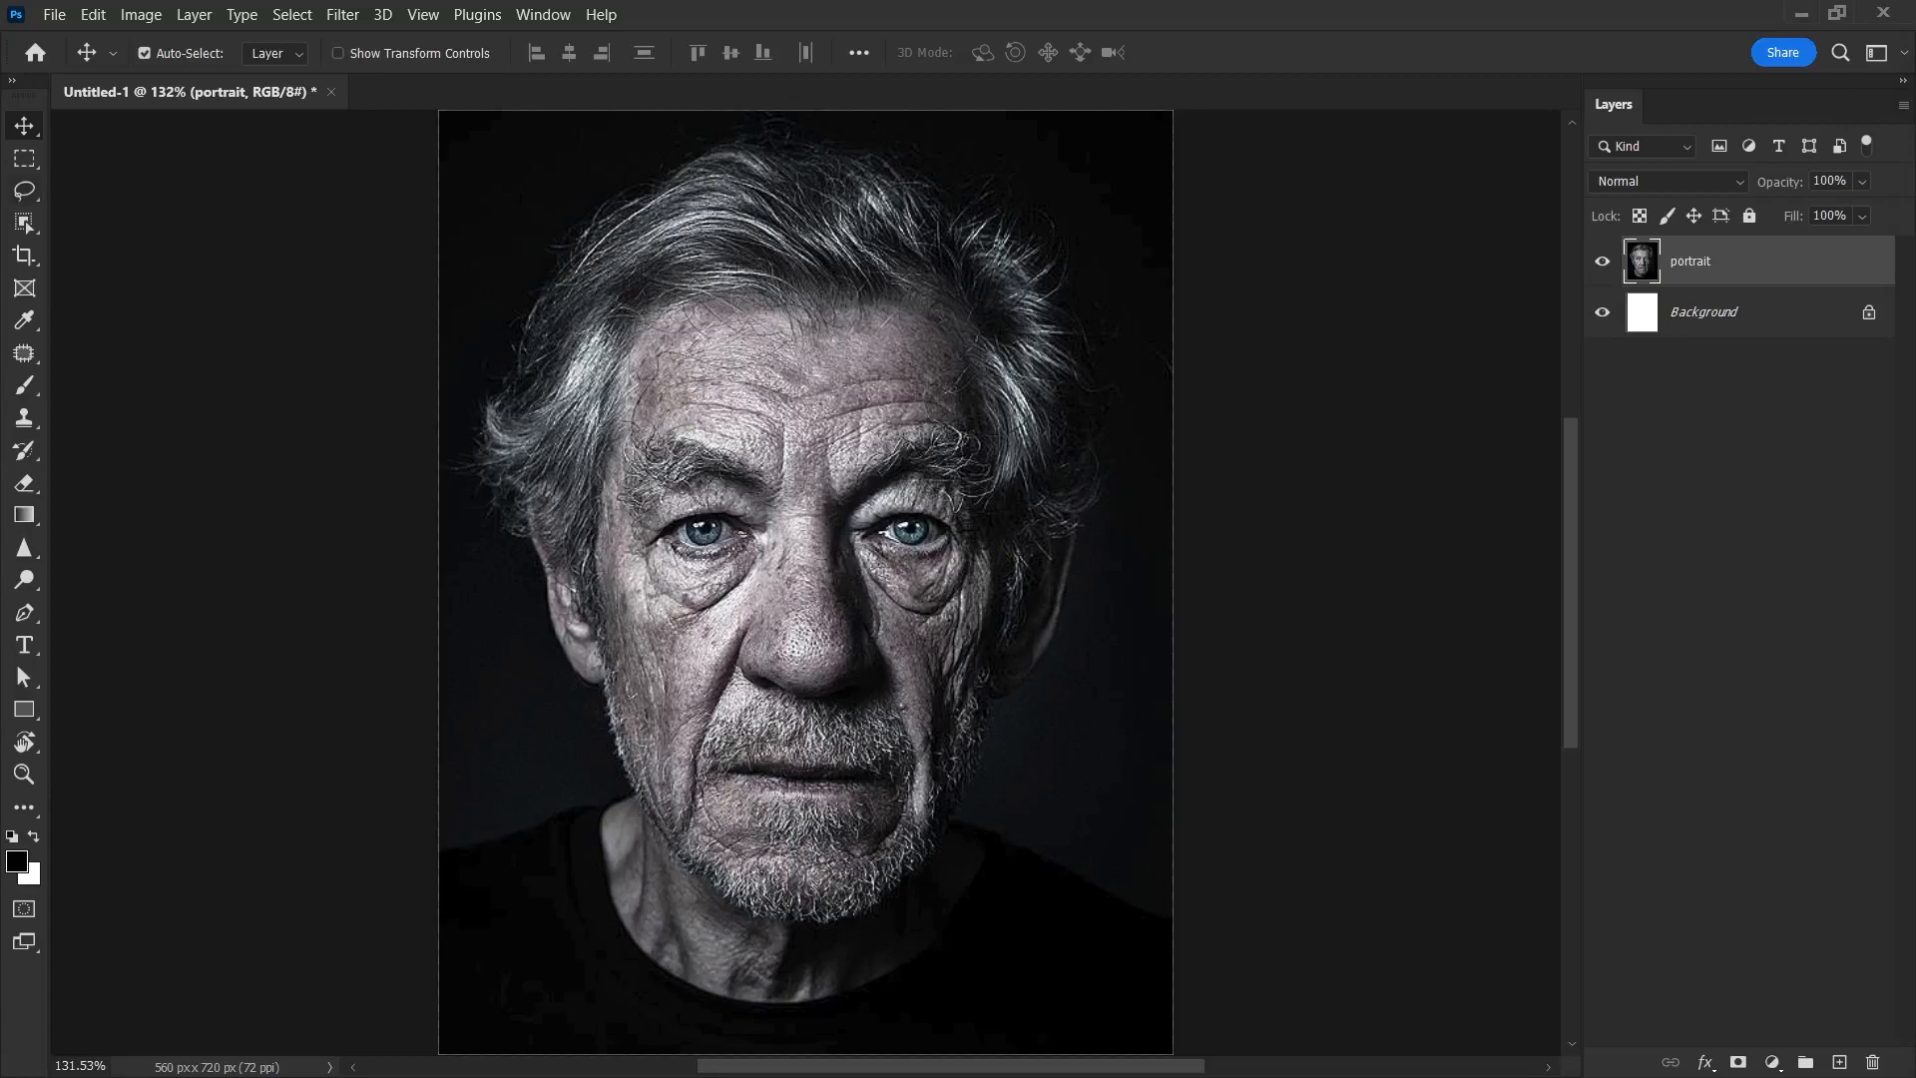
Select the man in the portrait layer with Select and Mask and output the selection as a layer mask
{"action": "key", "text": "w"}
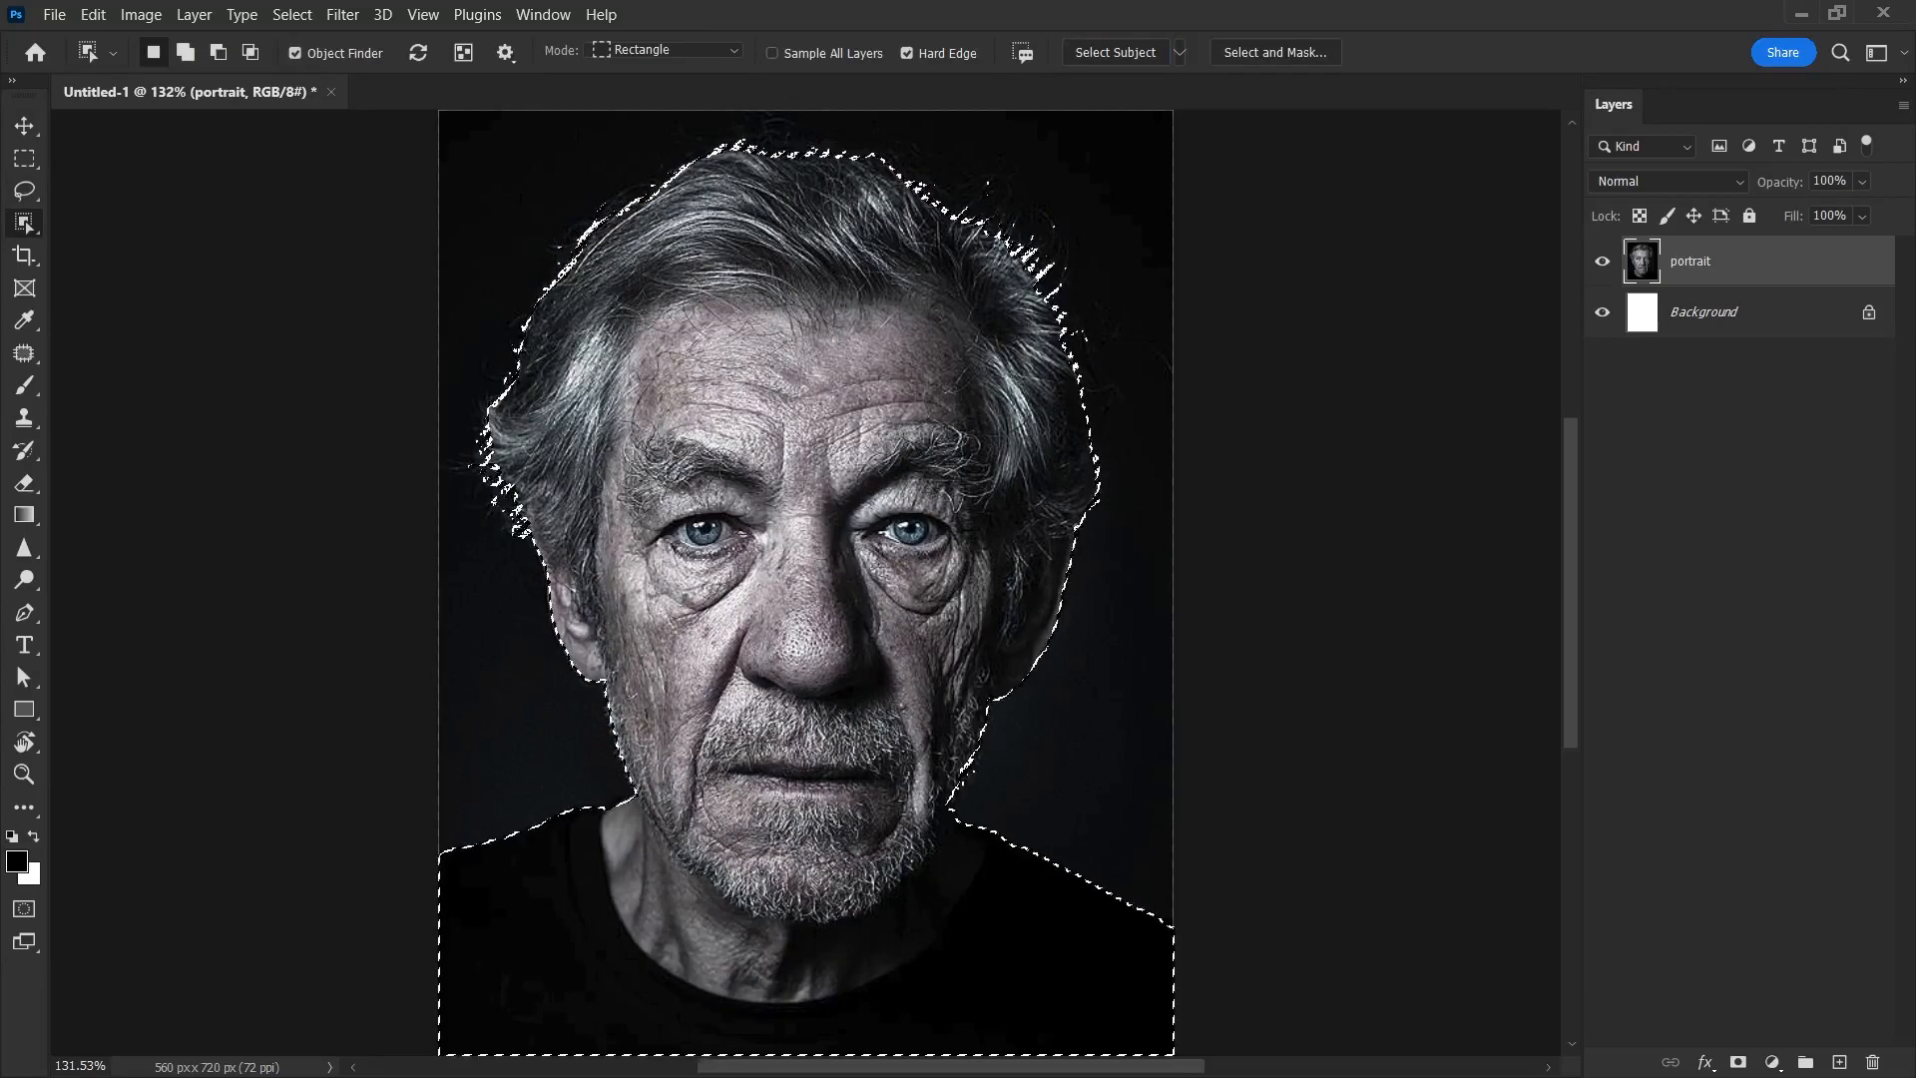
{"action": "key", "text": "ctrl+alt+r"}
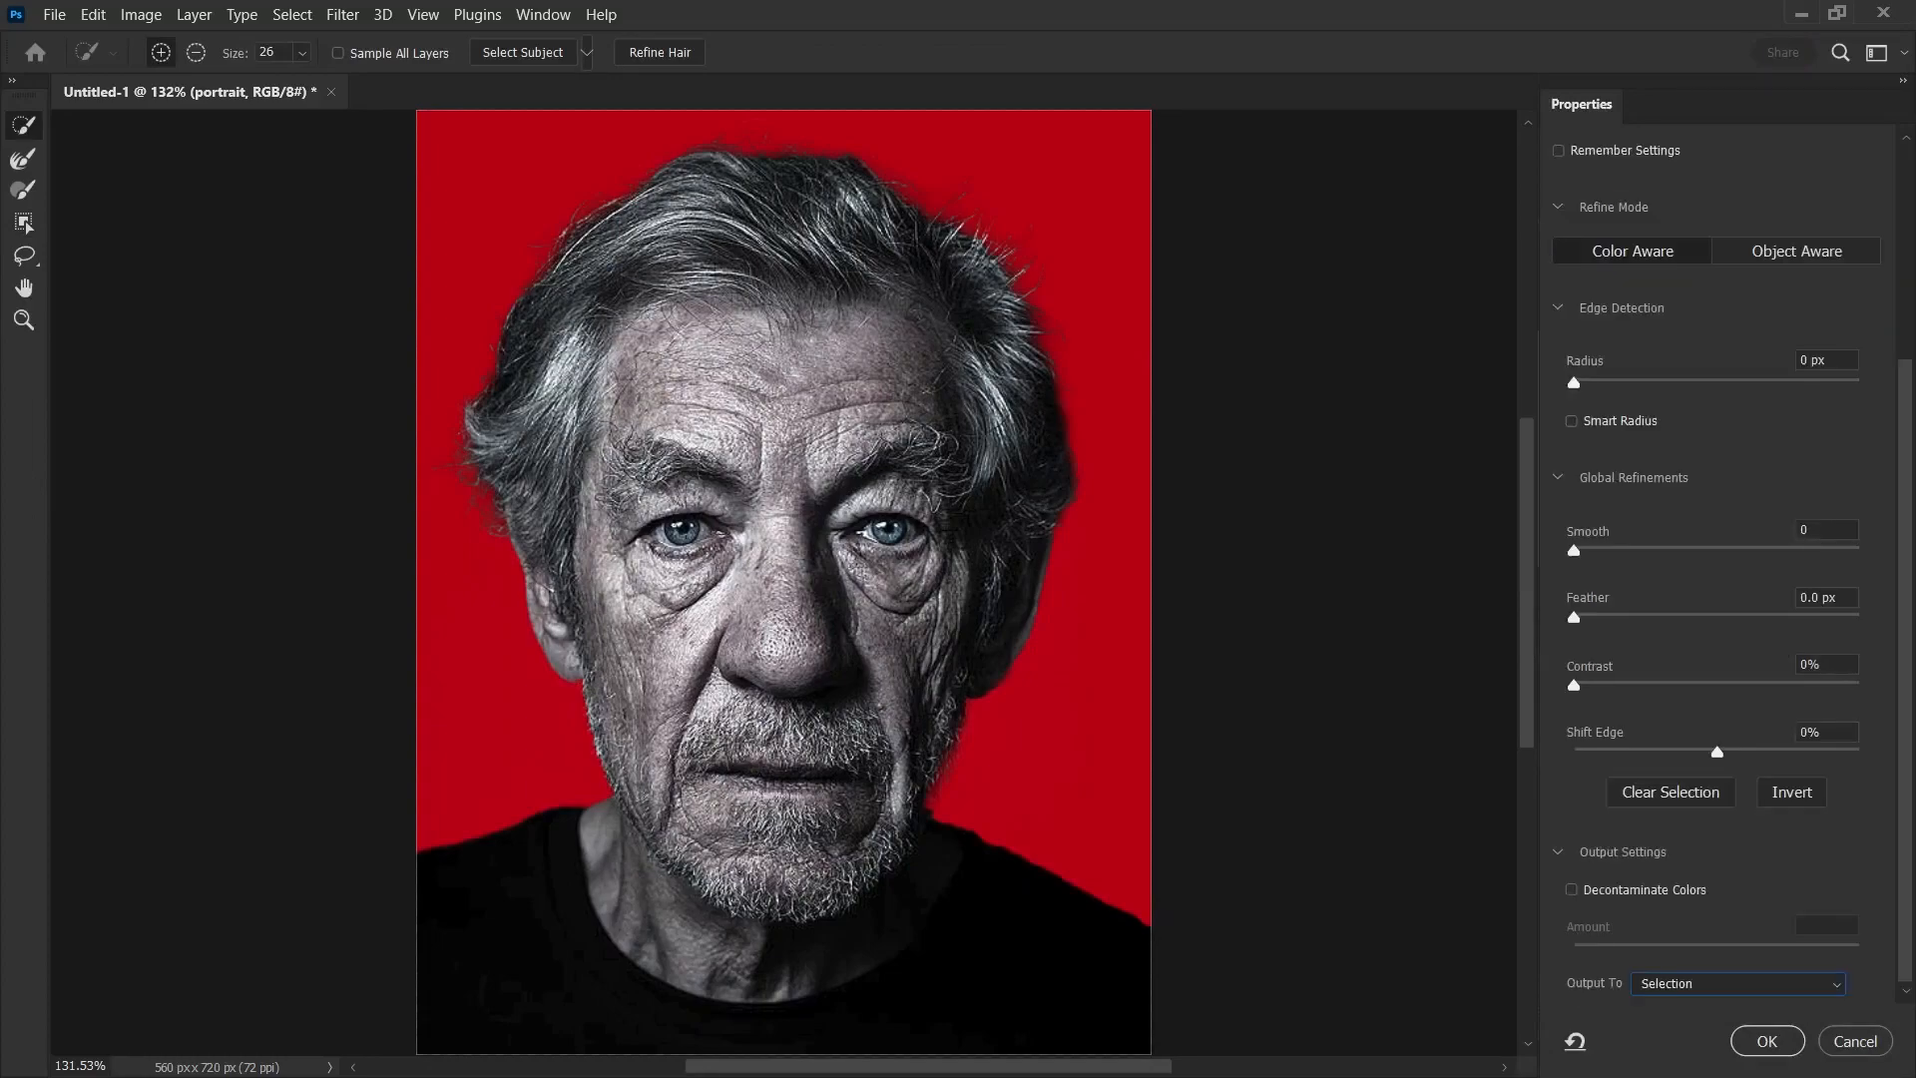
{"action": "left_click", "coordinate": [1738, 984]}
{"action": "left_click", "coordinate": [1738, 980]}
{"action": "left_click", "coordinate": [1767, 1040]}
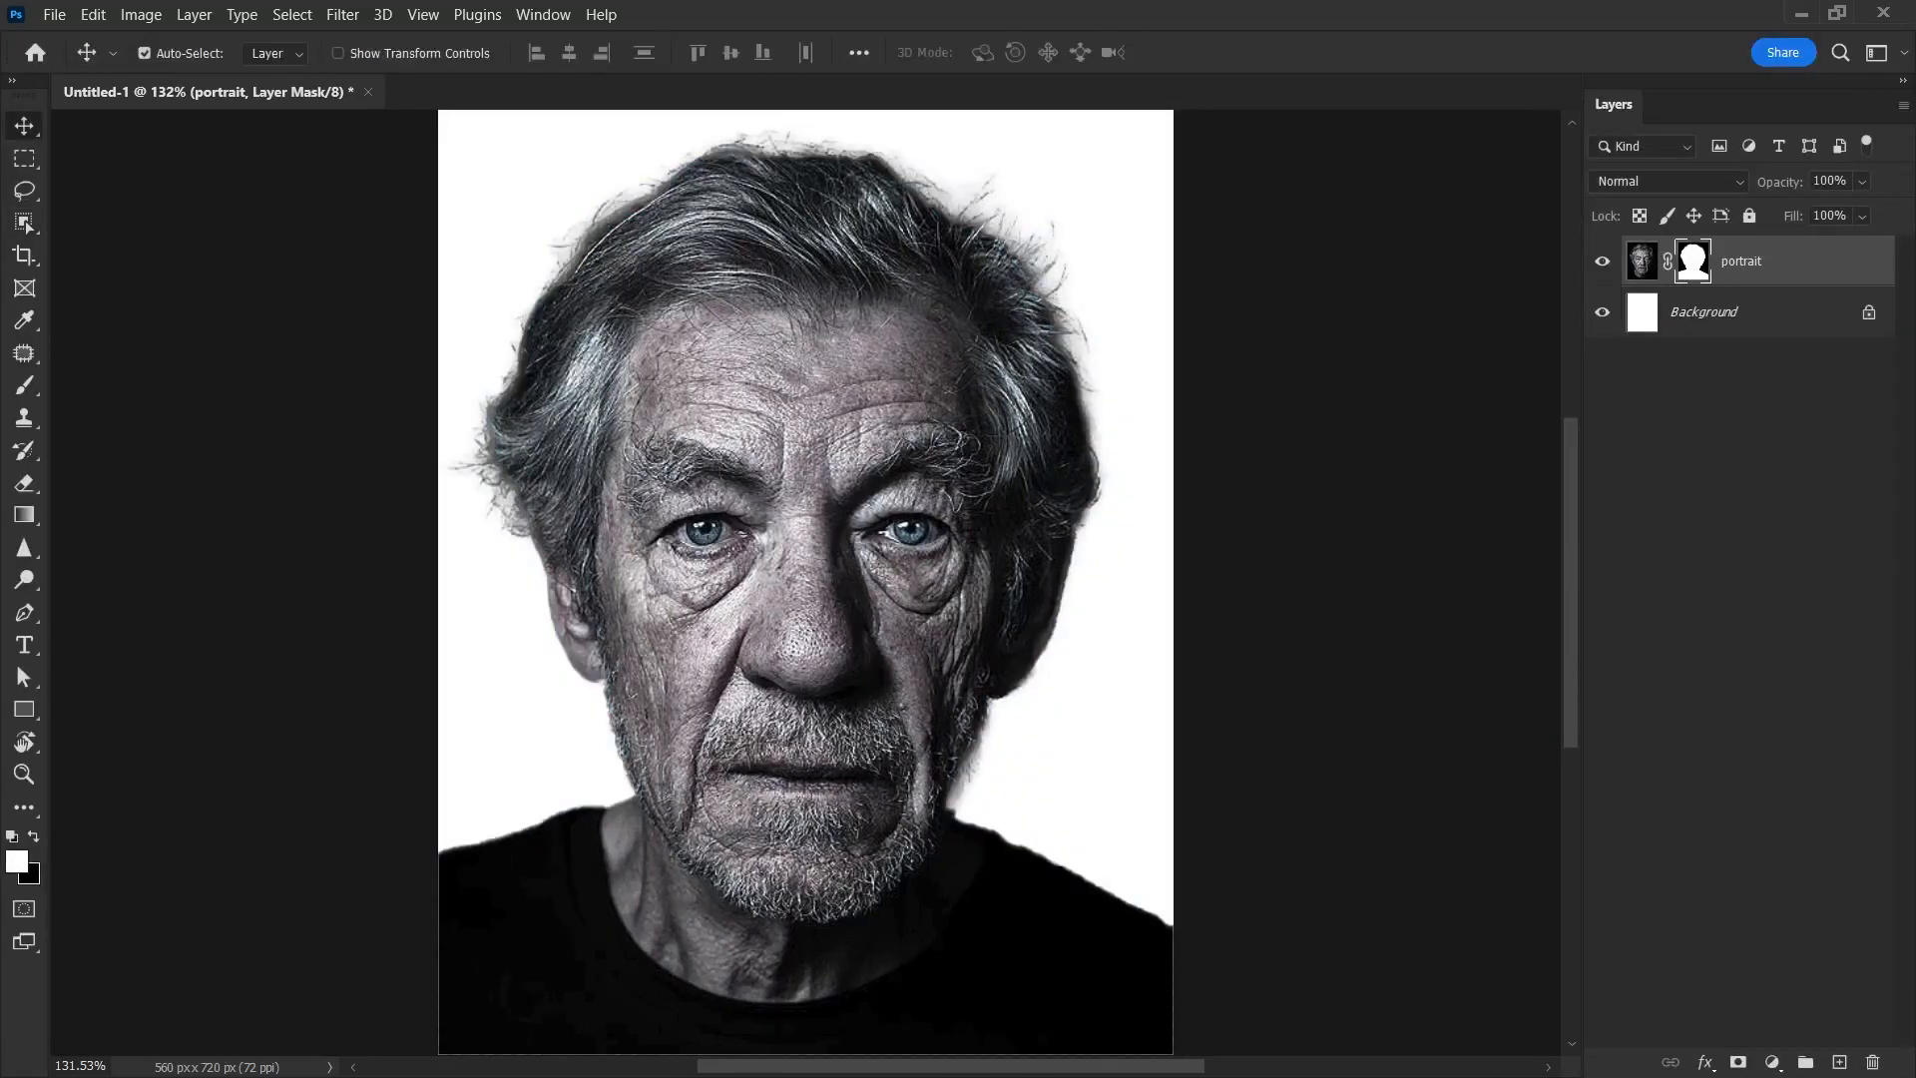
Fill the Background layer with black and add a Black & White adjustment layer above the portrait layer
{"action": "left_click", "coordinate": [1746, 312]}
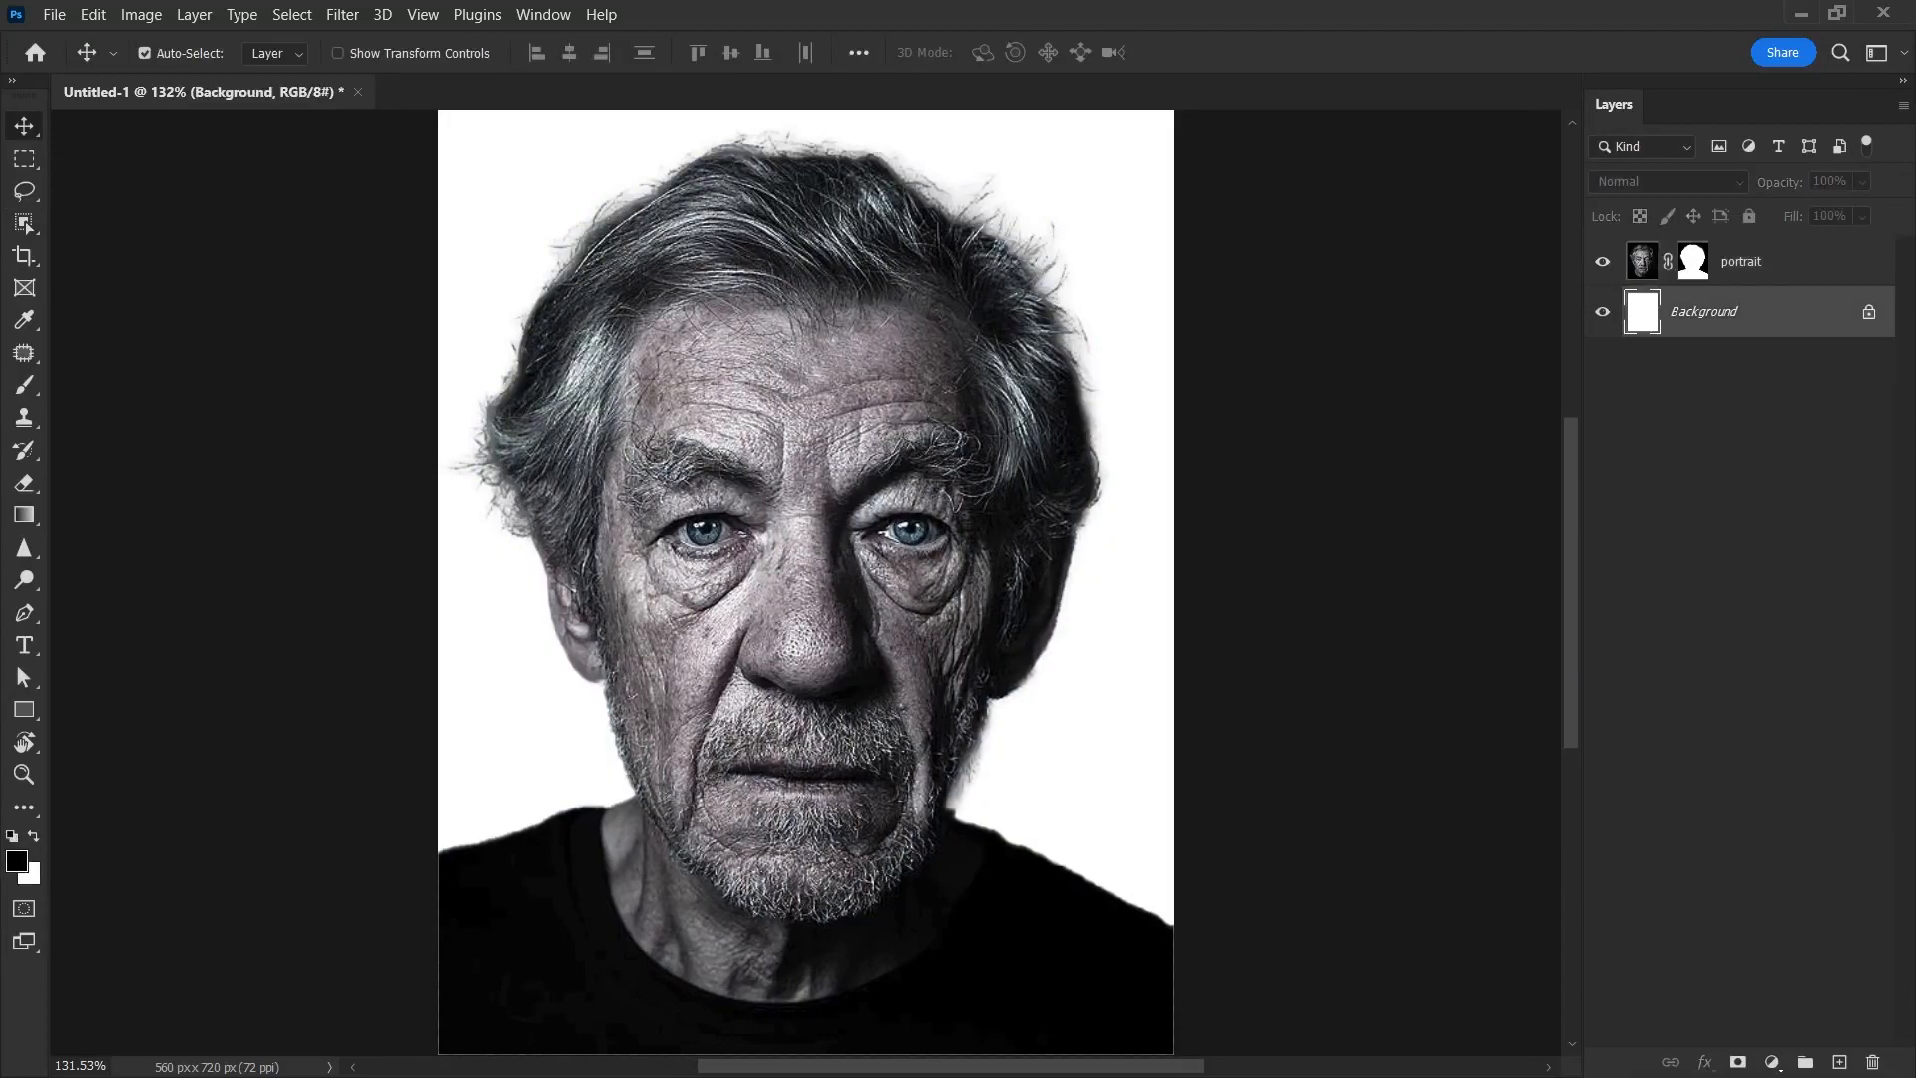
{"action": "key", "text": "alt+BackSpace"}
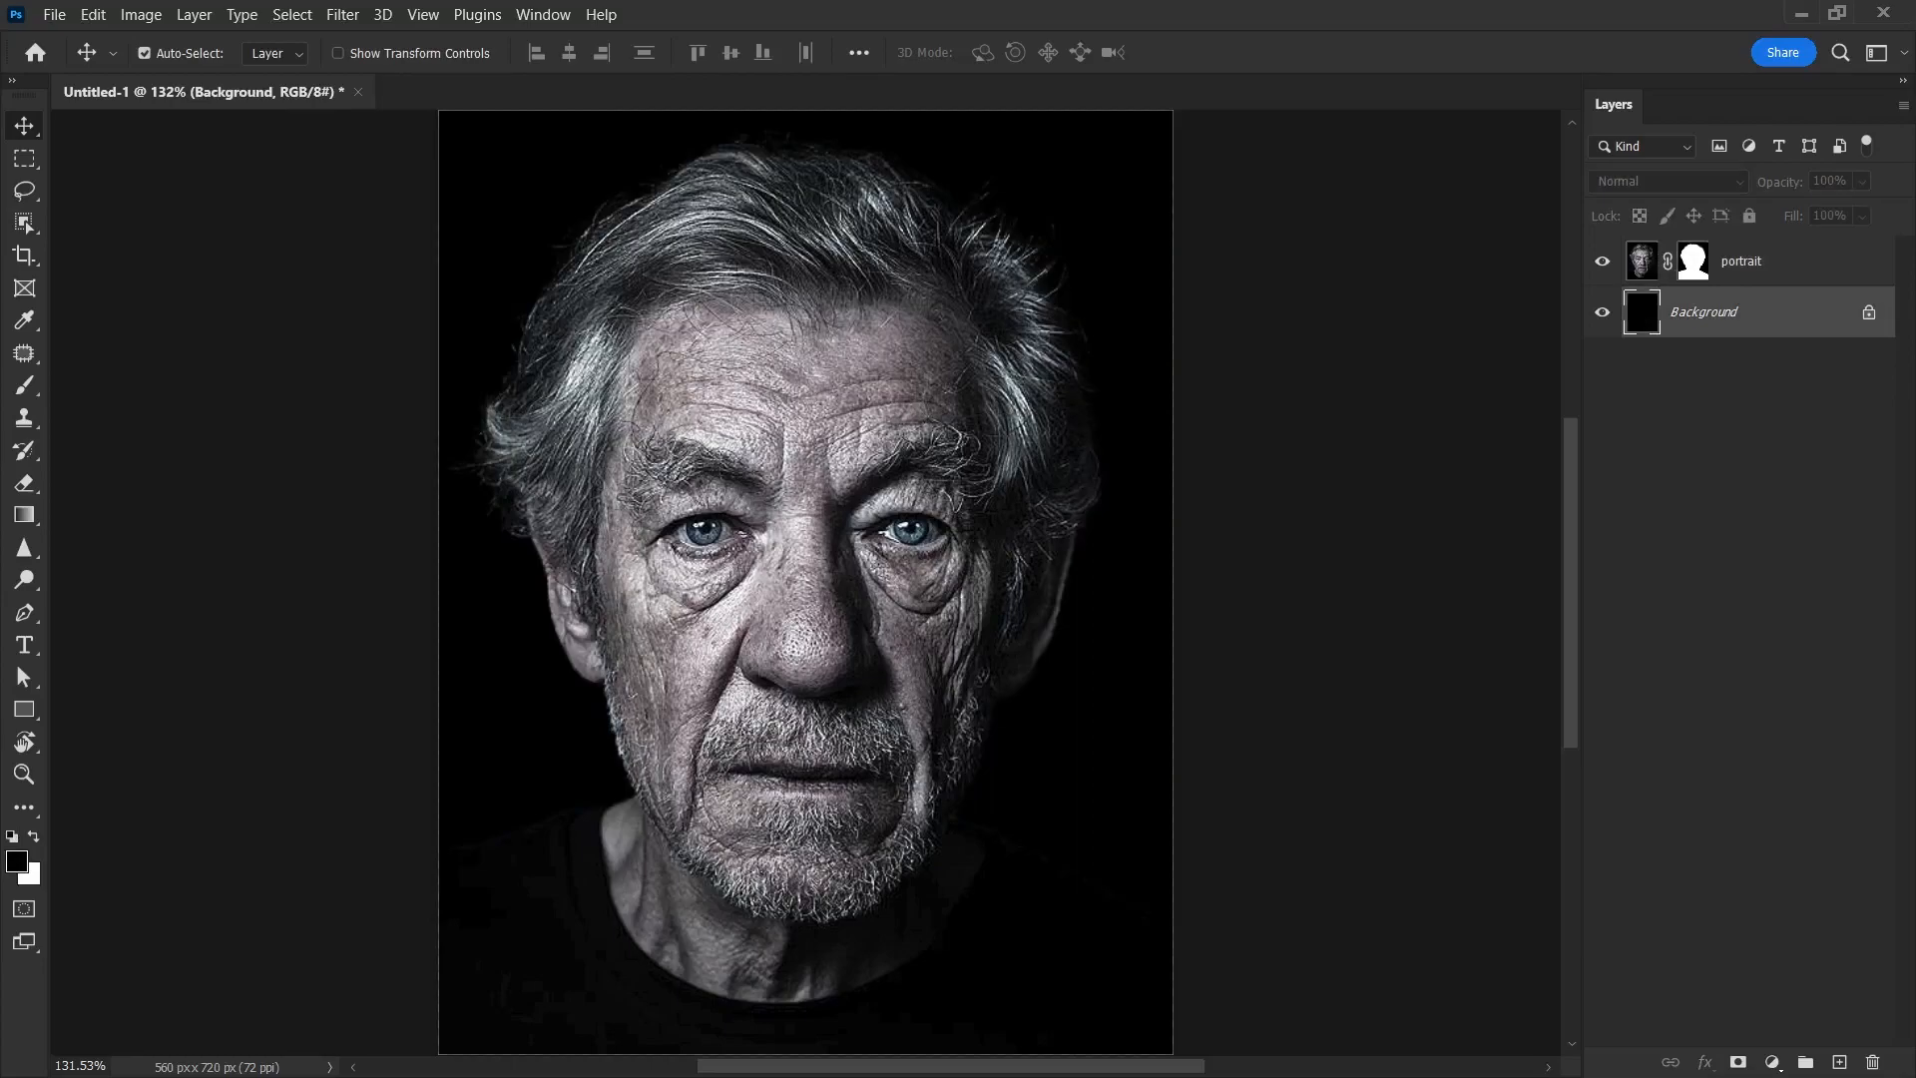
{"action": "left_click", "coordinate": [1641, 262]}
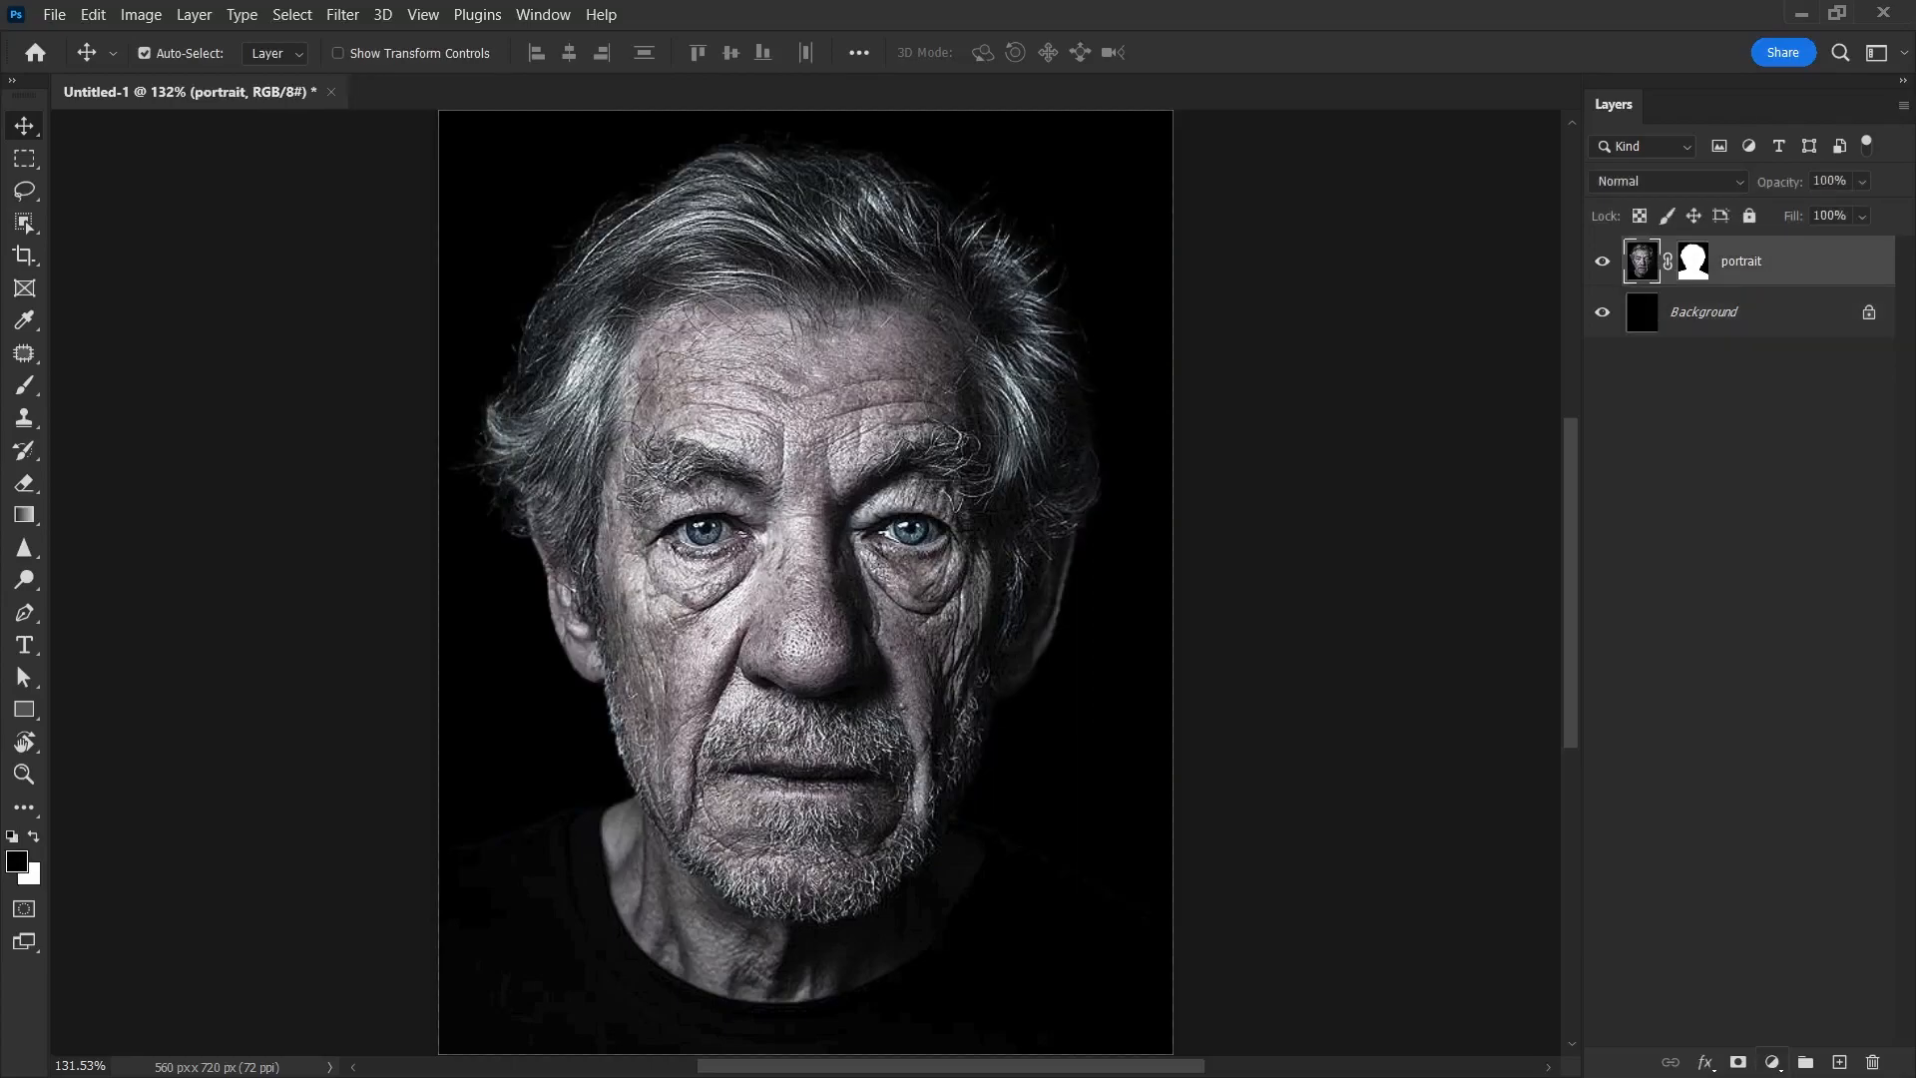
{"action": "left_click", "coordinate": [1772, 1062]}
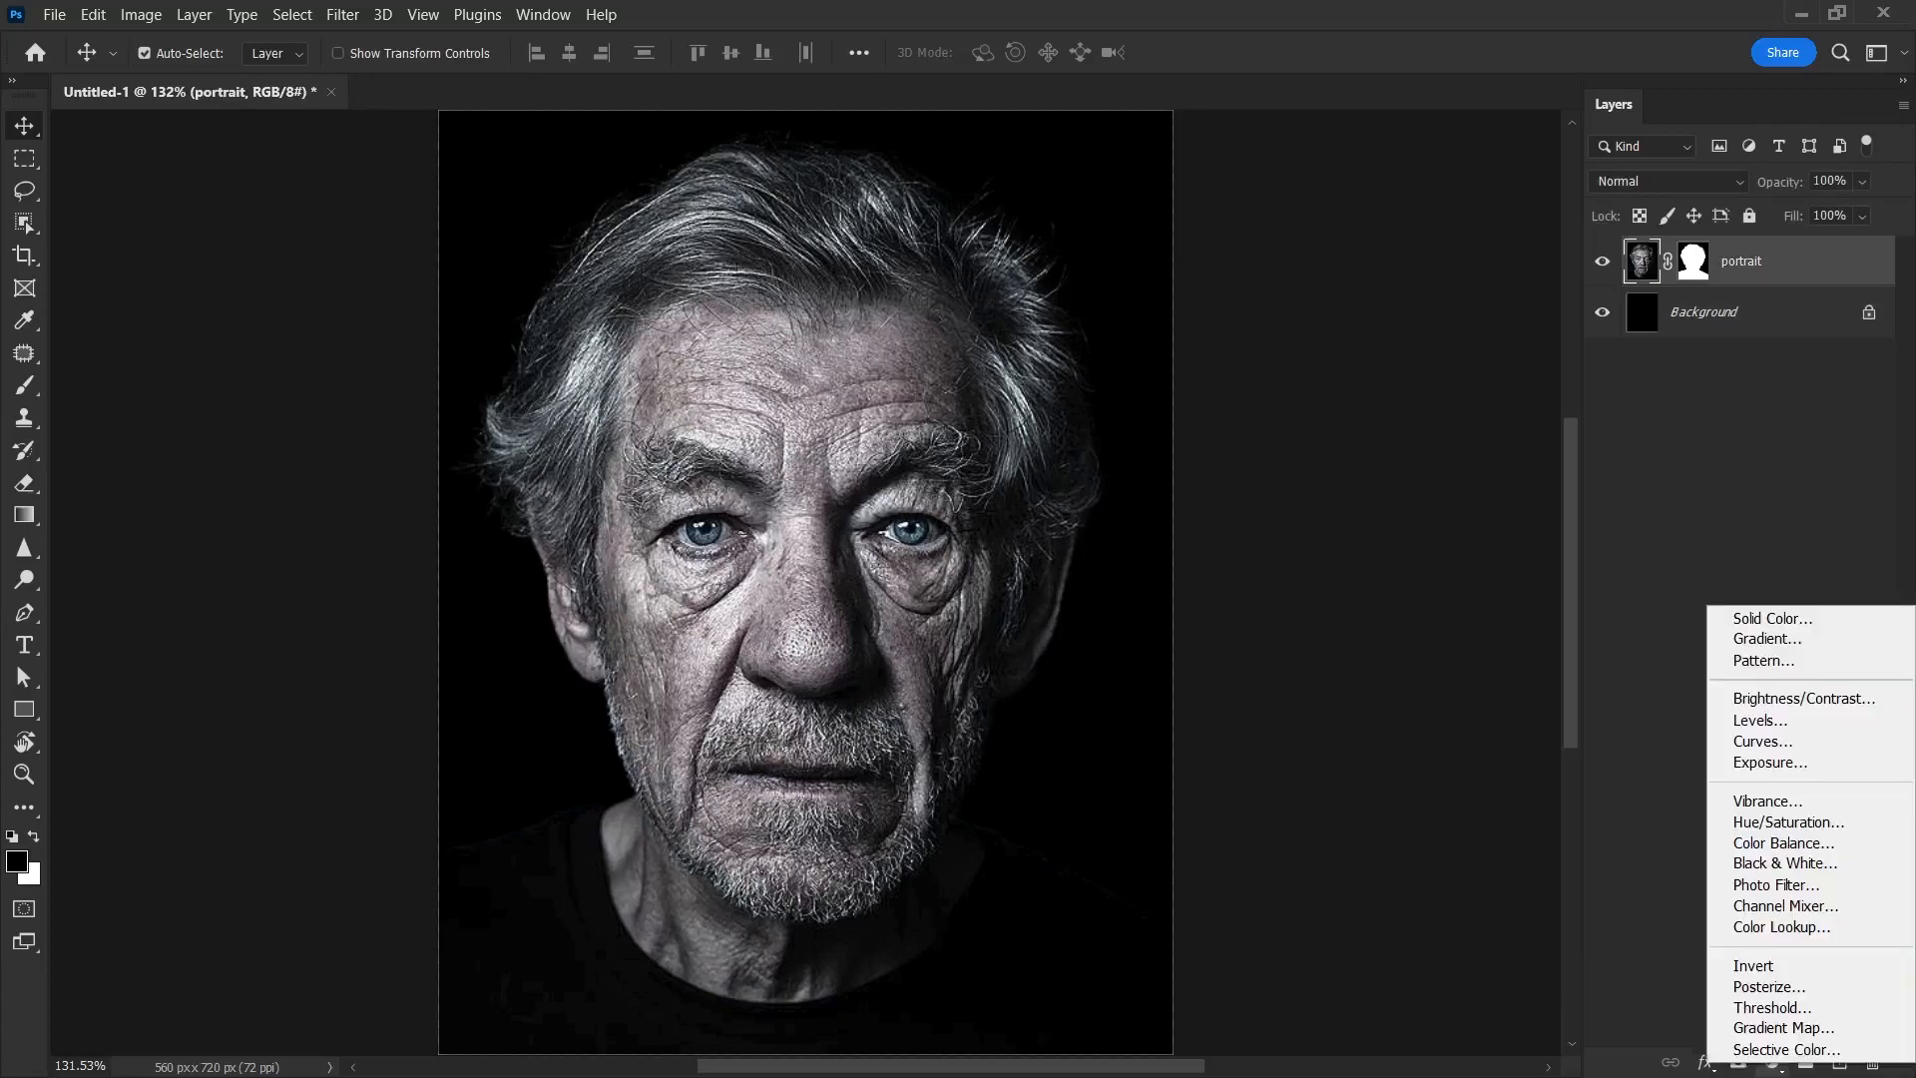
{"action": "left_click", "coordinate": [1784, 863]}
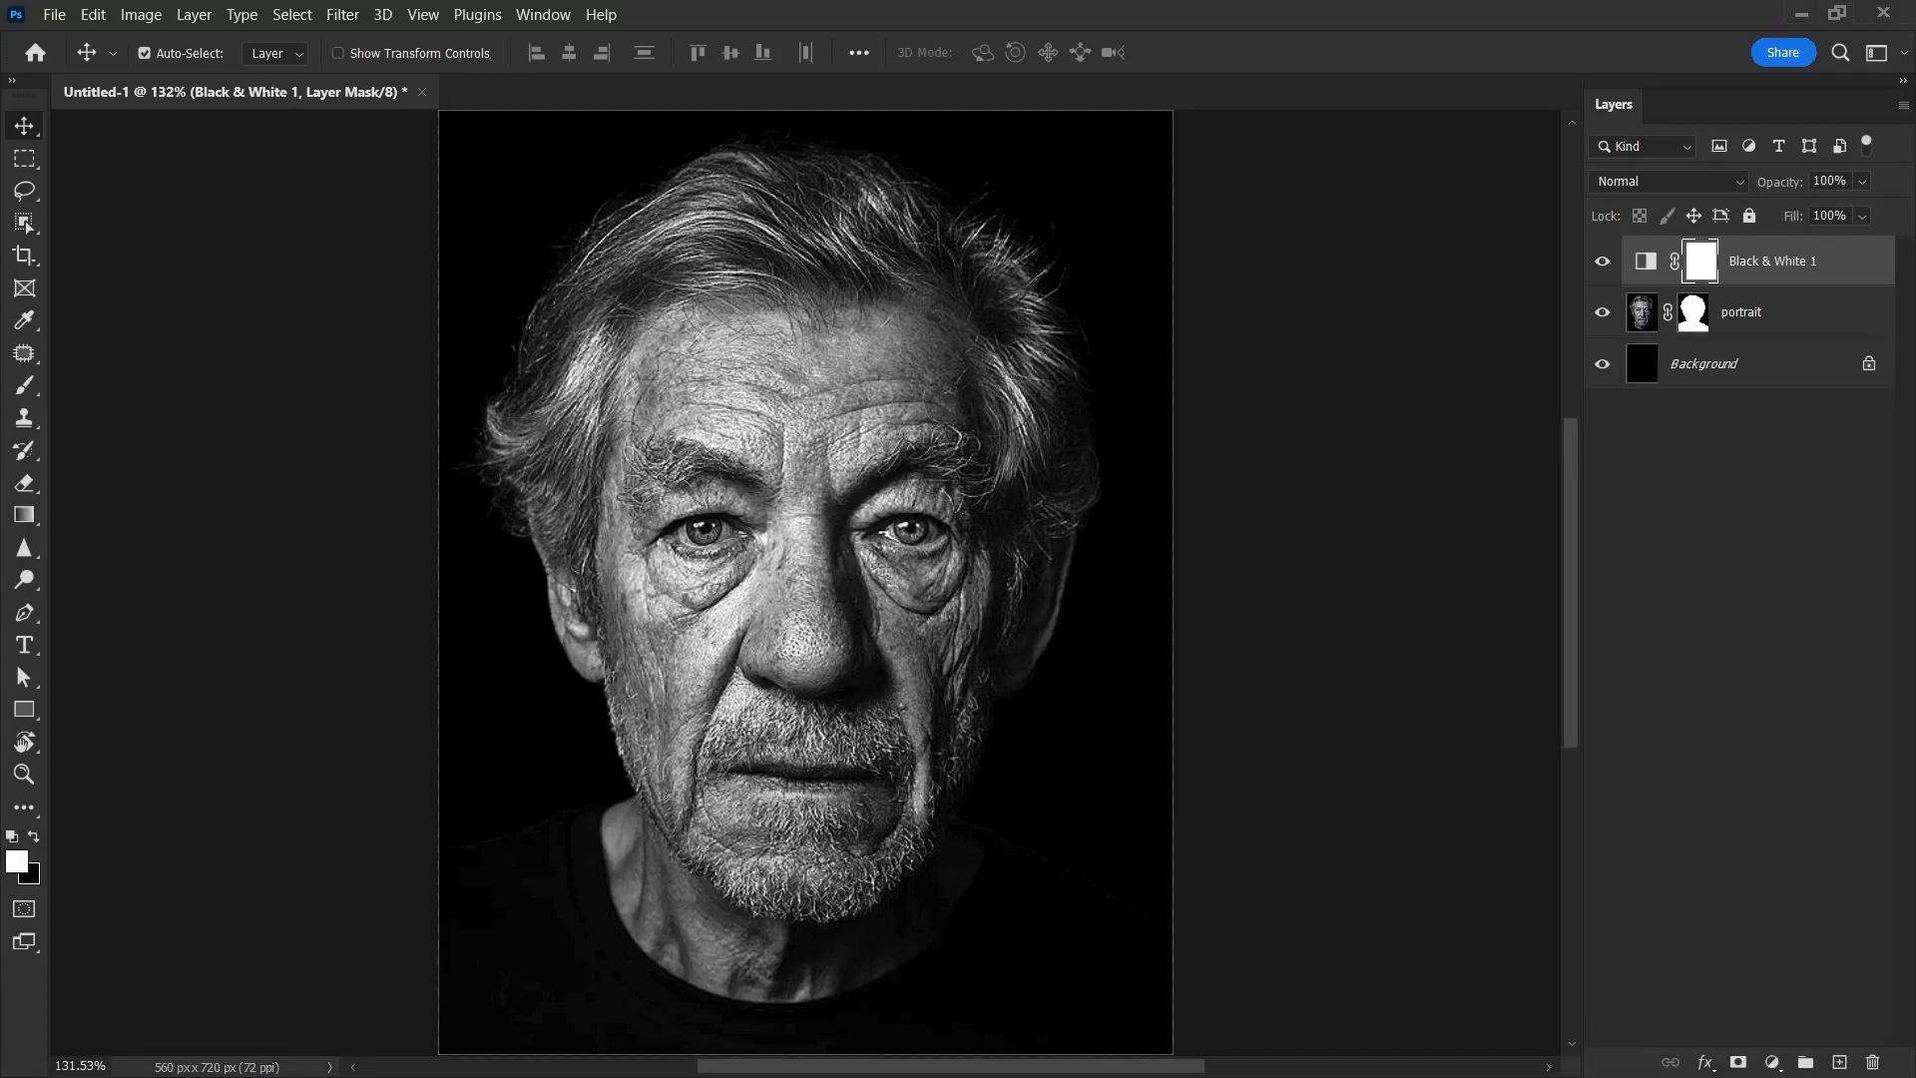
Create a paragraph text box spanning almost the whole canvas and fill it with the copied Lorem ipsum text
{"action": "left_click", "coordinate": [1738, 599]}
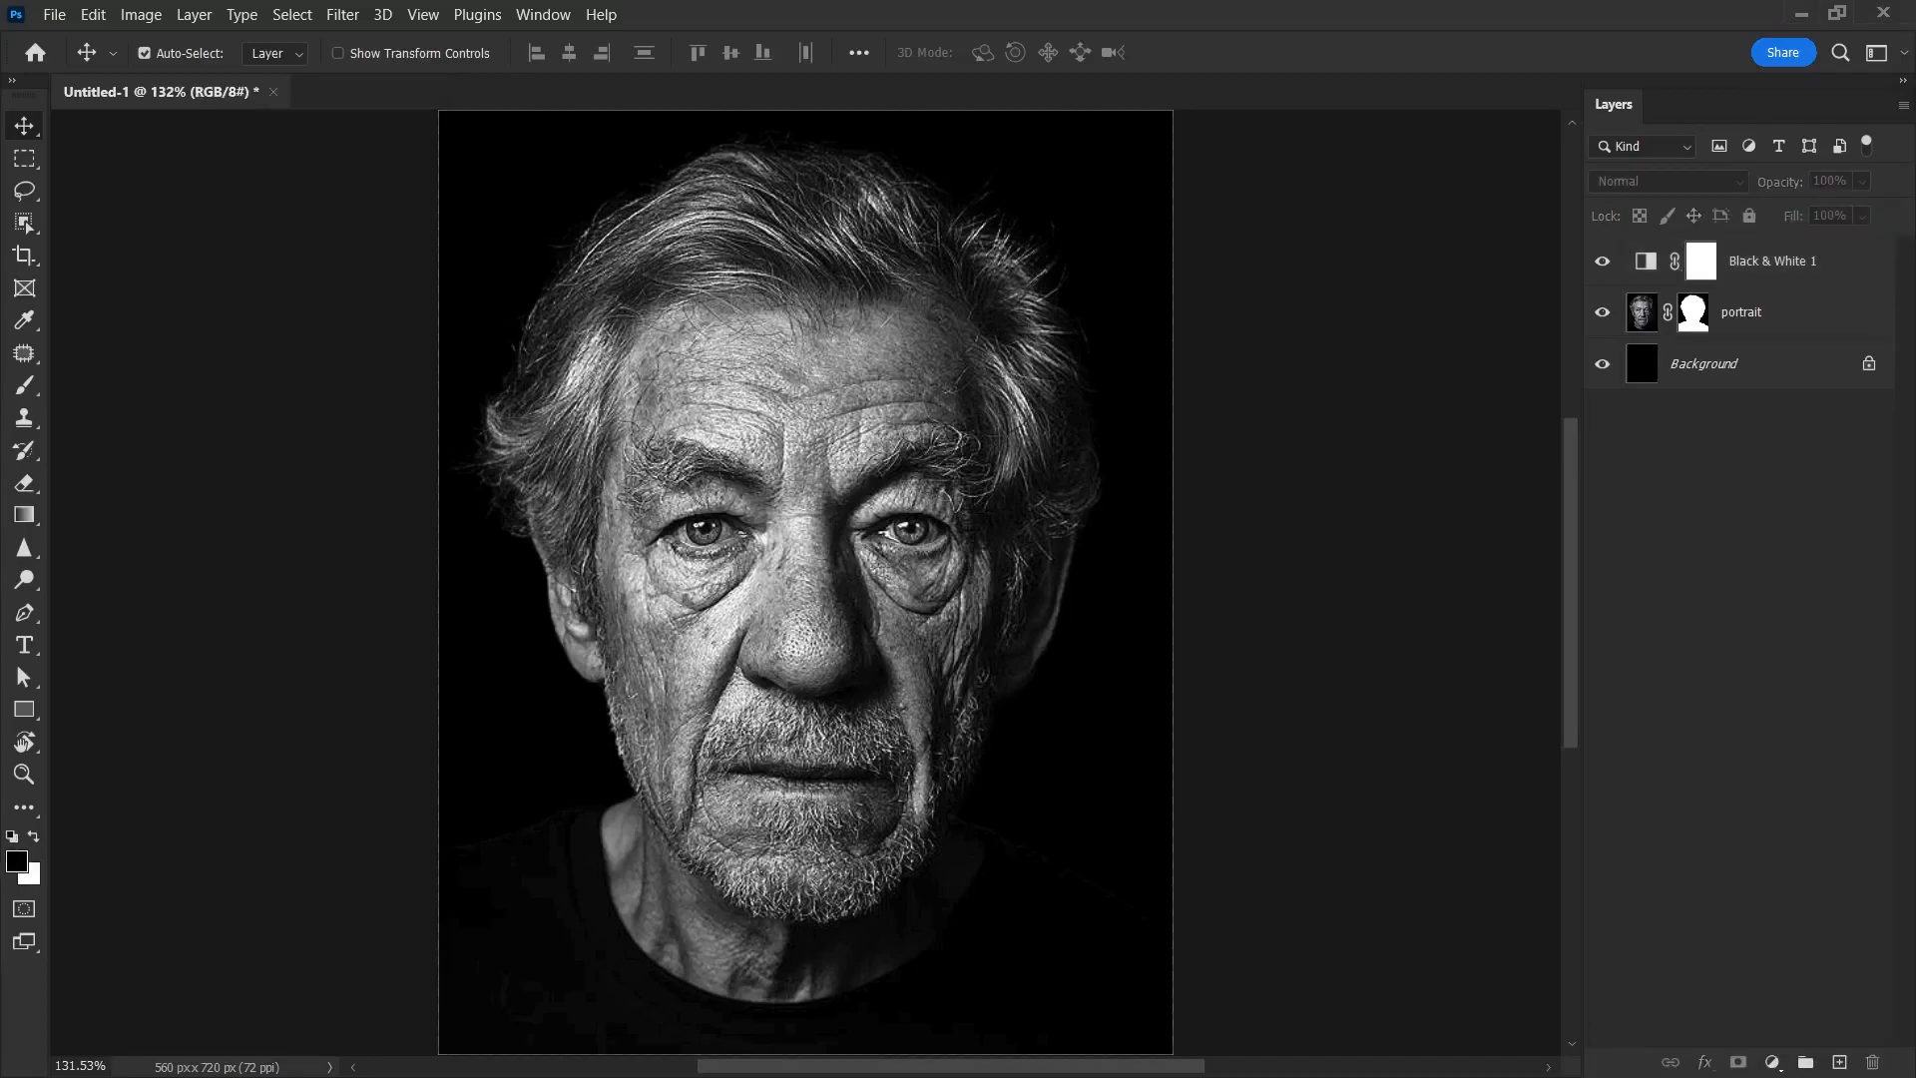
{"action": "left_click", "coordinate": [9, 639]}
{"action": "left_click_drag", "start_coordinate": [475, 145], "coordinate": [1138, 1031]}
{"action": "key", "text": "ctrl+a"}
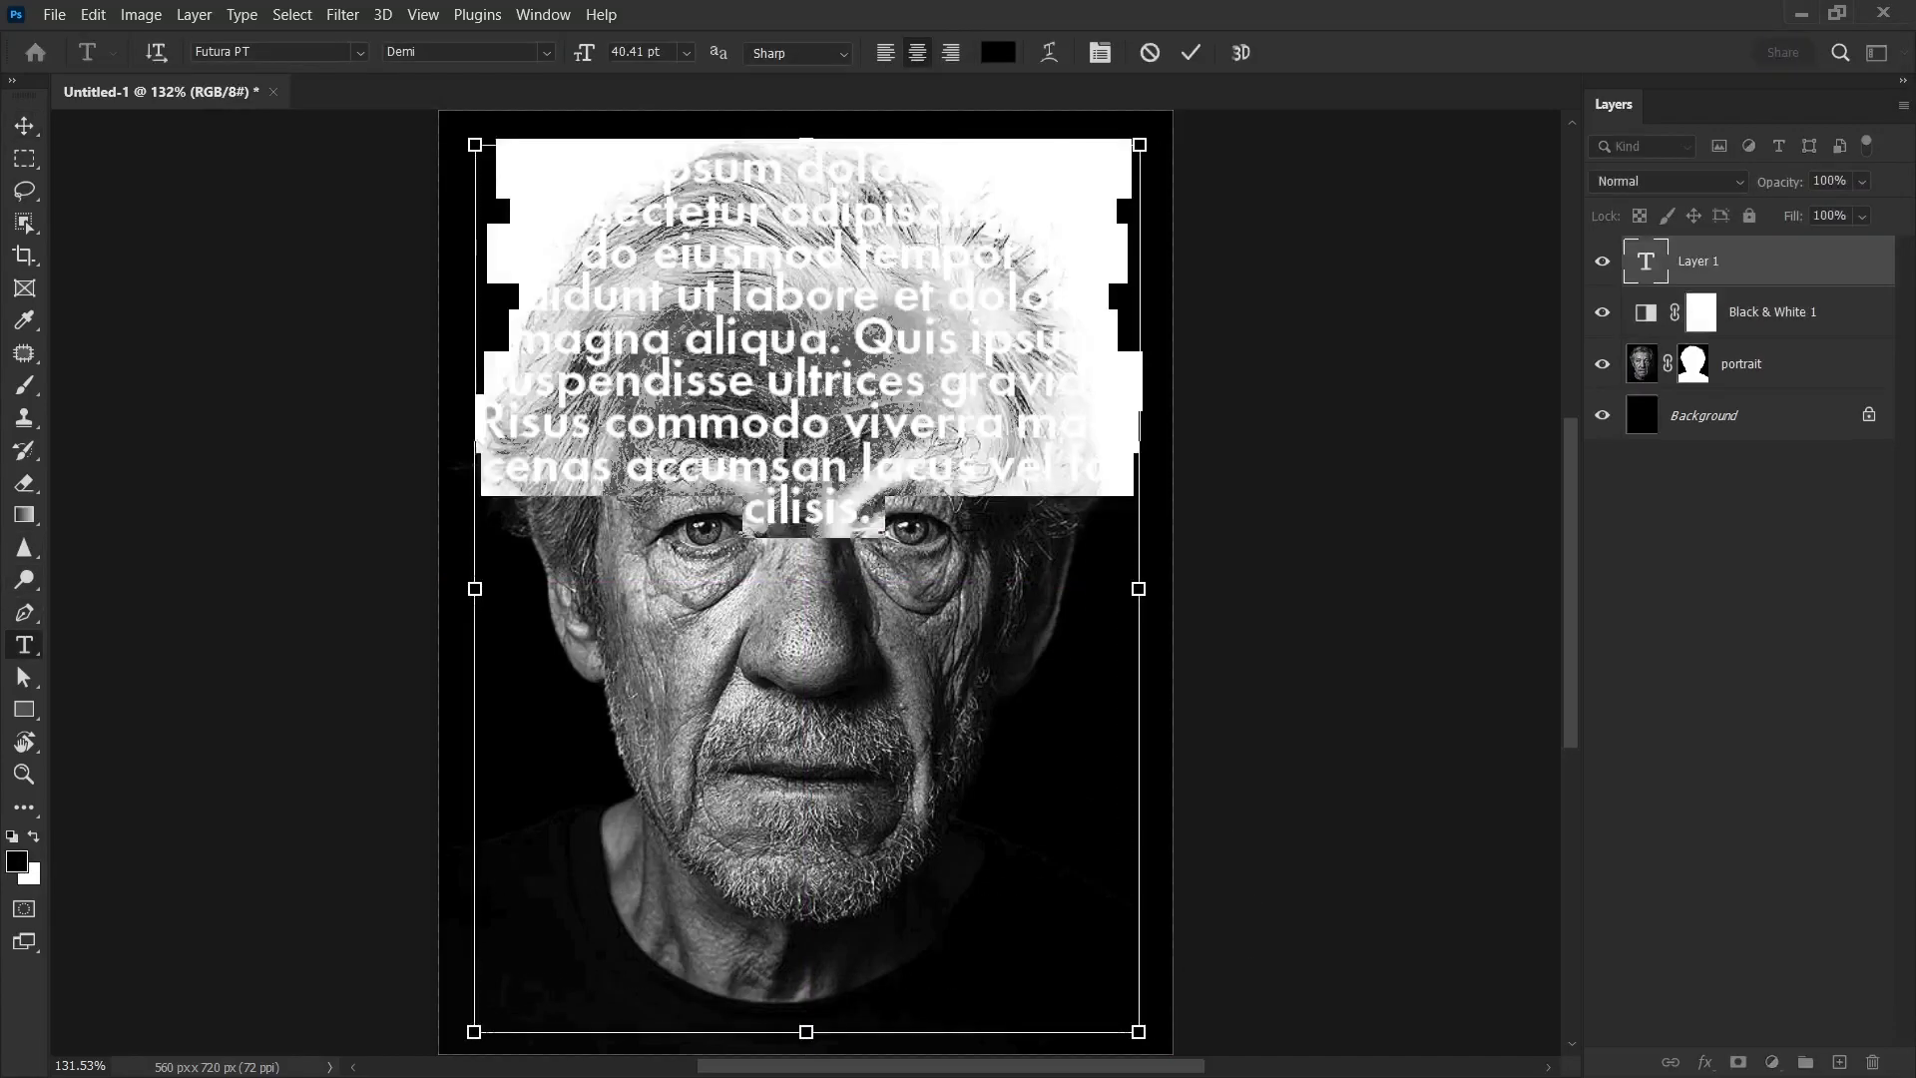
{"action": "key", "text": "ctrl+v"}
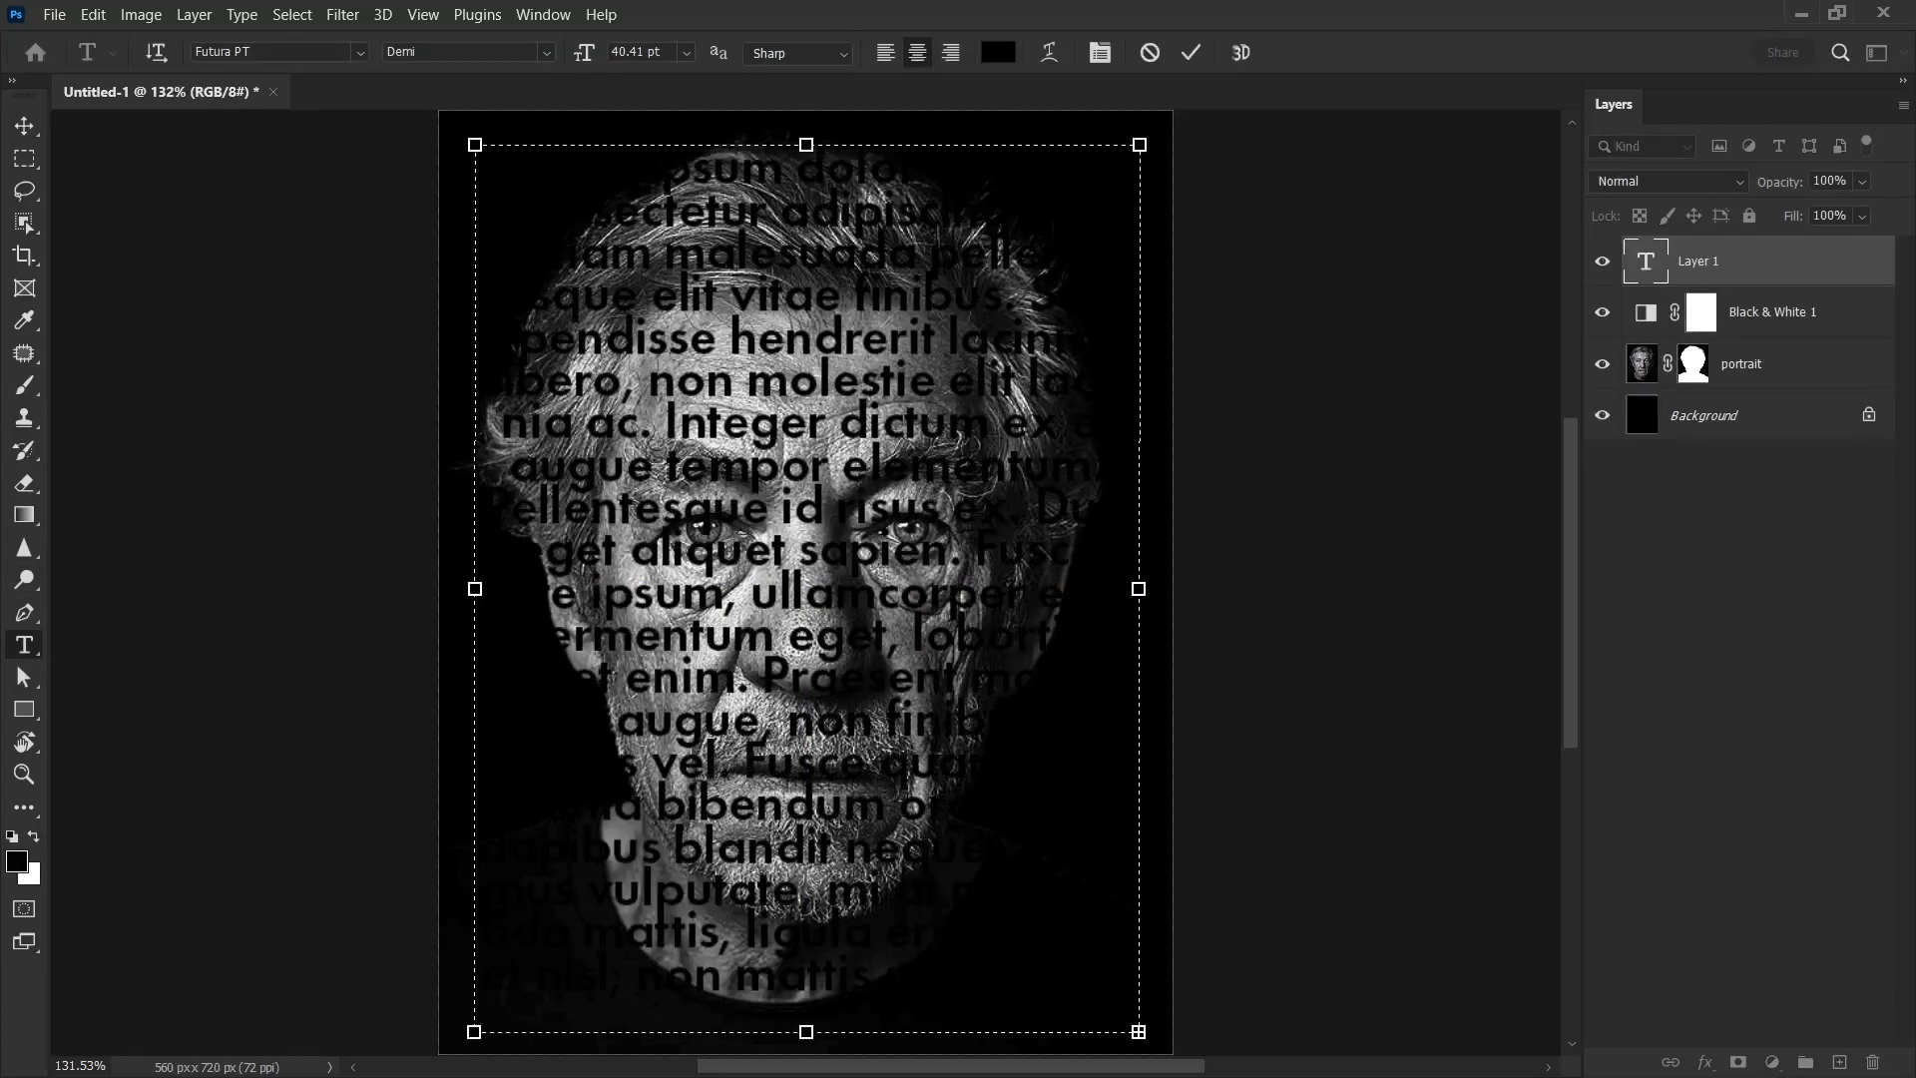
{"action": "left_click", "coordinate": [24, 126]}
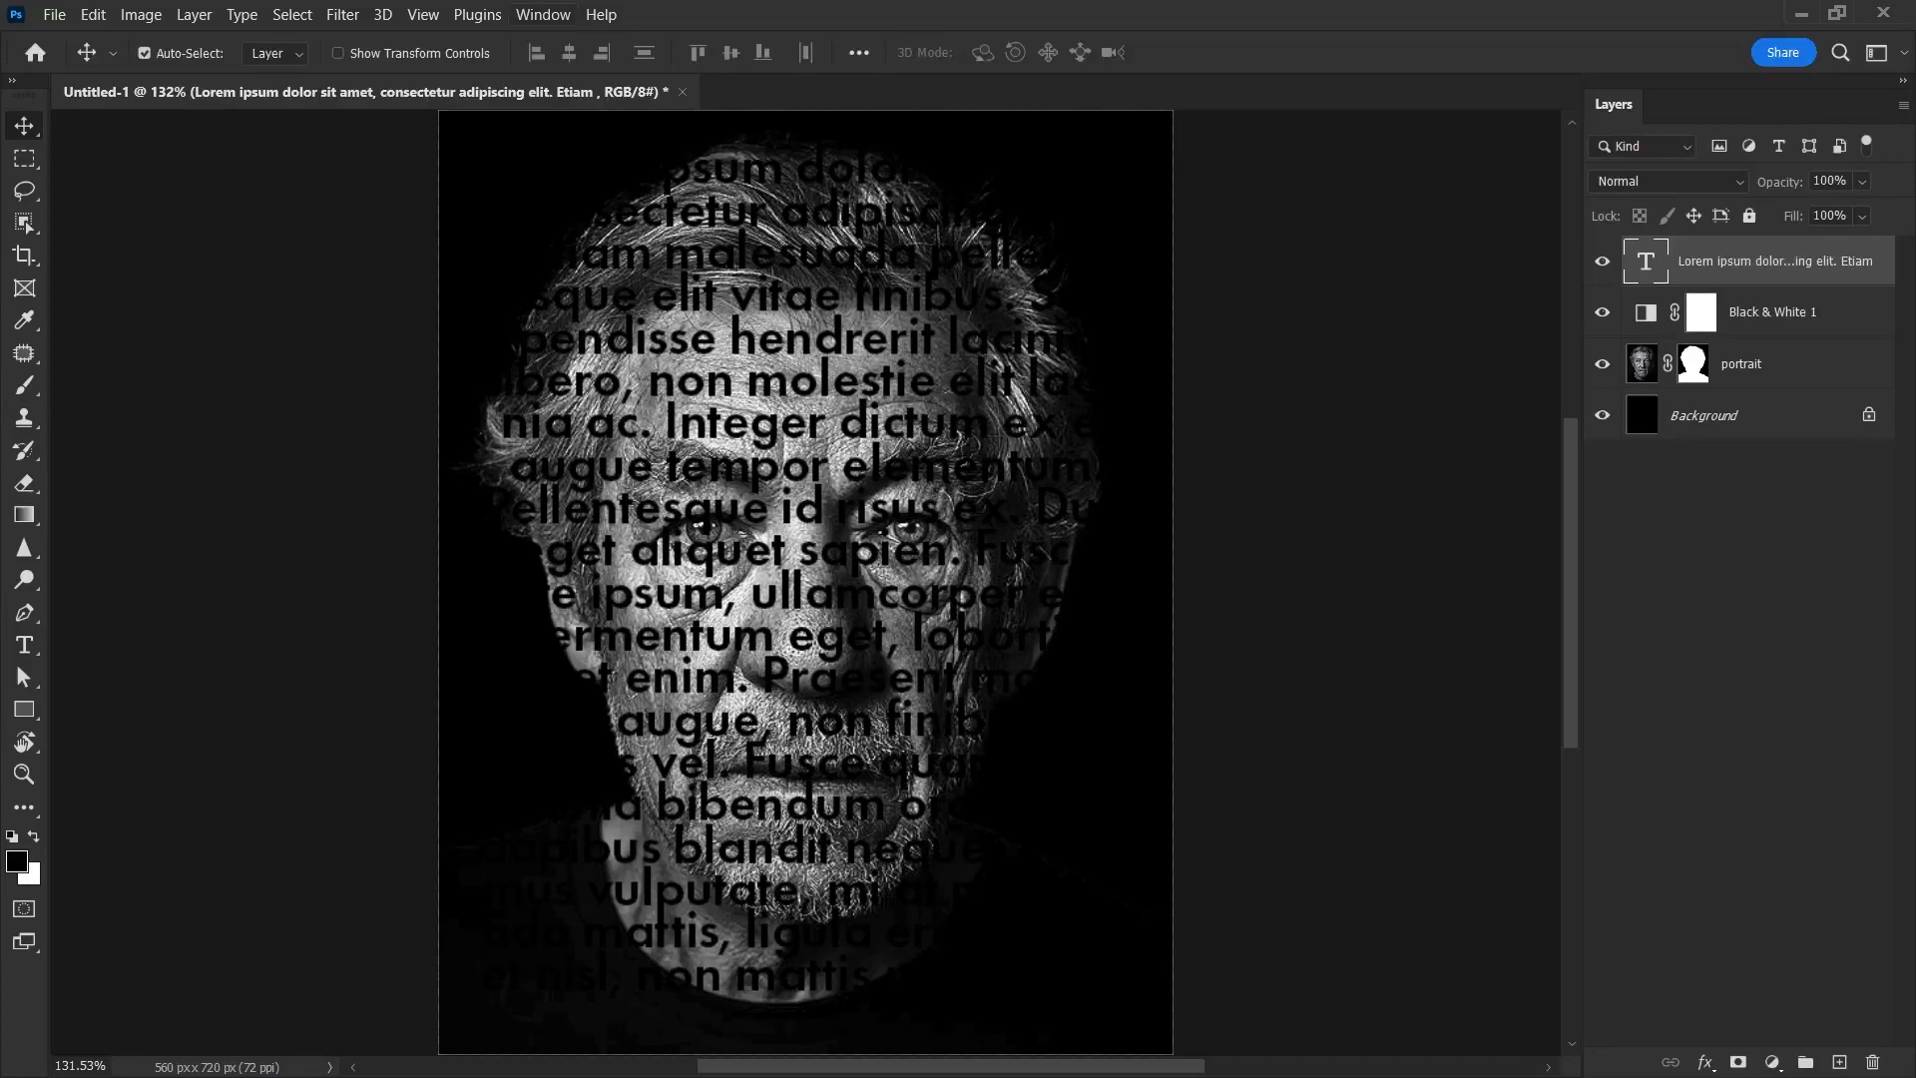
Show the Character settings and set the paragraph text to 30 pt size with 22 pt leading
{"action": "left_click", "coordinate": [543, 14]}
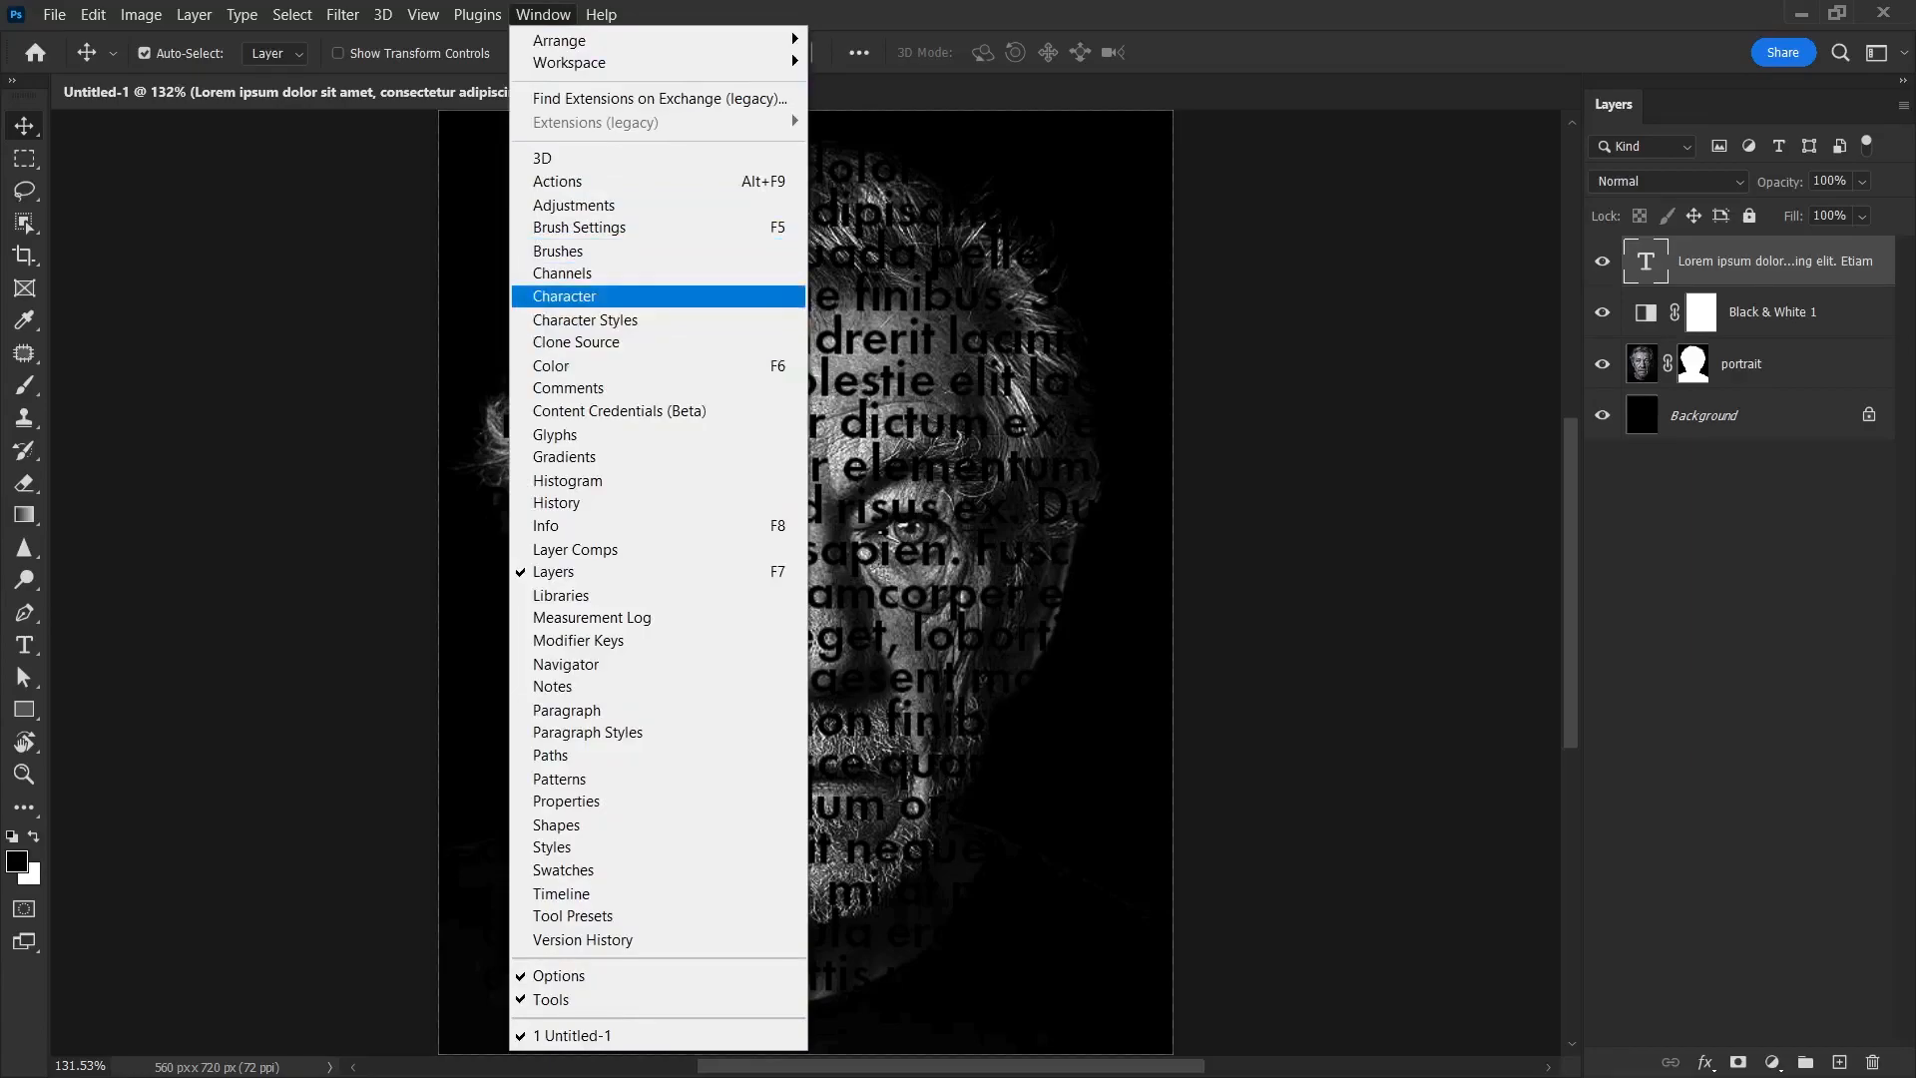
{"action": "left_click", "coordinate": [565, 296]}
{"action": "left_click_drag", "start_coordinate": [1621, 813], "coordinate": [1275, 182]}
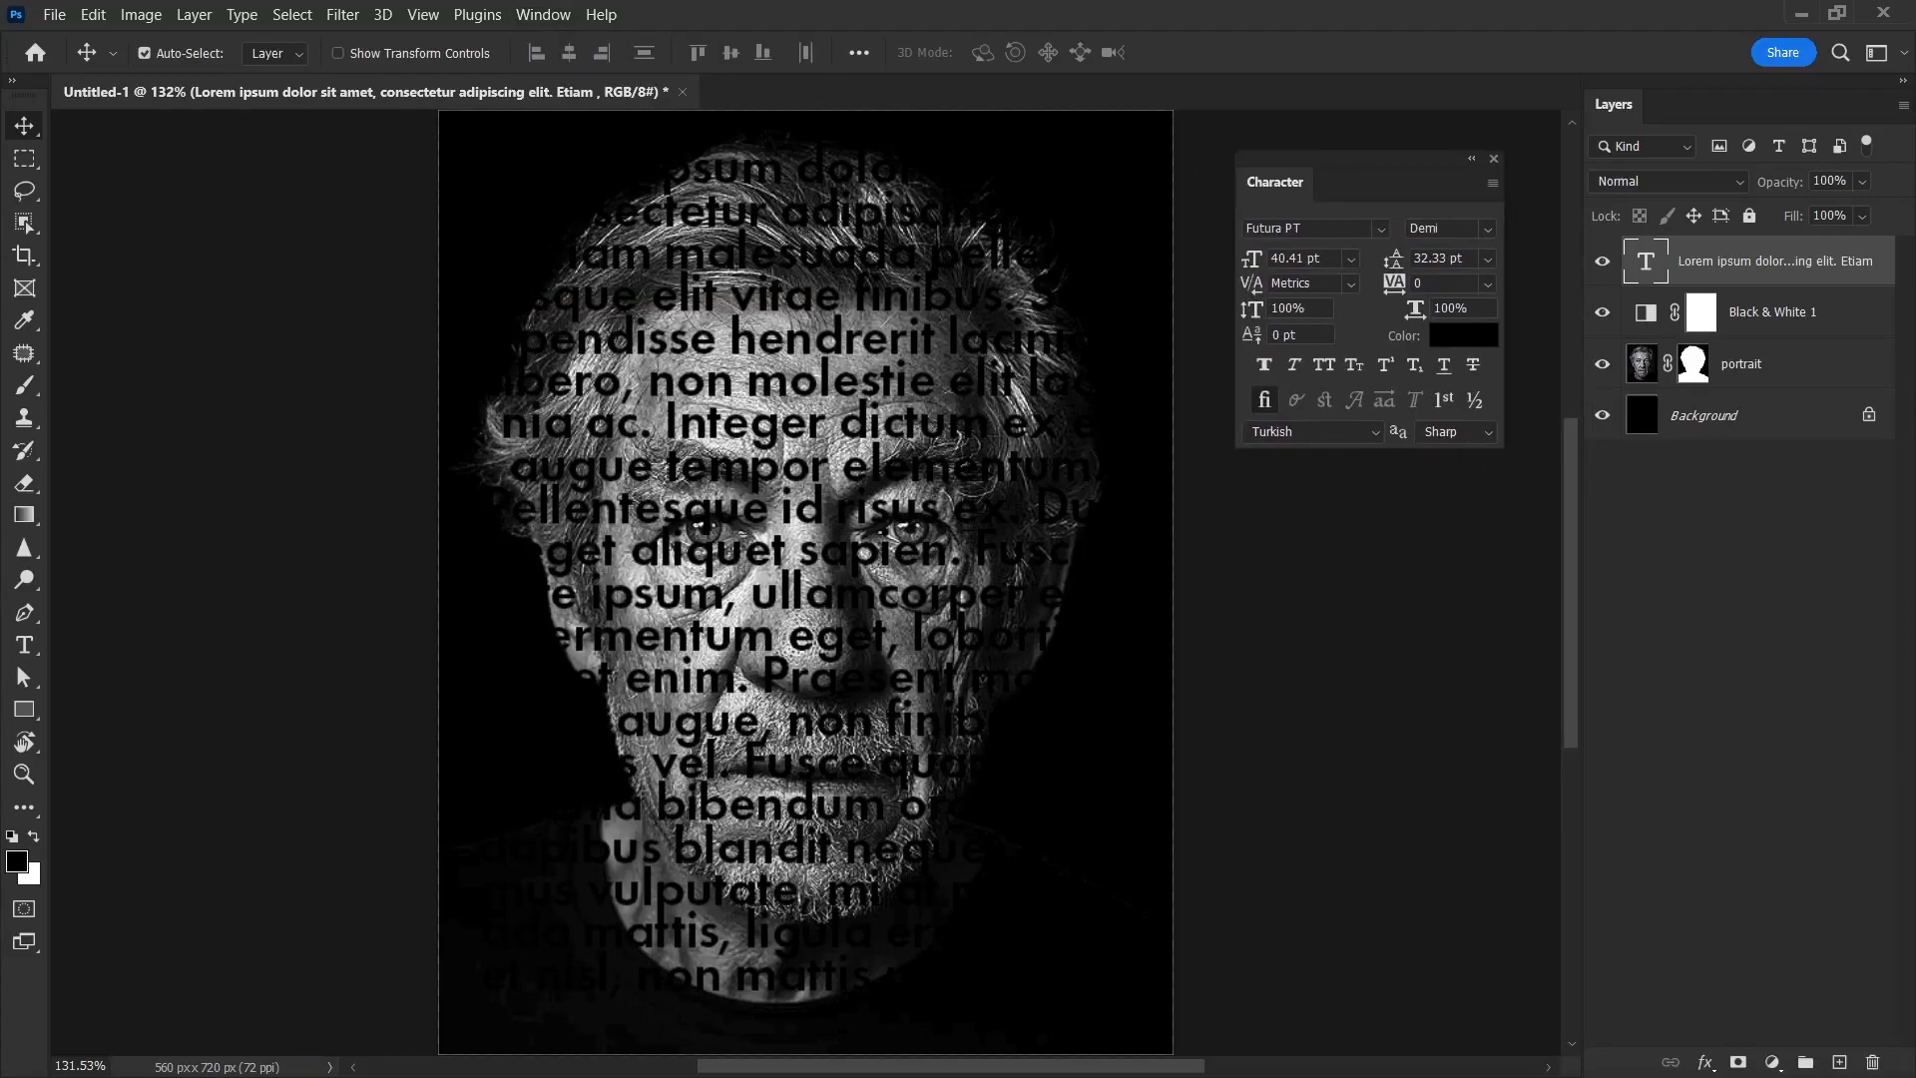
{"action": "type", "text": "30"}
{"action": "key", "text": "Return"}
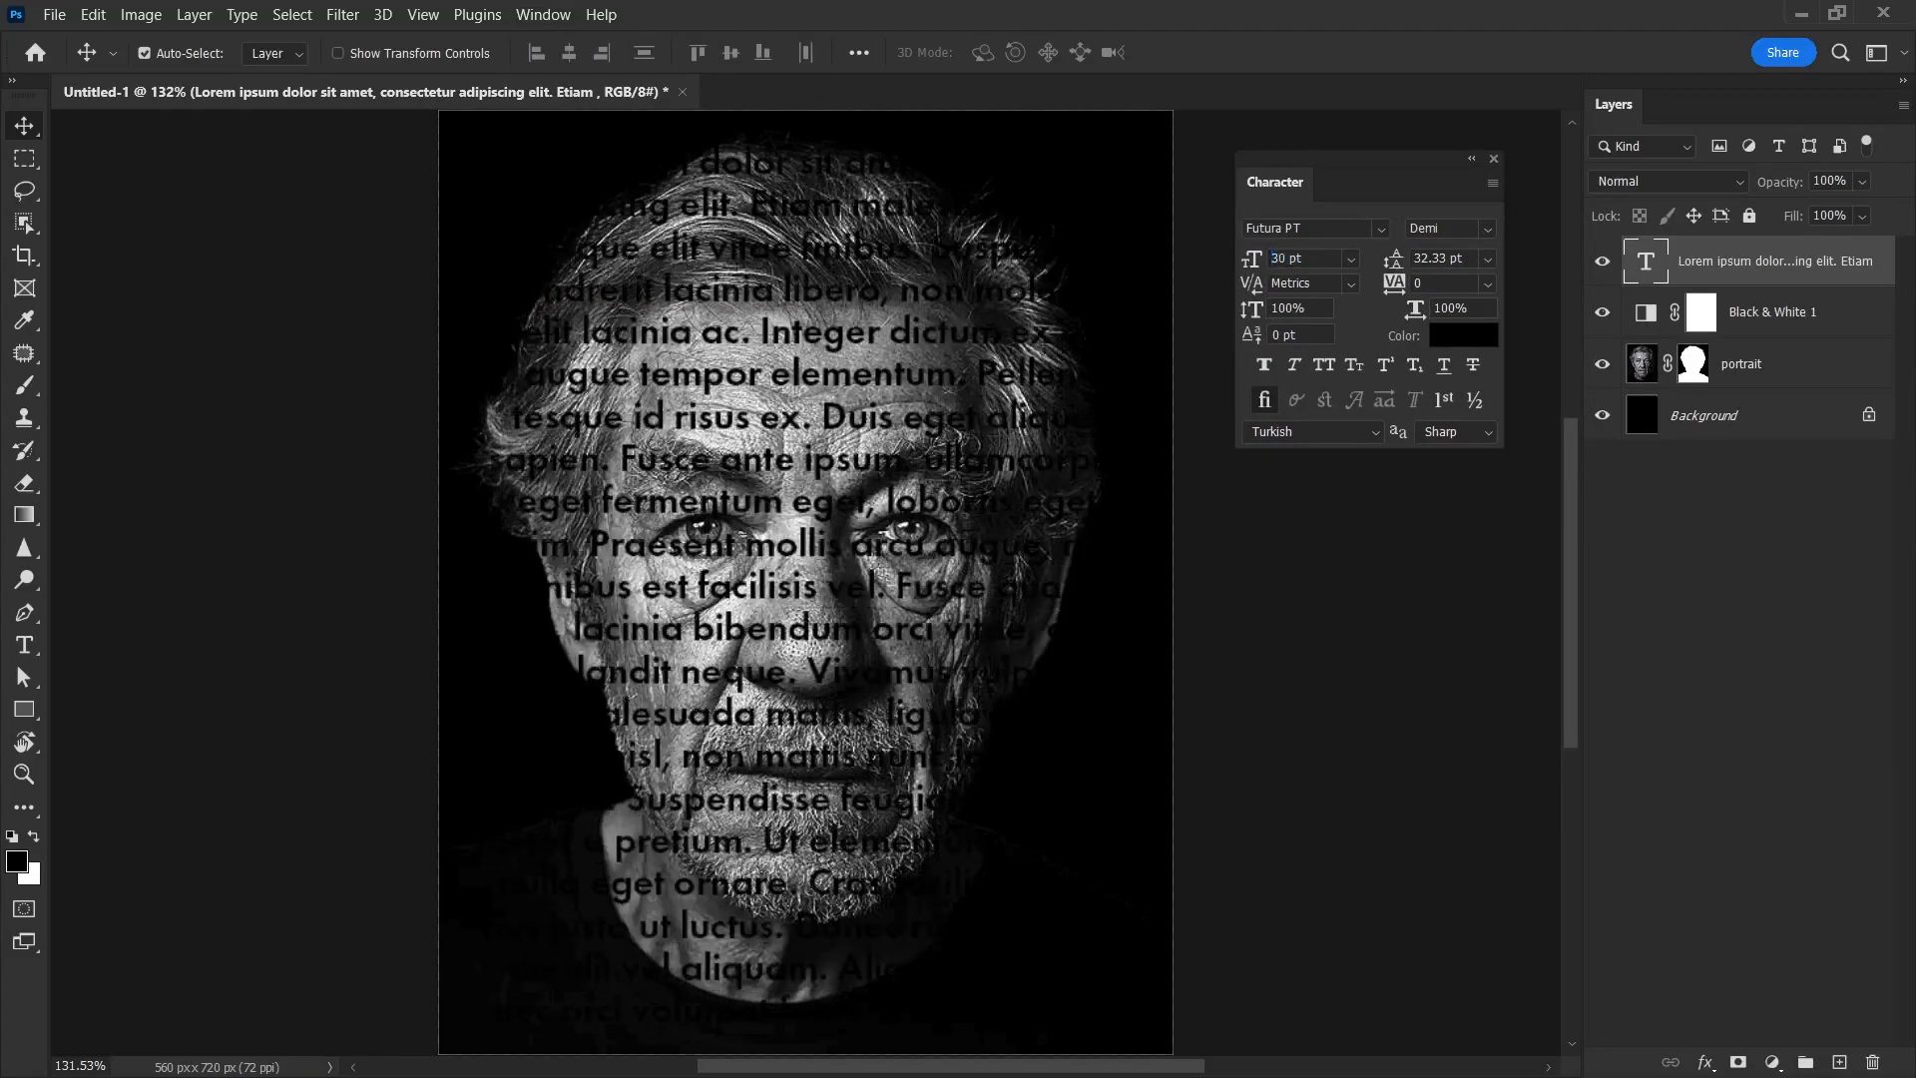
{"action": "left_click", "coordinate": [1394, 260]}
{"action": "type", "text": "20"}
{"action": "key", "text": "Return"}
{"action": "left_click_drag", "start_coordinate": [1393, 260], "coordinate": [1386, 259]}
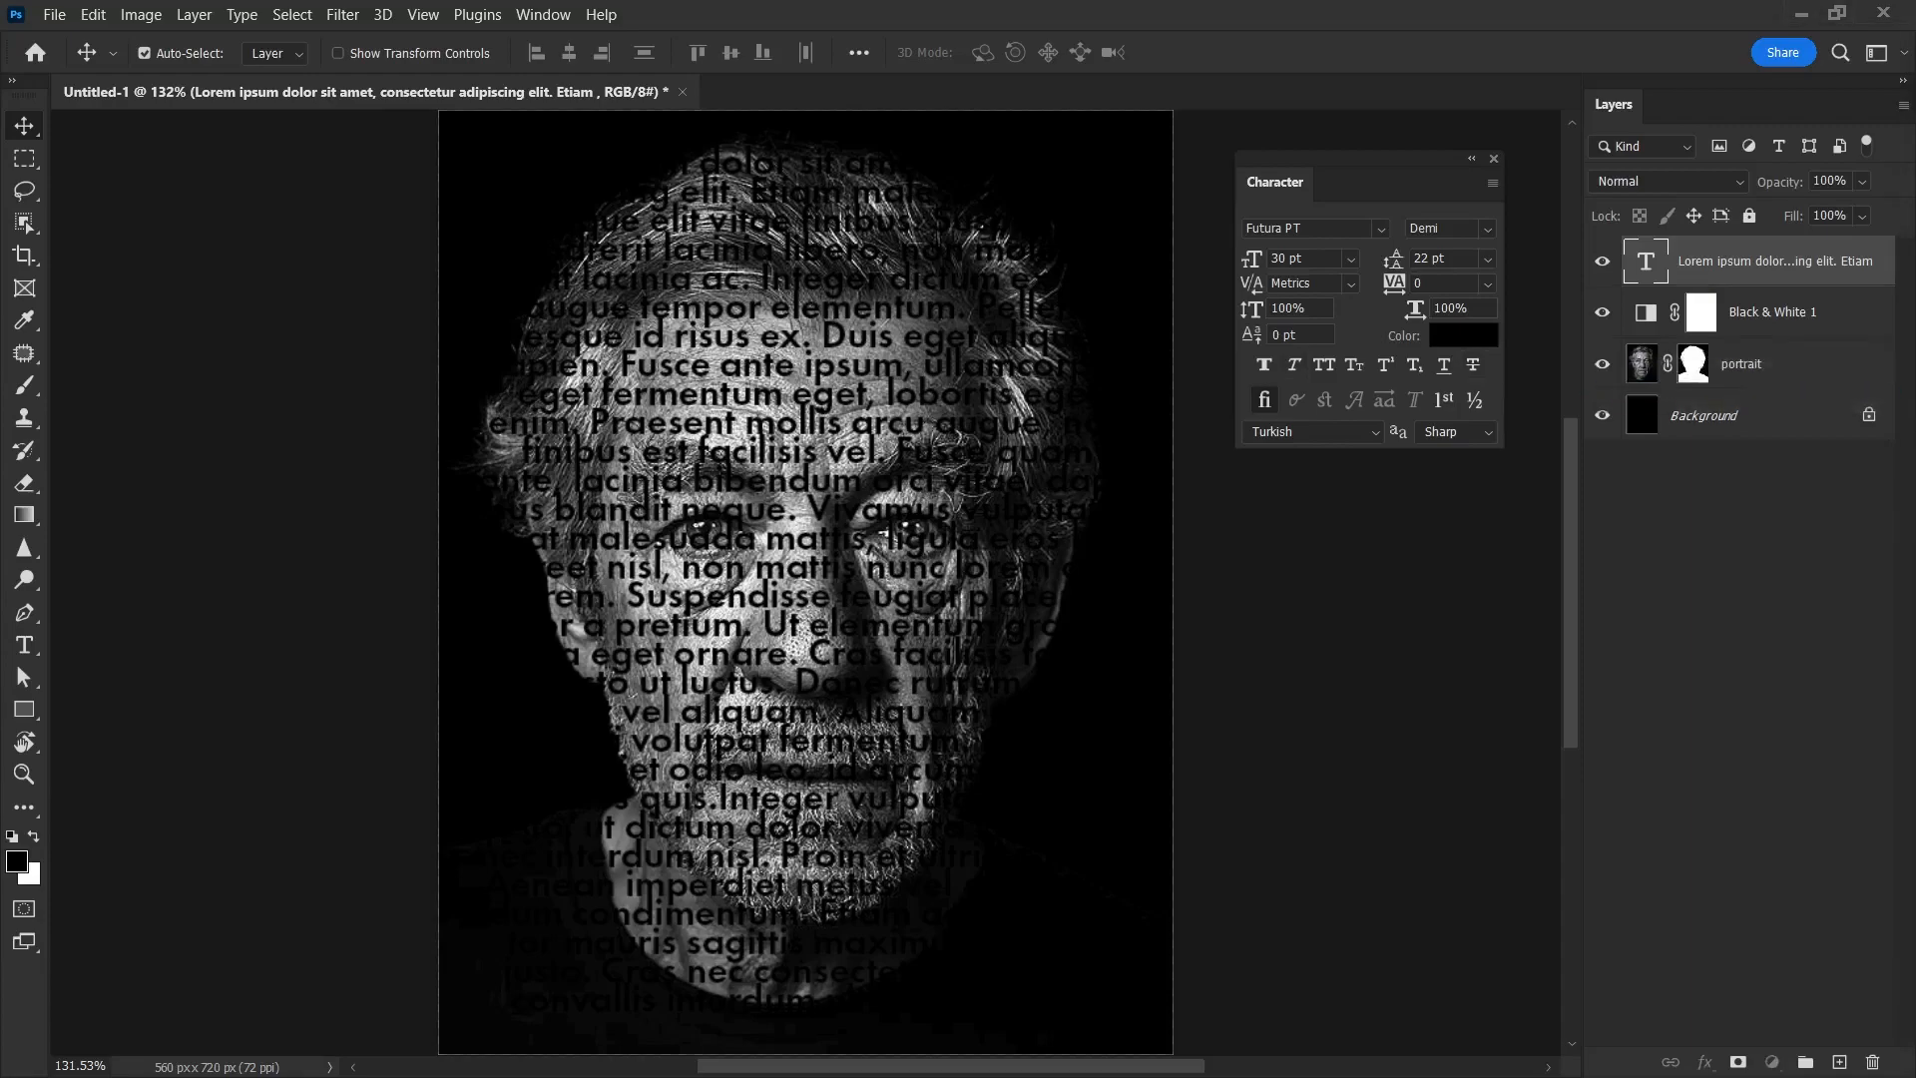
Place the text layer directly below the portrait layer and clip the portrait to the text with a clipping mask
{"action": "left_click_drag", "start_coordinate": [1774, 262], "coordinate": [1774, 389]}
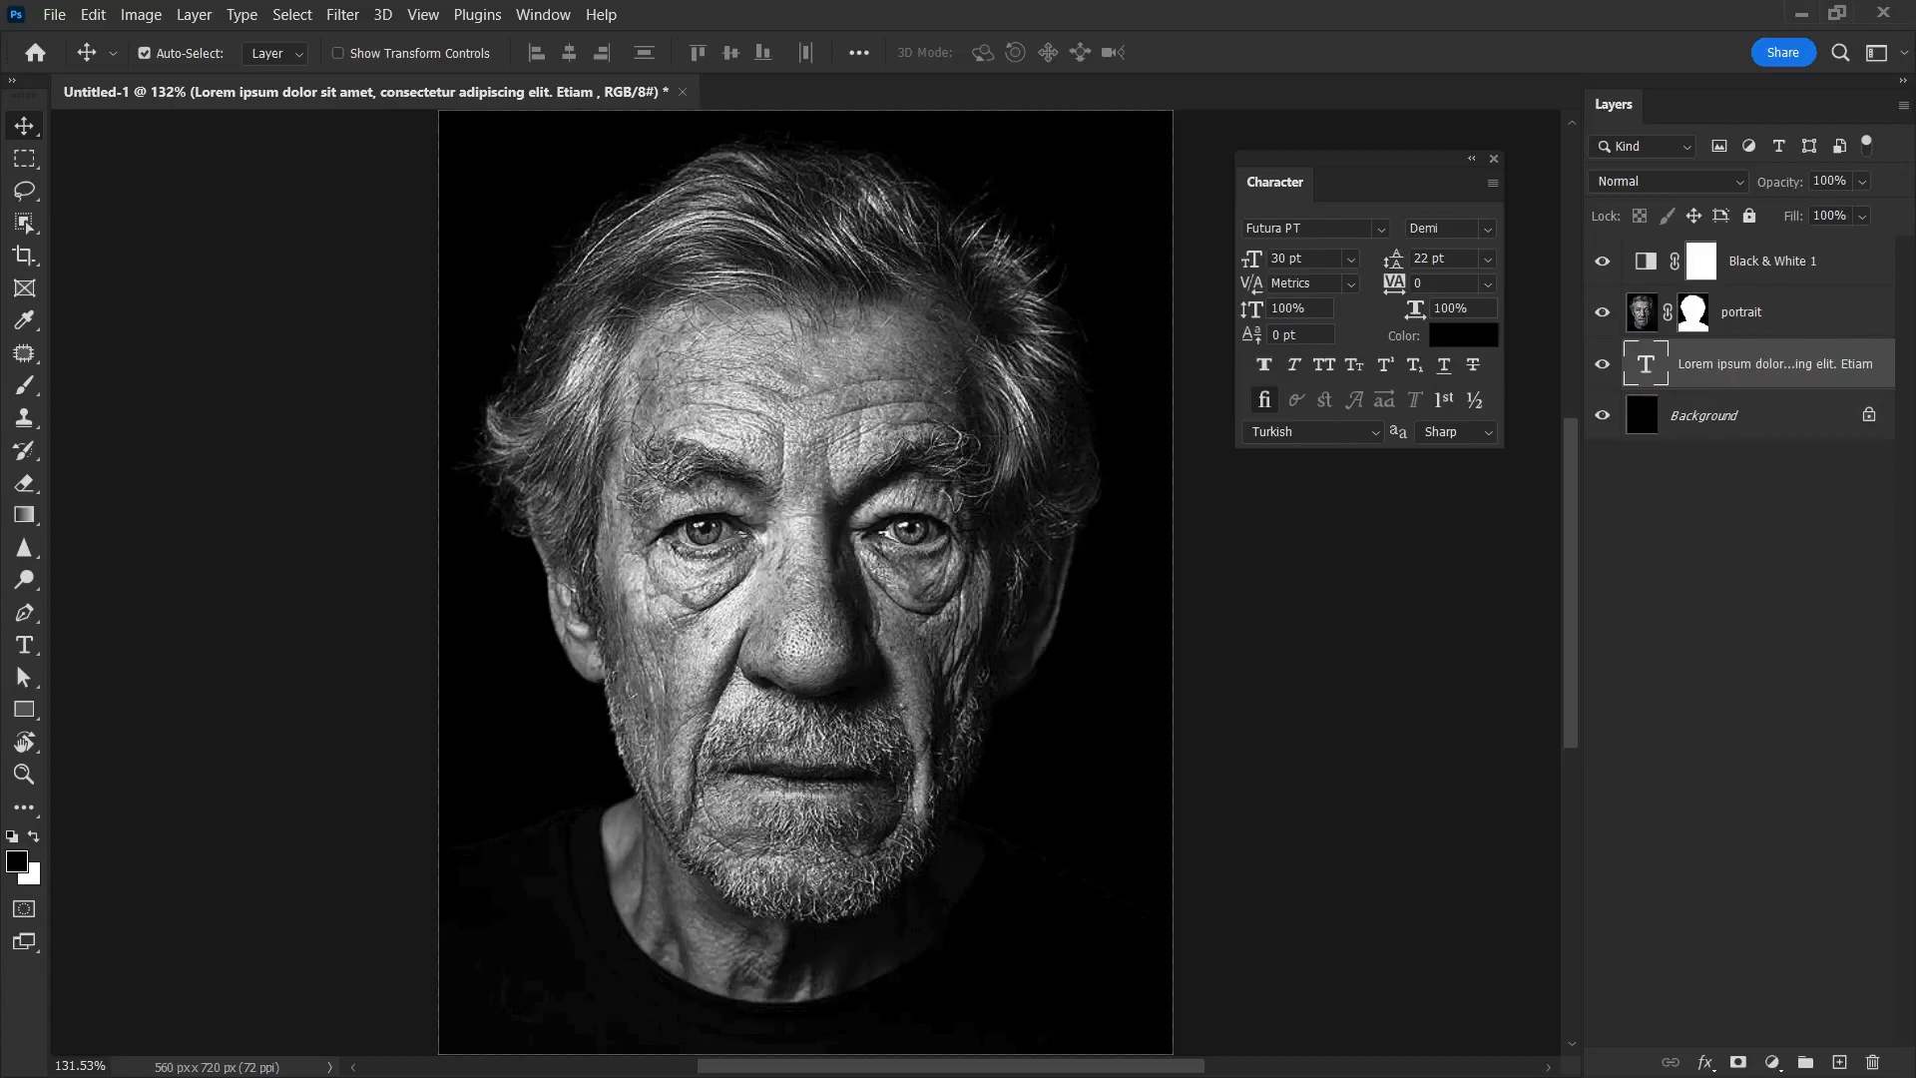
{"action": "left_click", "coordinate": [1763, 313]}
{"action": "right_click", "coordinate": [1763, 313]}
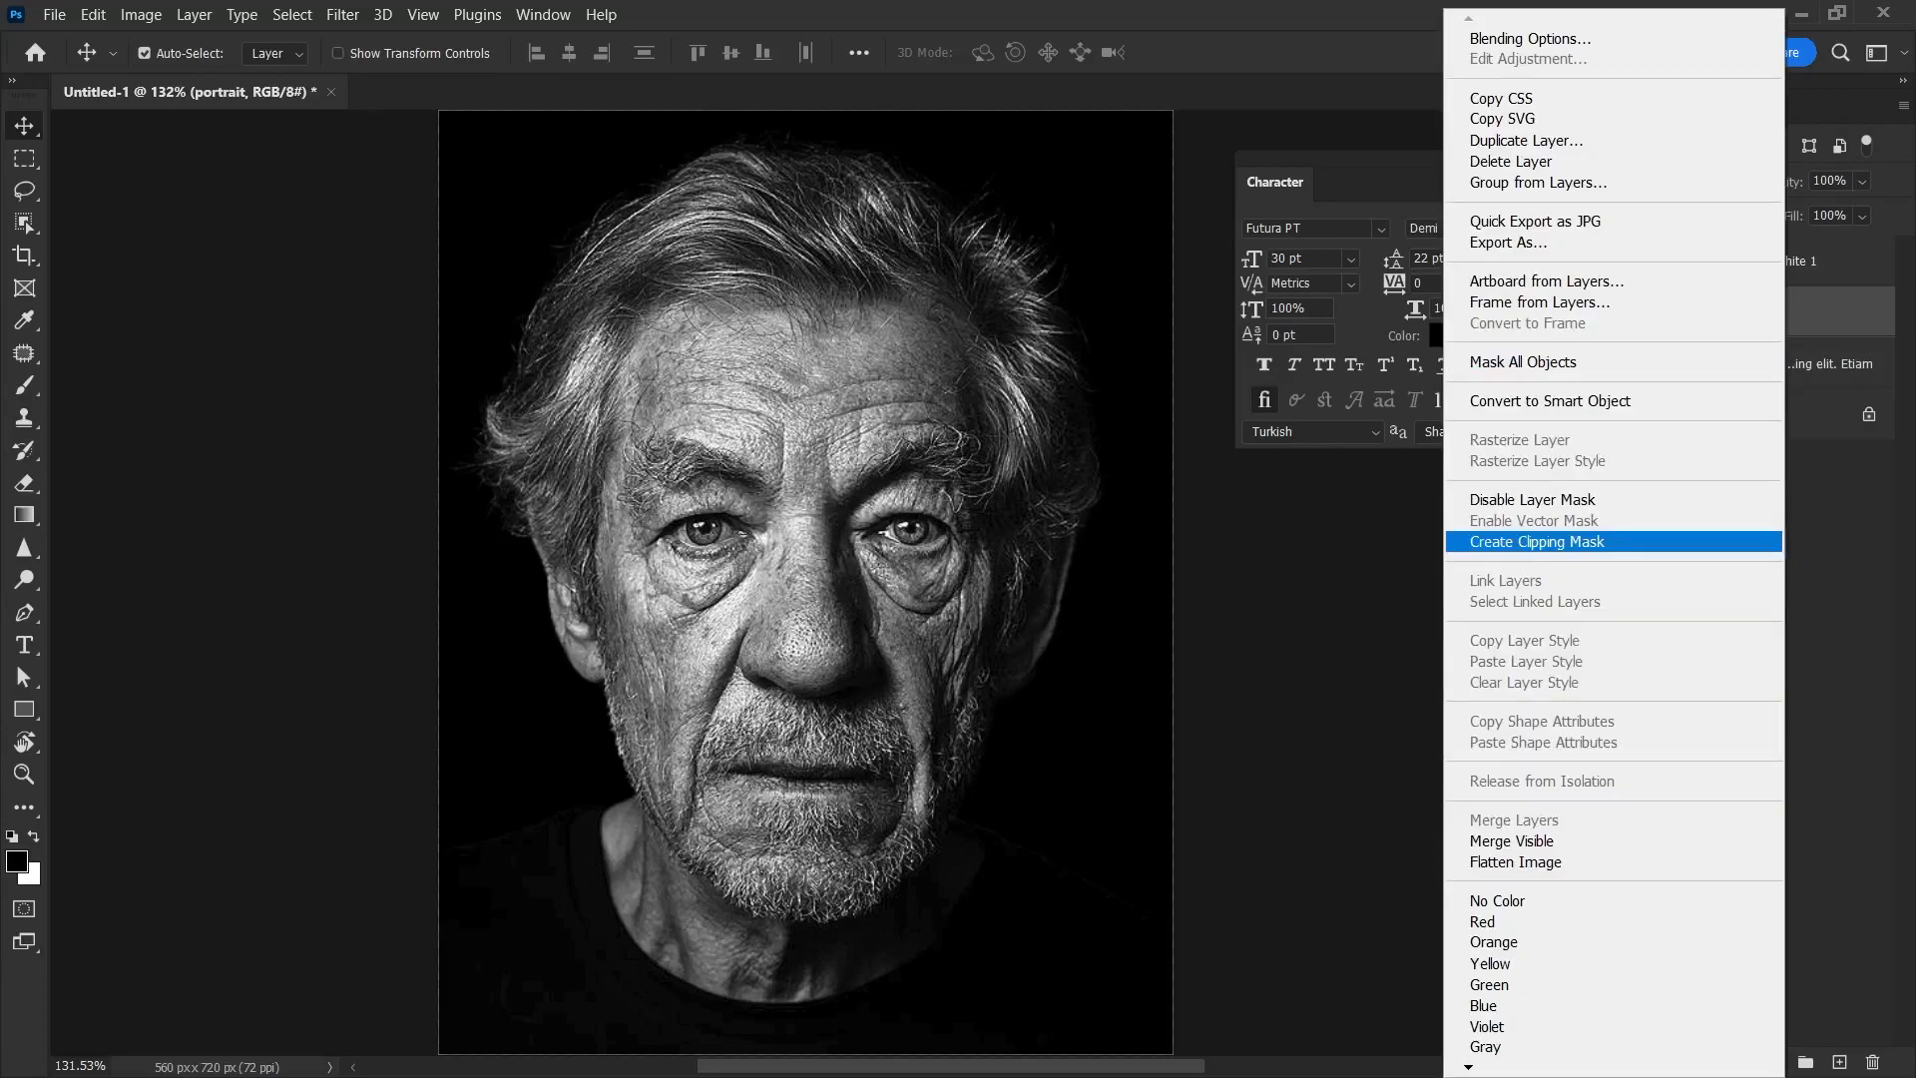
{"action": "left_click", "coordinate": [1537, 540]}
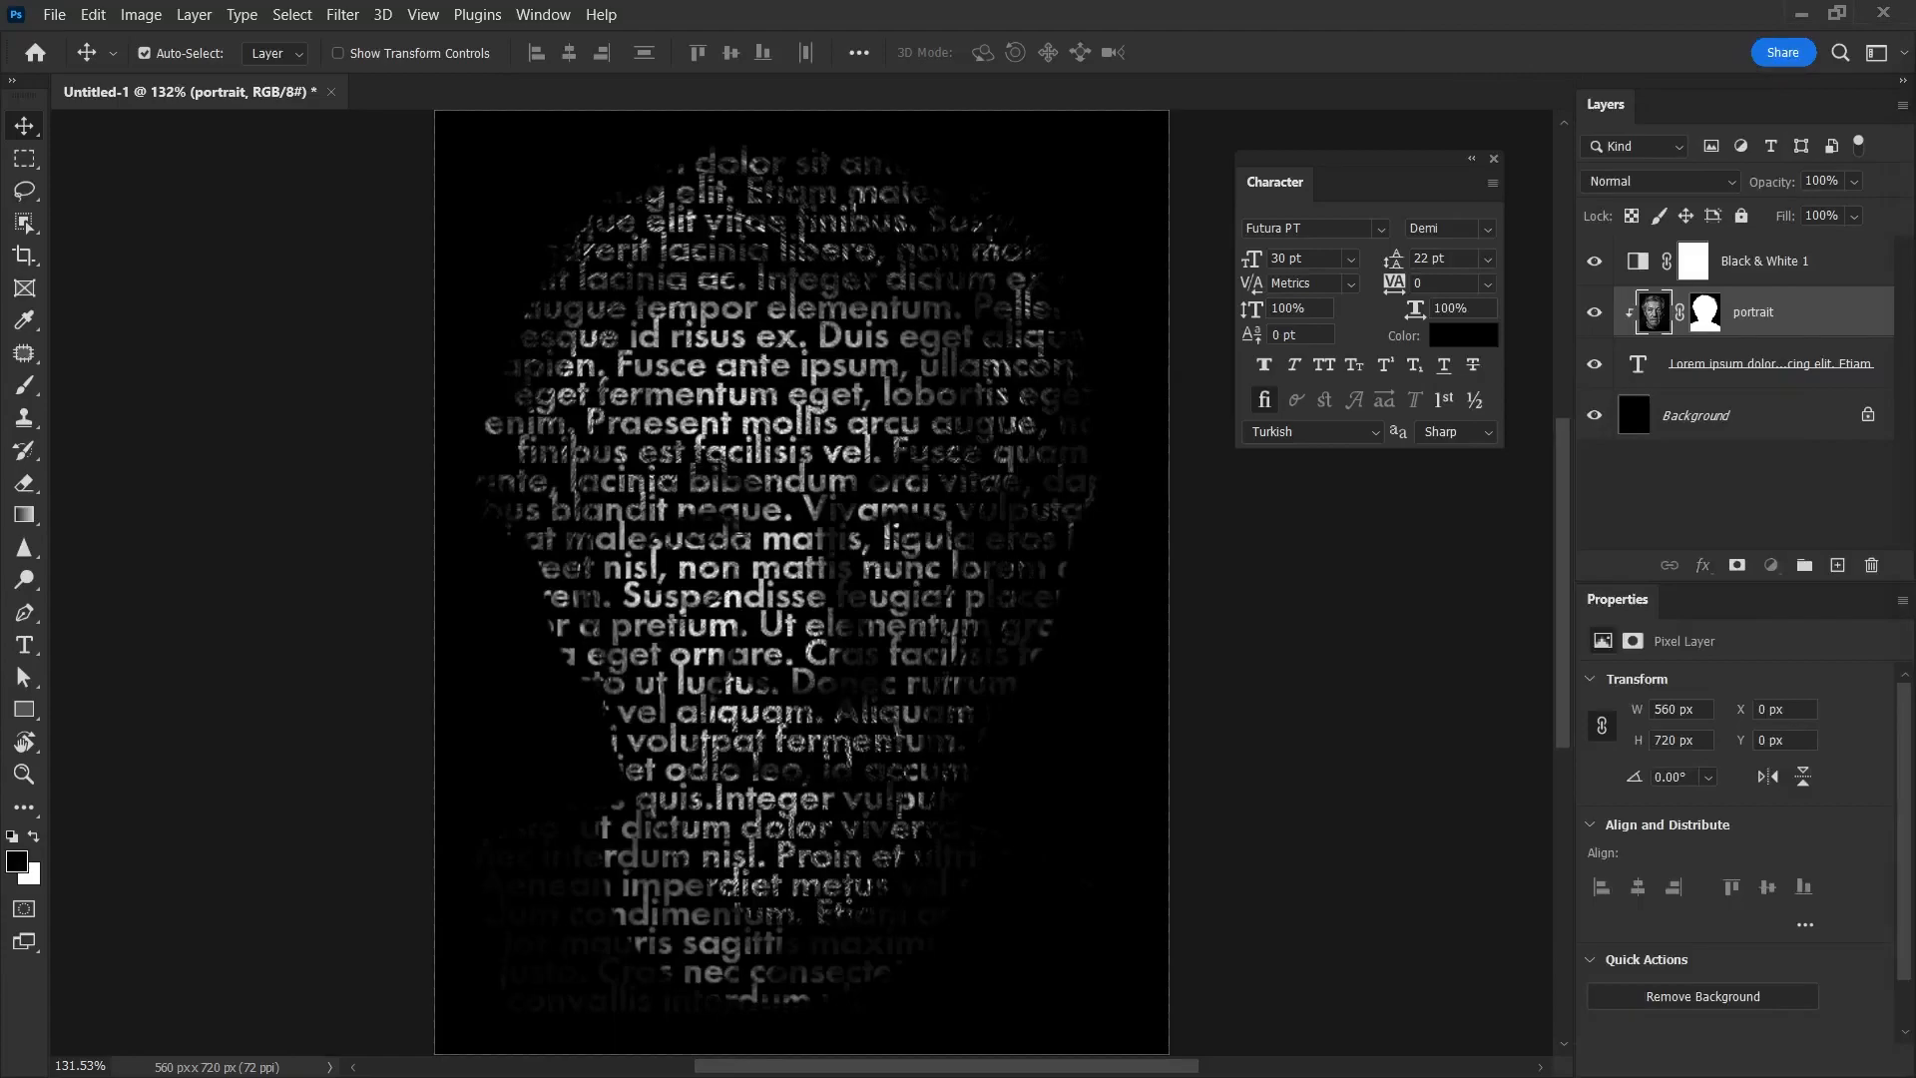
Try the Light font style on the text layer and return it to Demi
{"action": "left_click", "coordinate": [1771, 364]}
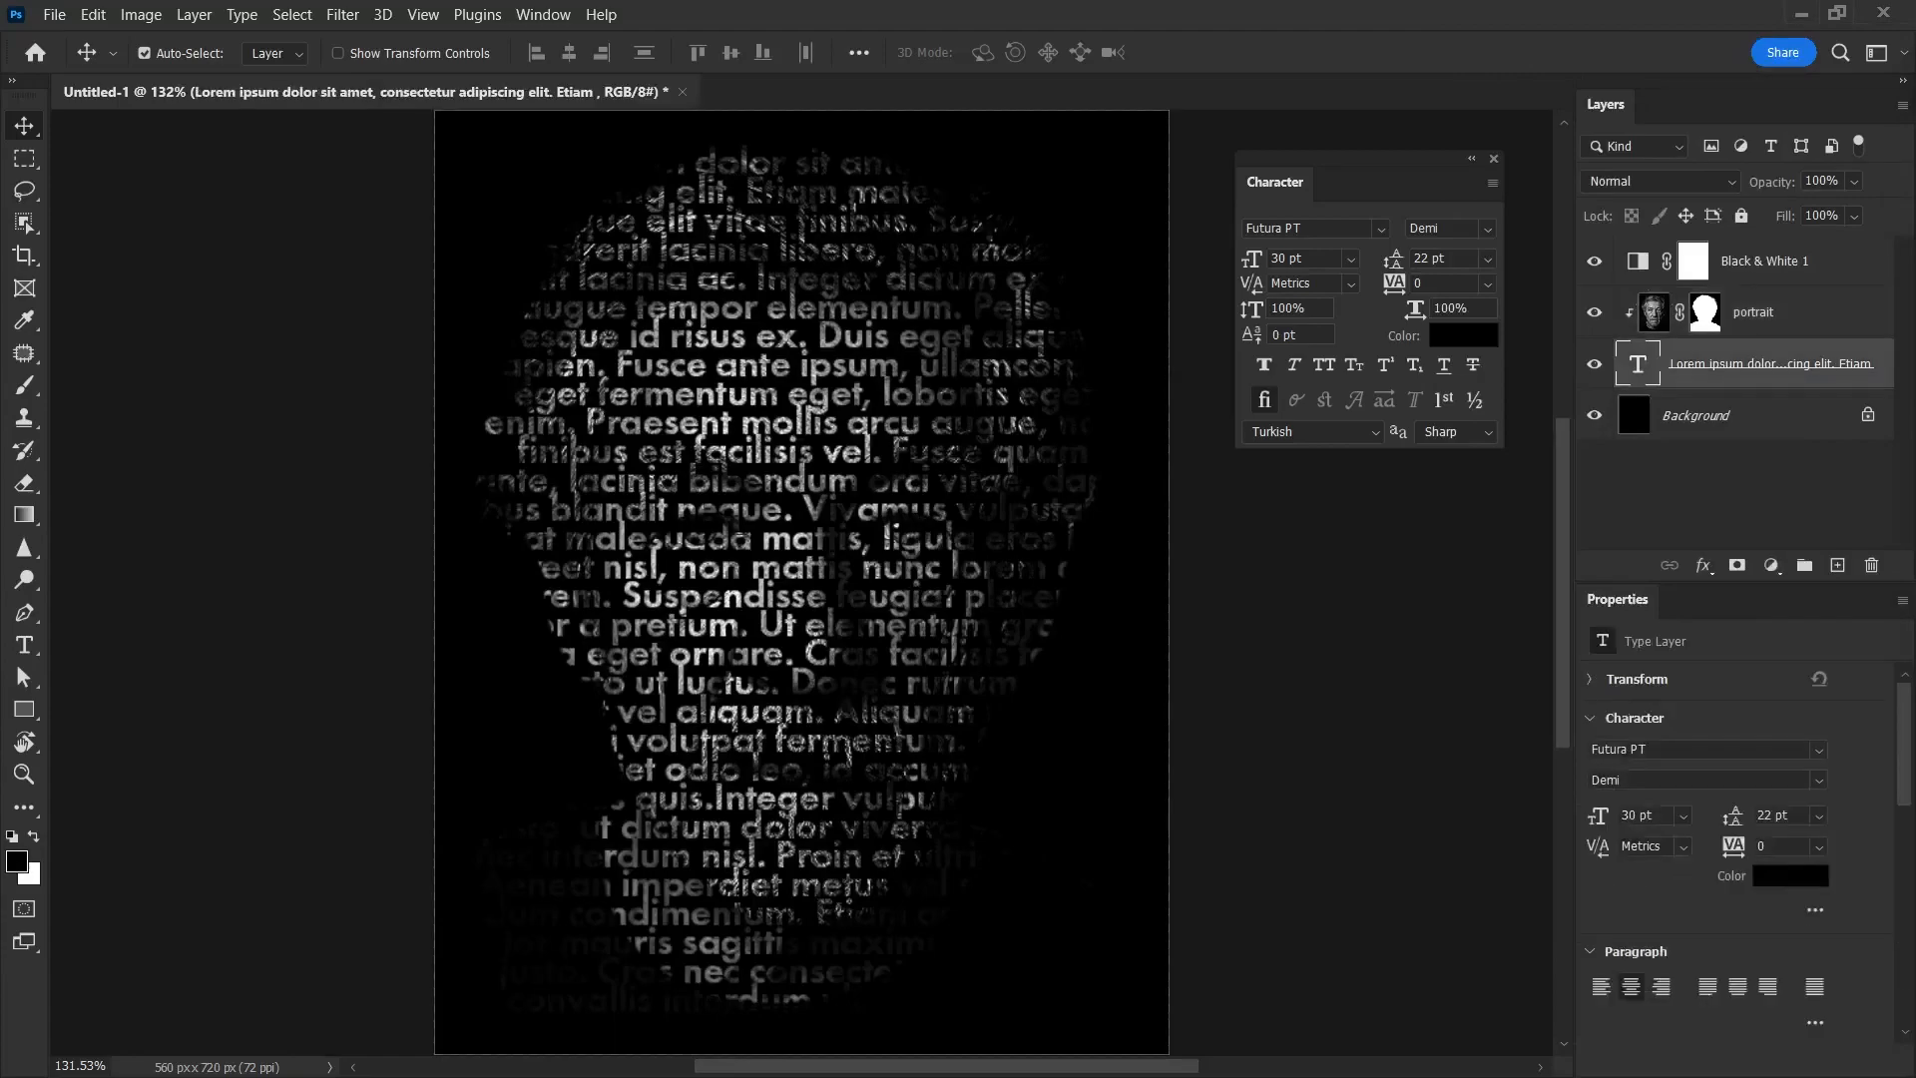
{"action": "left_click", "coordinate": [1487, 229]}
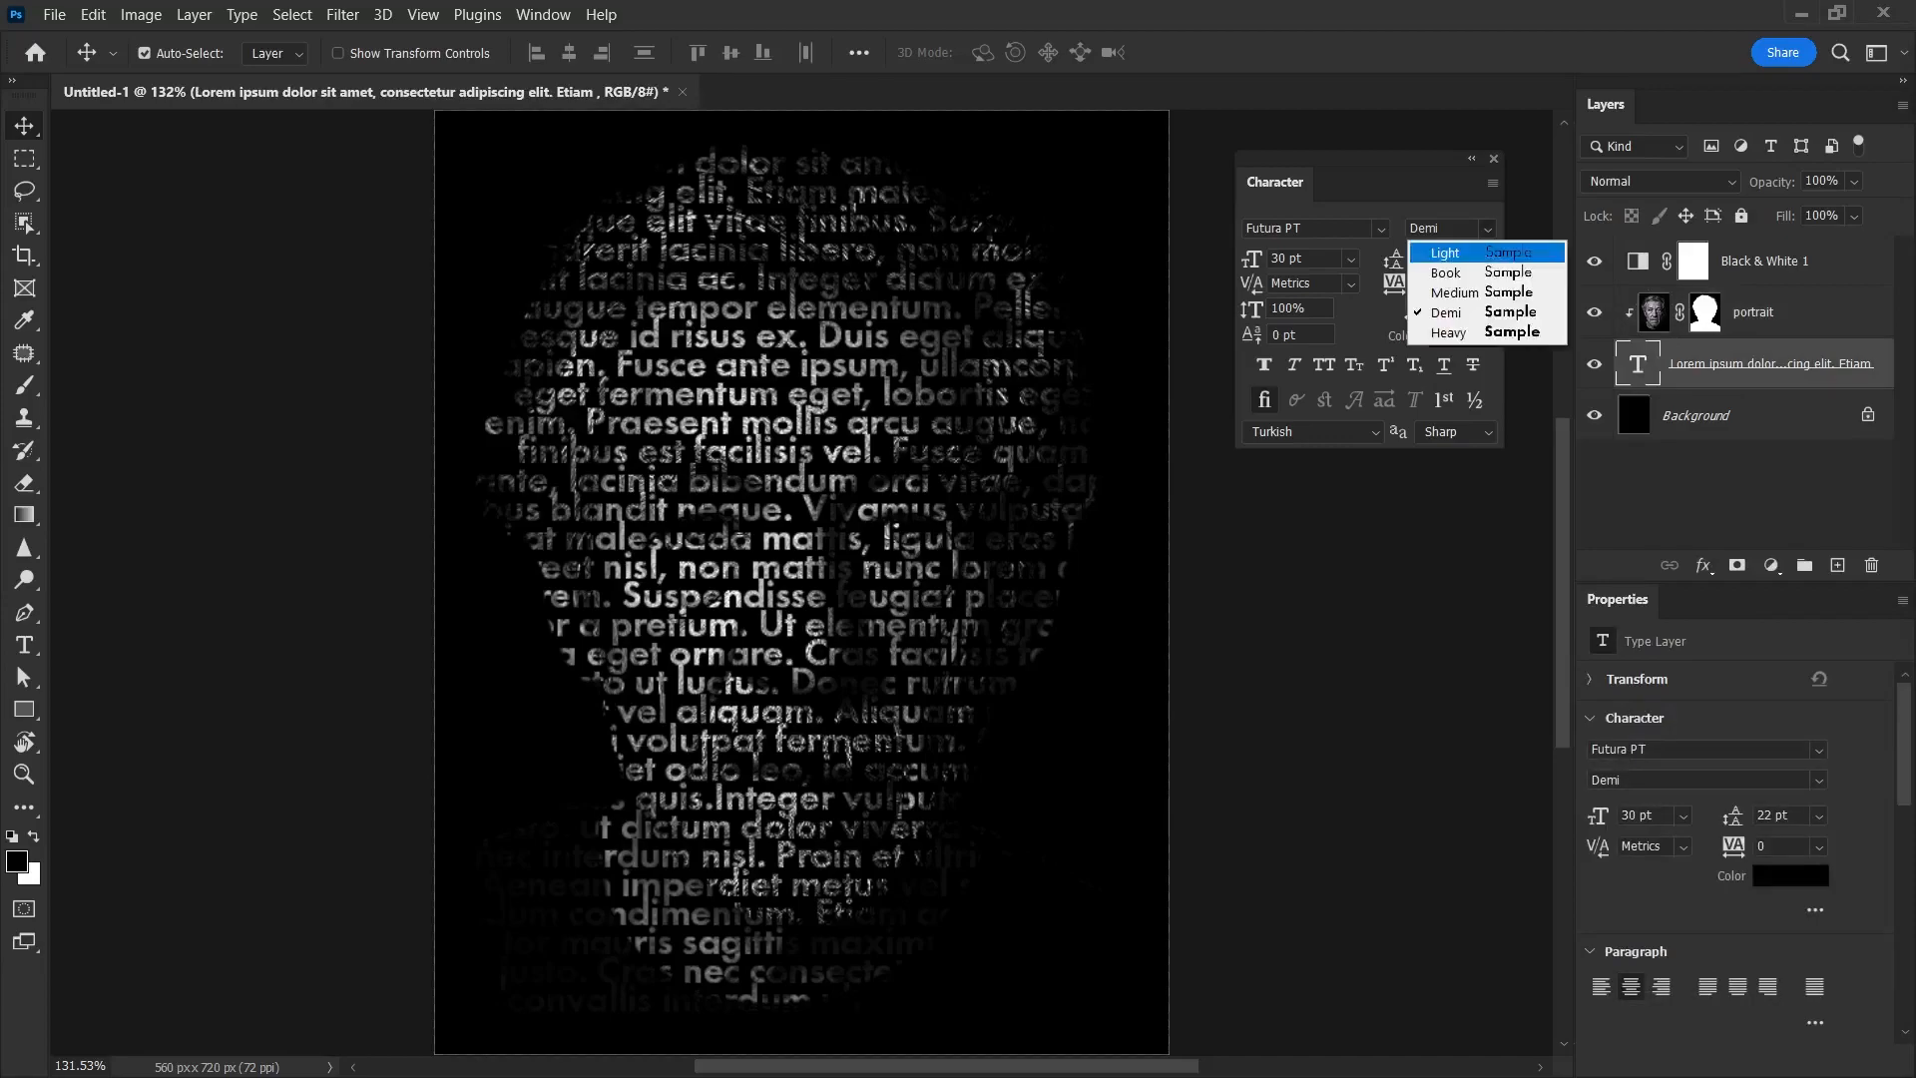
{"action": "left_click", "coordinate": [1486, 253]}
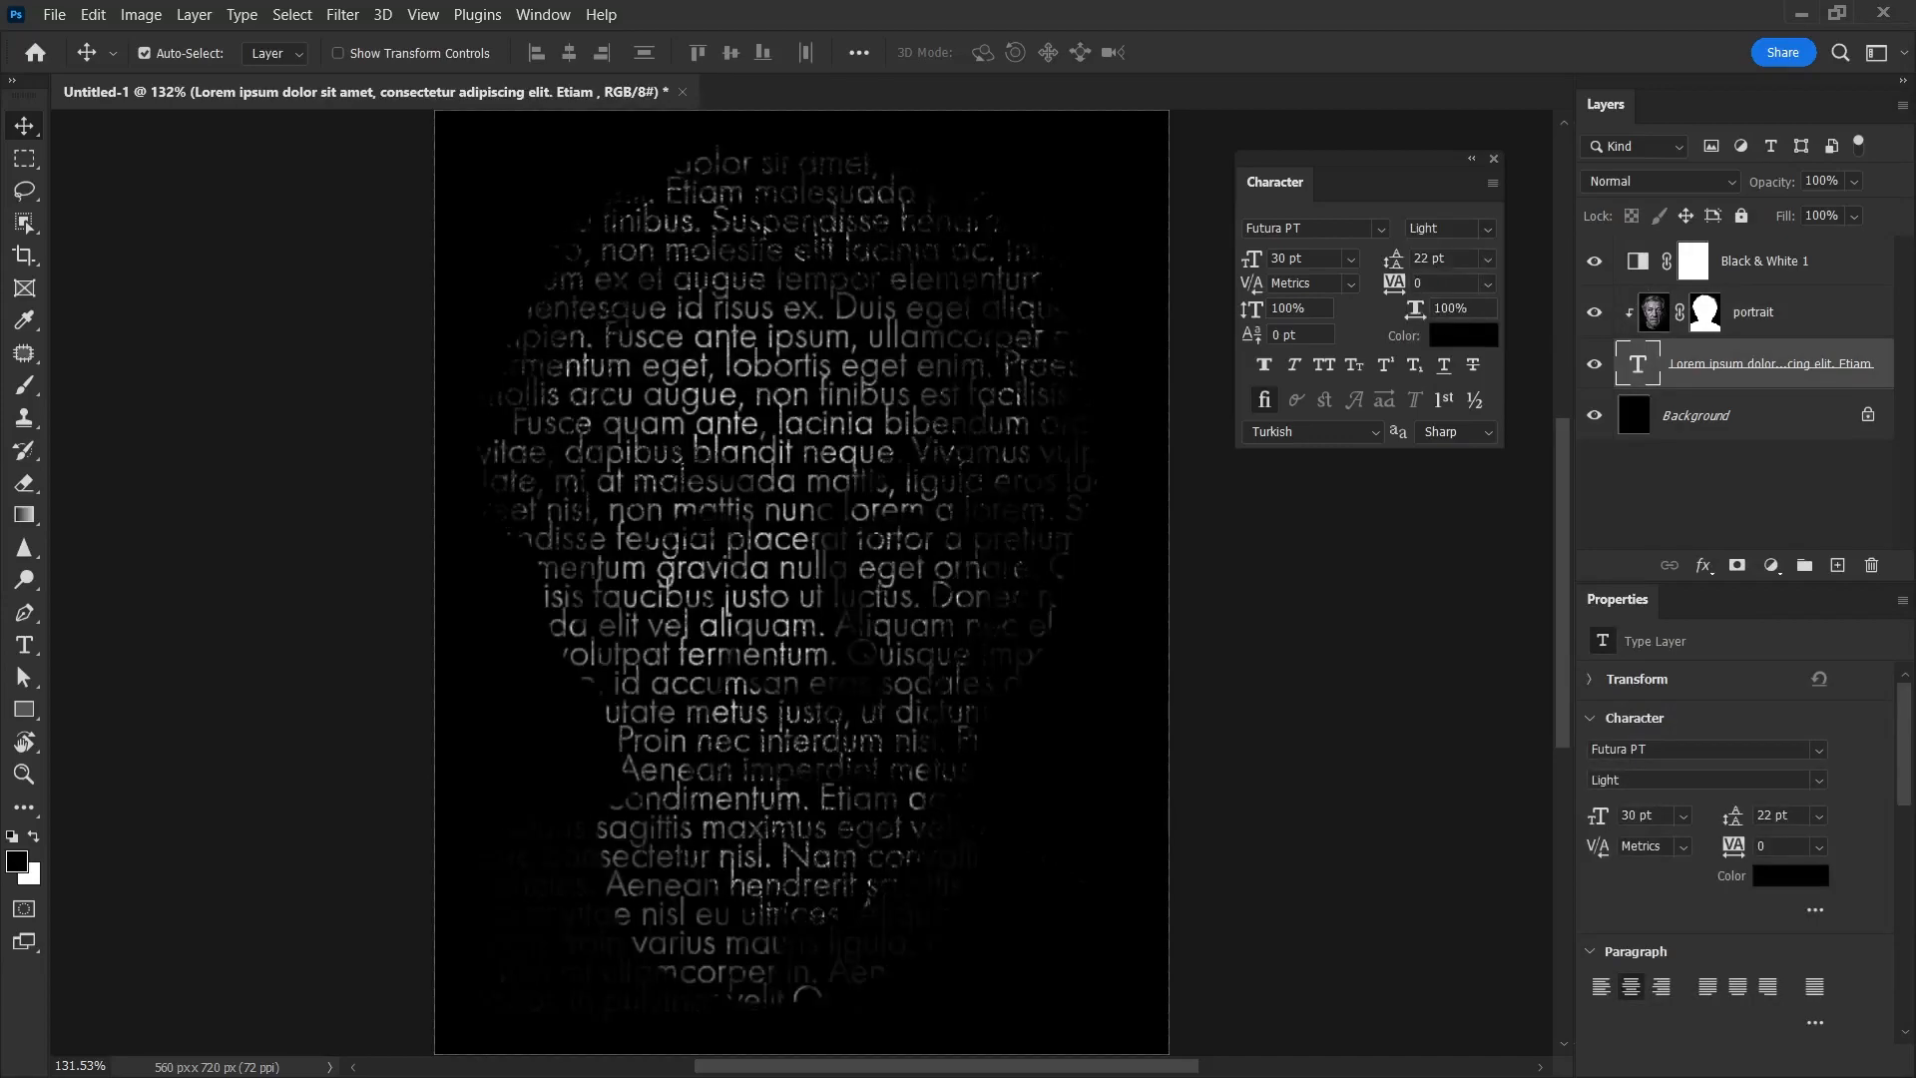
{"action": "left_click", "coordinate": [1488, 228]}
{"action": "left_click", "coordinate": [1467, 336]}
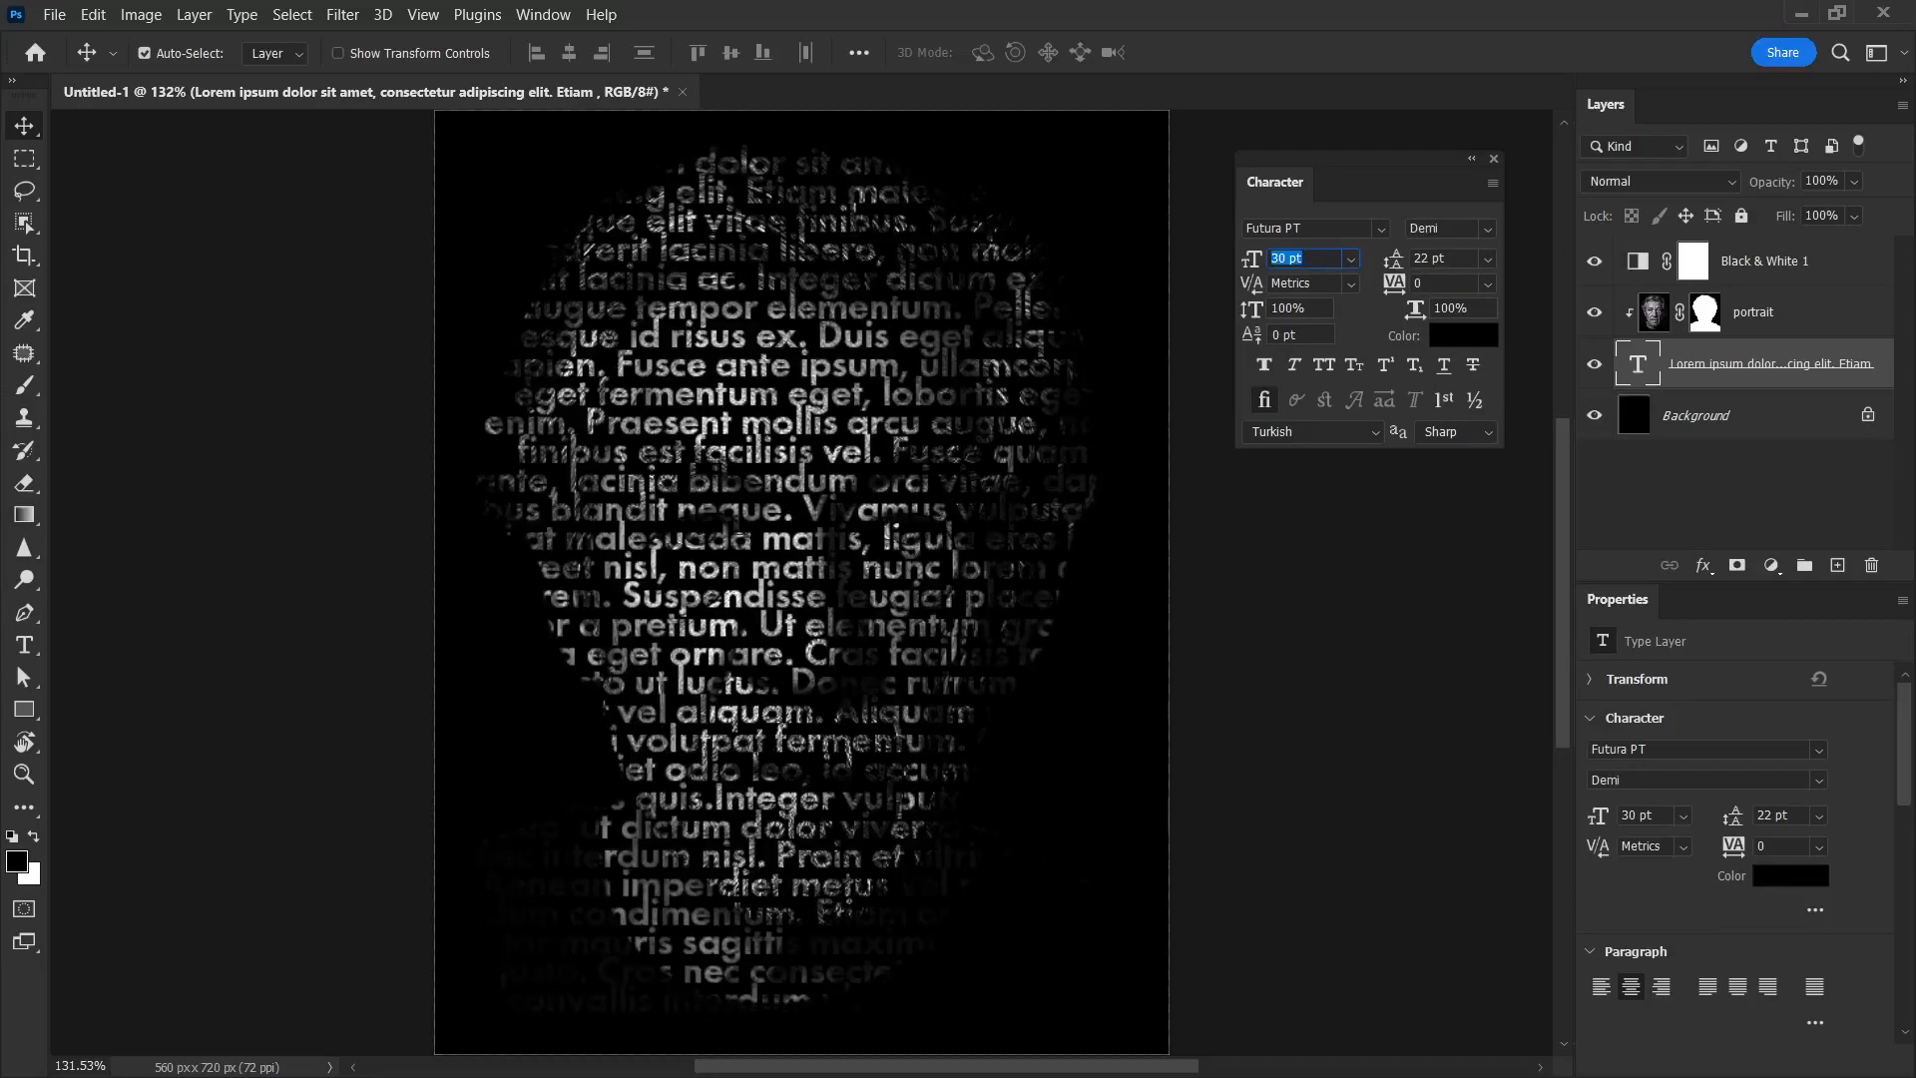
Try font sizes of 24 pt and 50 pt on the paragraph text
{"action": "type", "text": "24"}
{"action": "key", "text": "Return"}
{"action": "left_click", "coordinate": [1286, 259]}
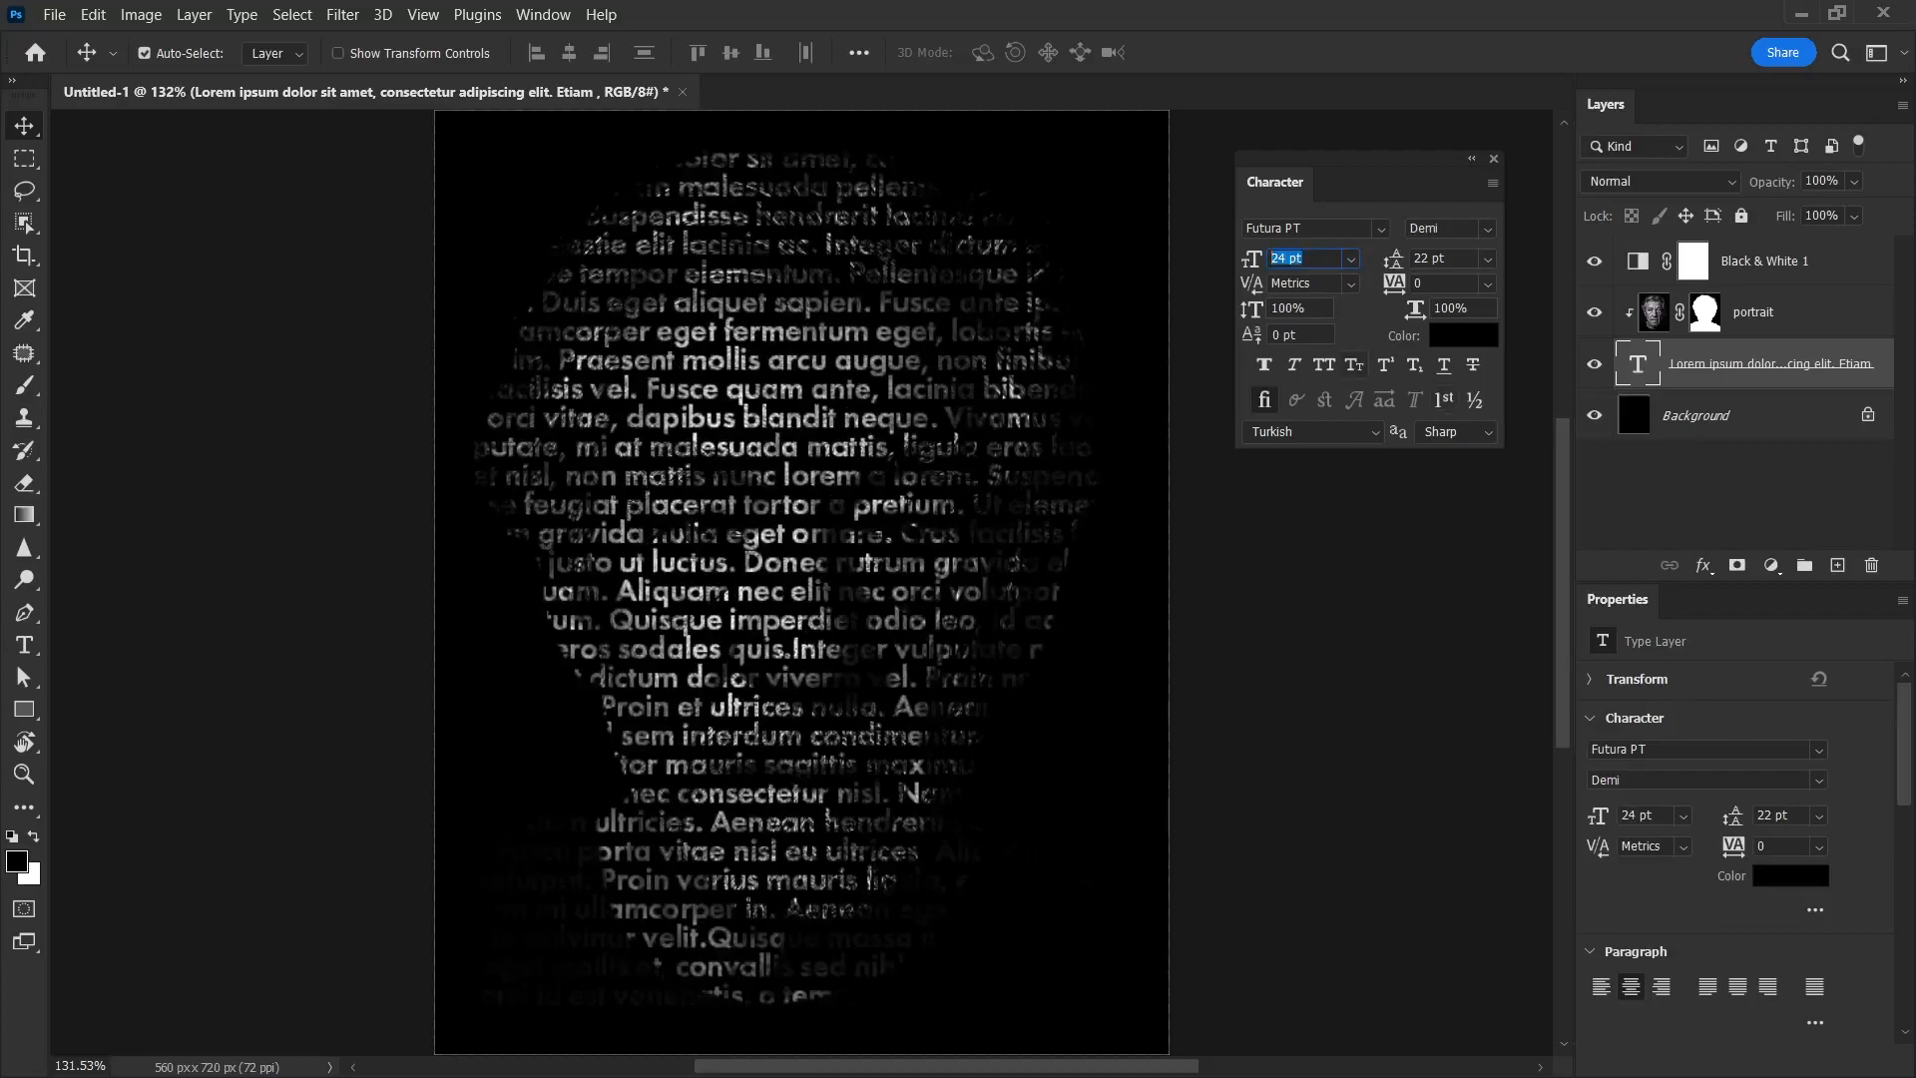
{"action": "type", "text": "50"}
{"action": "key", "text": "Return"}
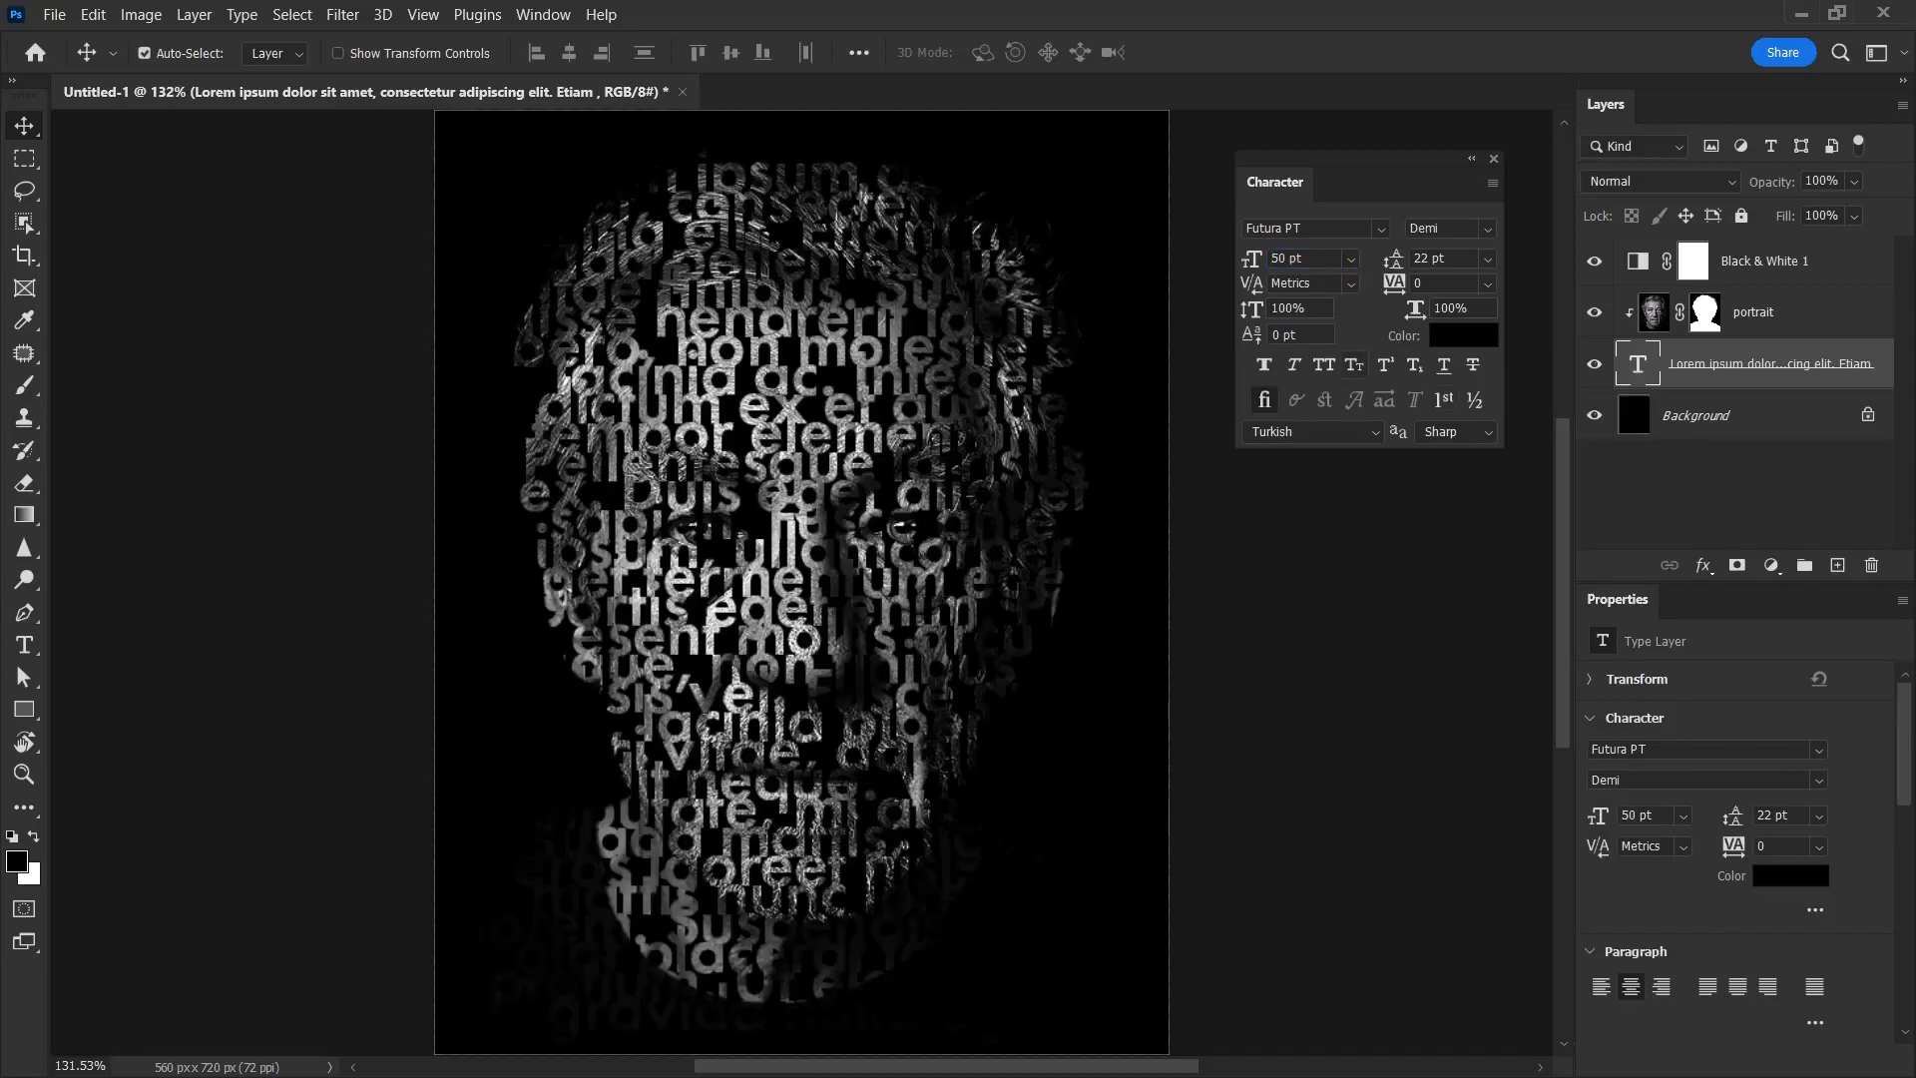
Try Auto, 36 pt and 31 pt leading on the paragraph text
{"action": "left_click", "coordinate": [1395, 259]}
{"action": "left_click", "coordinate": [1487, 259]}
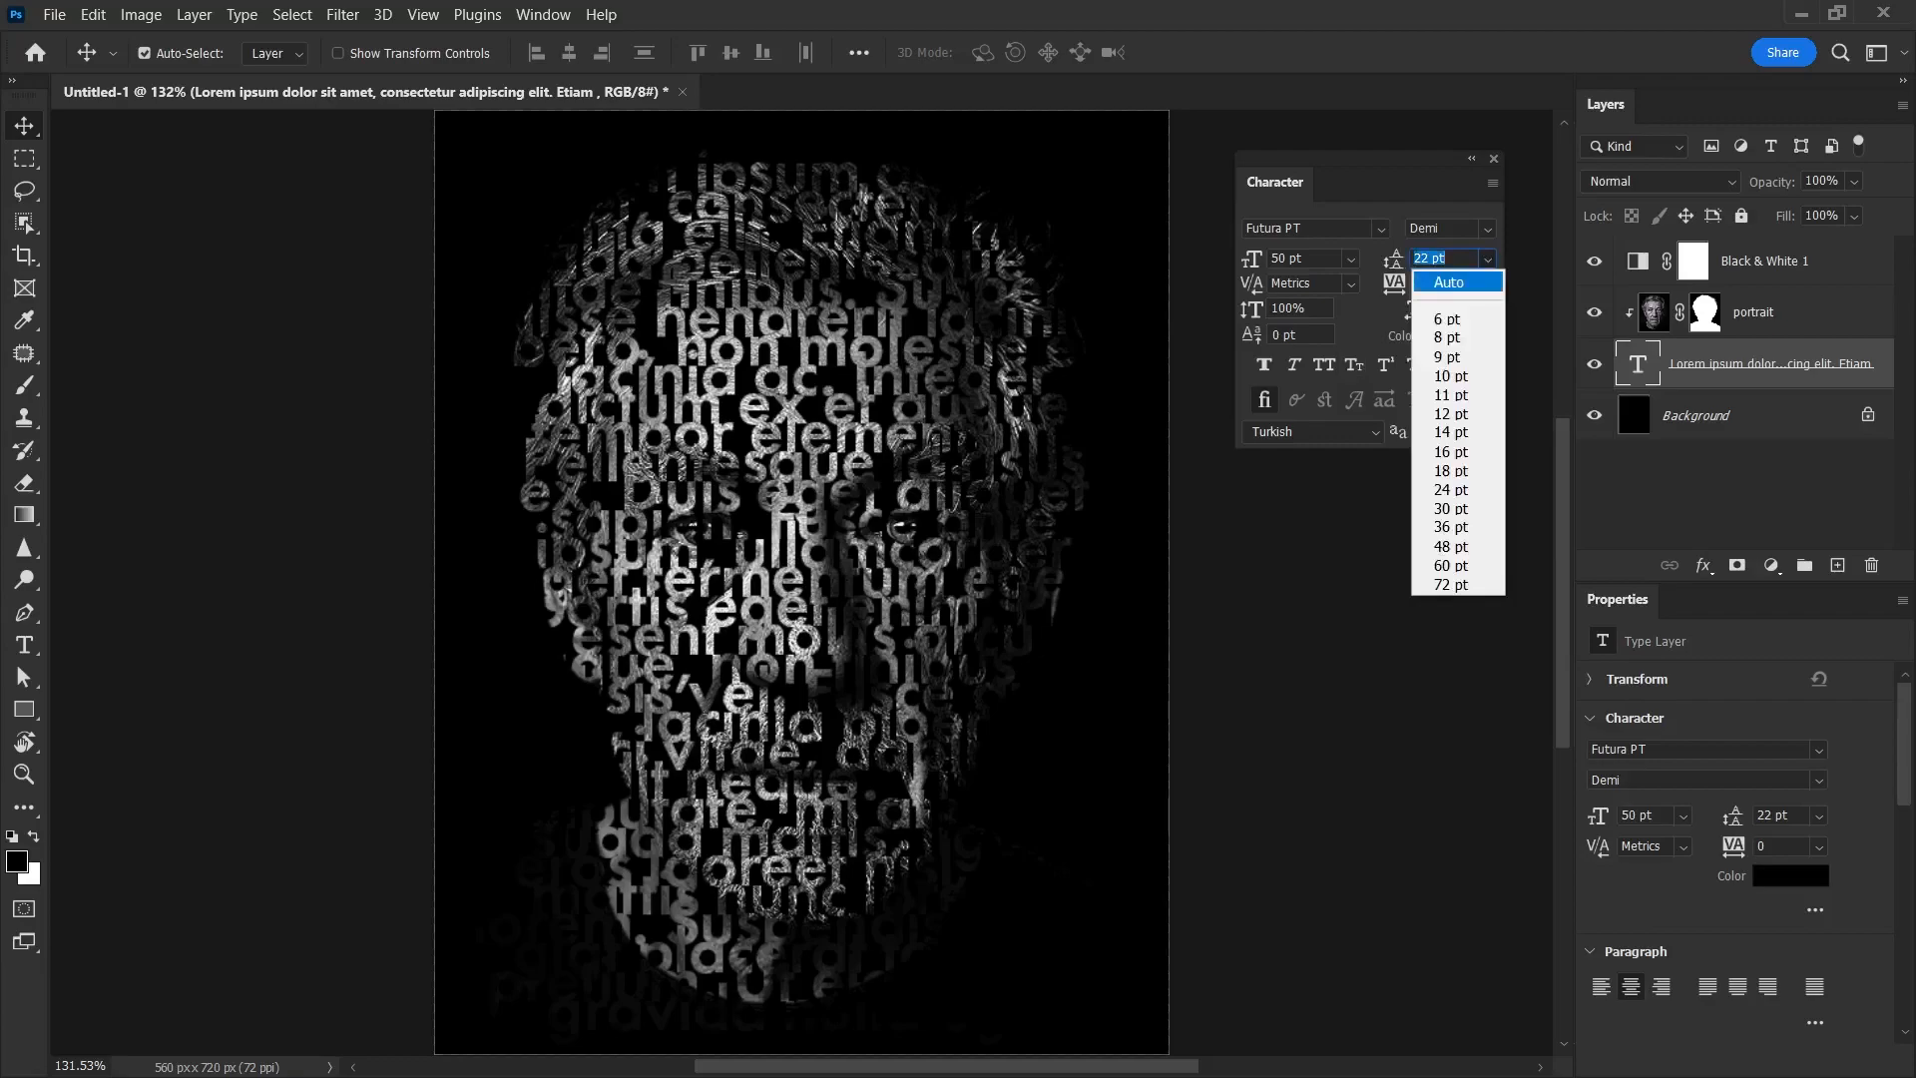
{"action": "left_click", "coordinate": [1449, 282]}
{"action": "left_click", "coordinate": [1487, 260]}
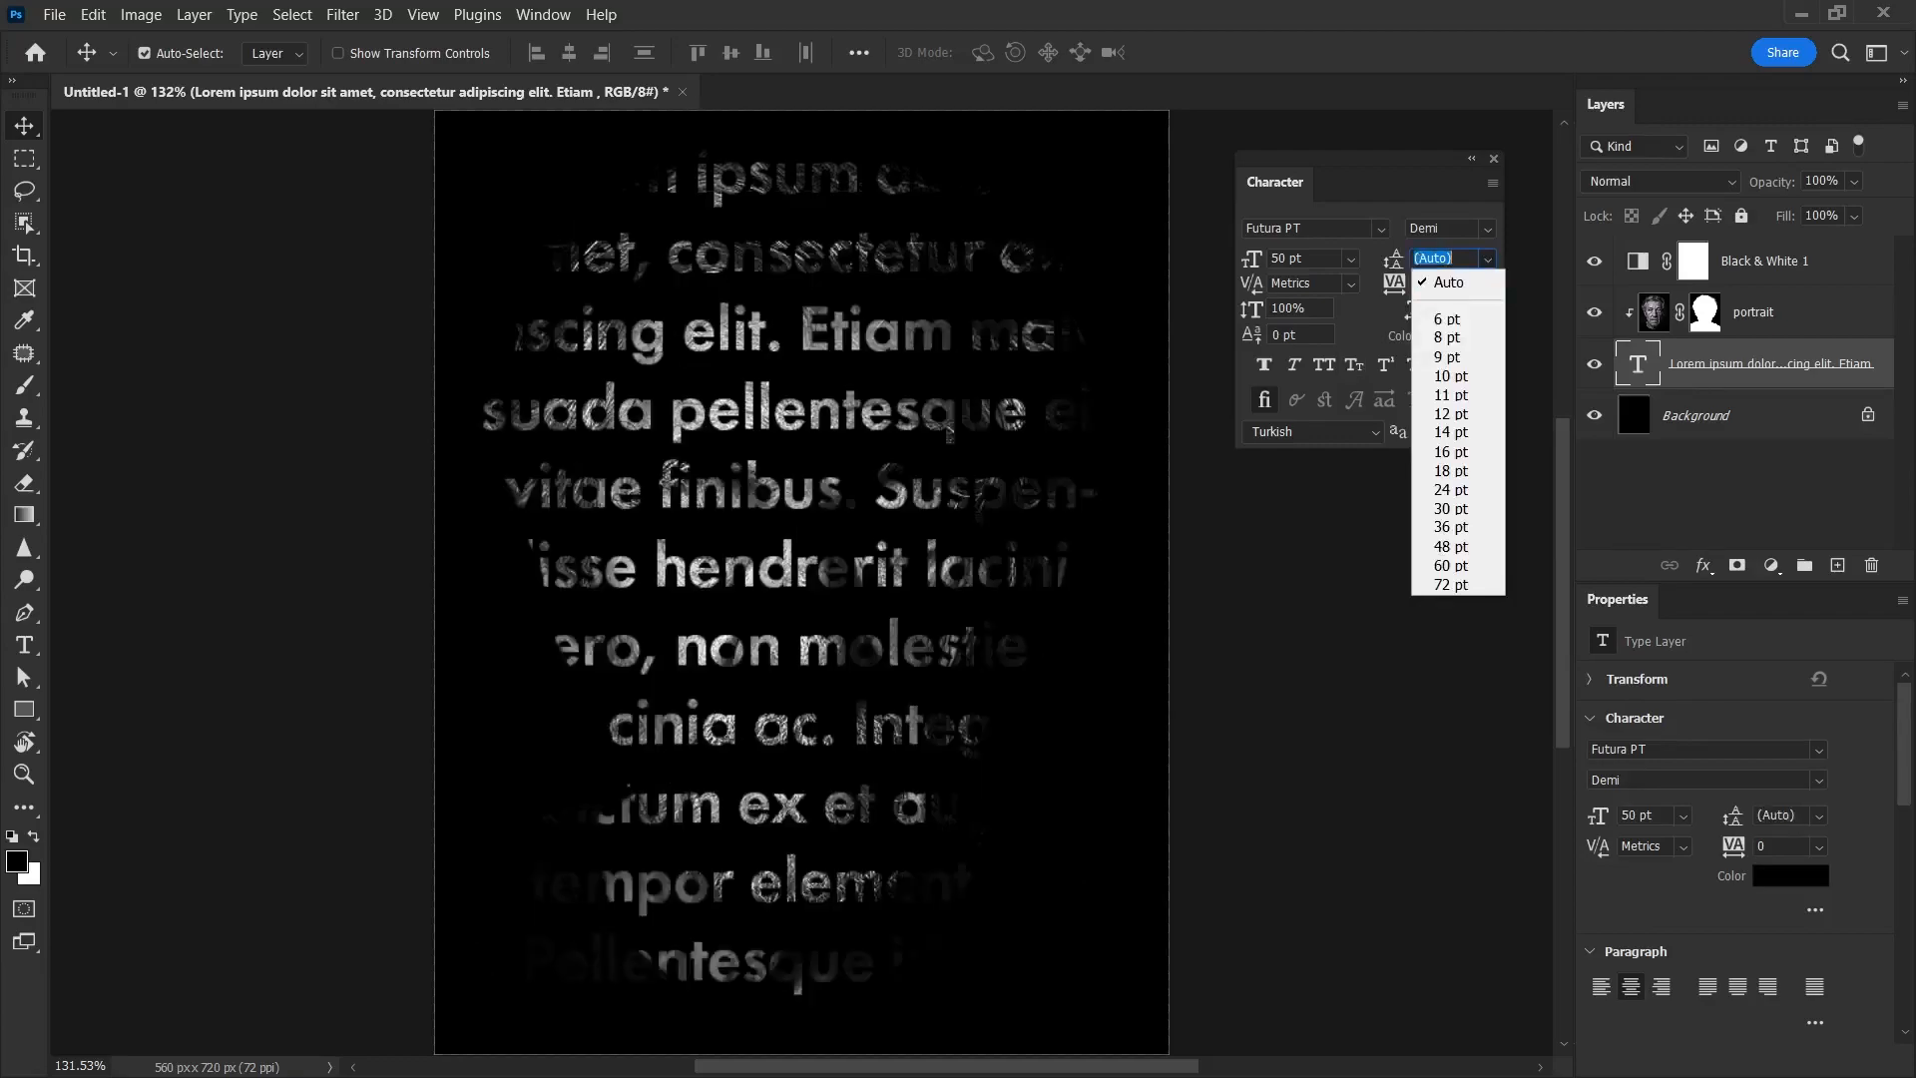
{"action": "left_click", "coordinate": [1450, 526]}
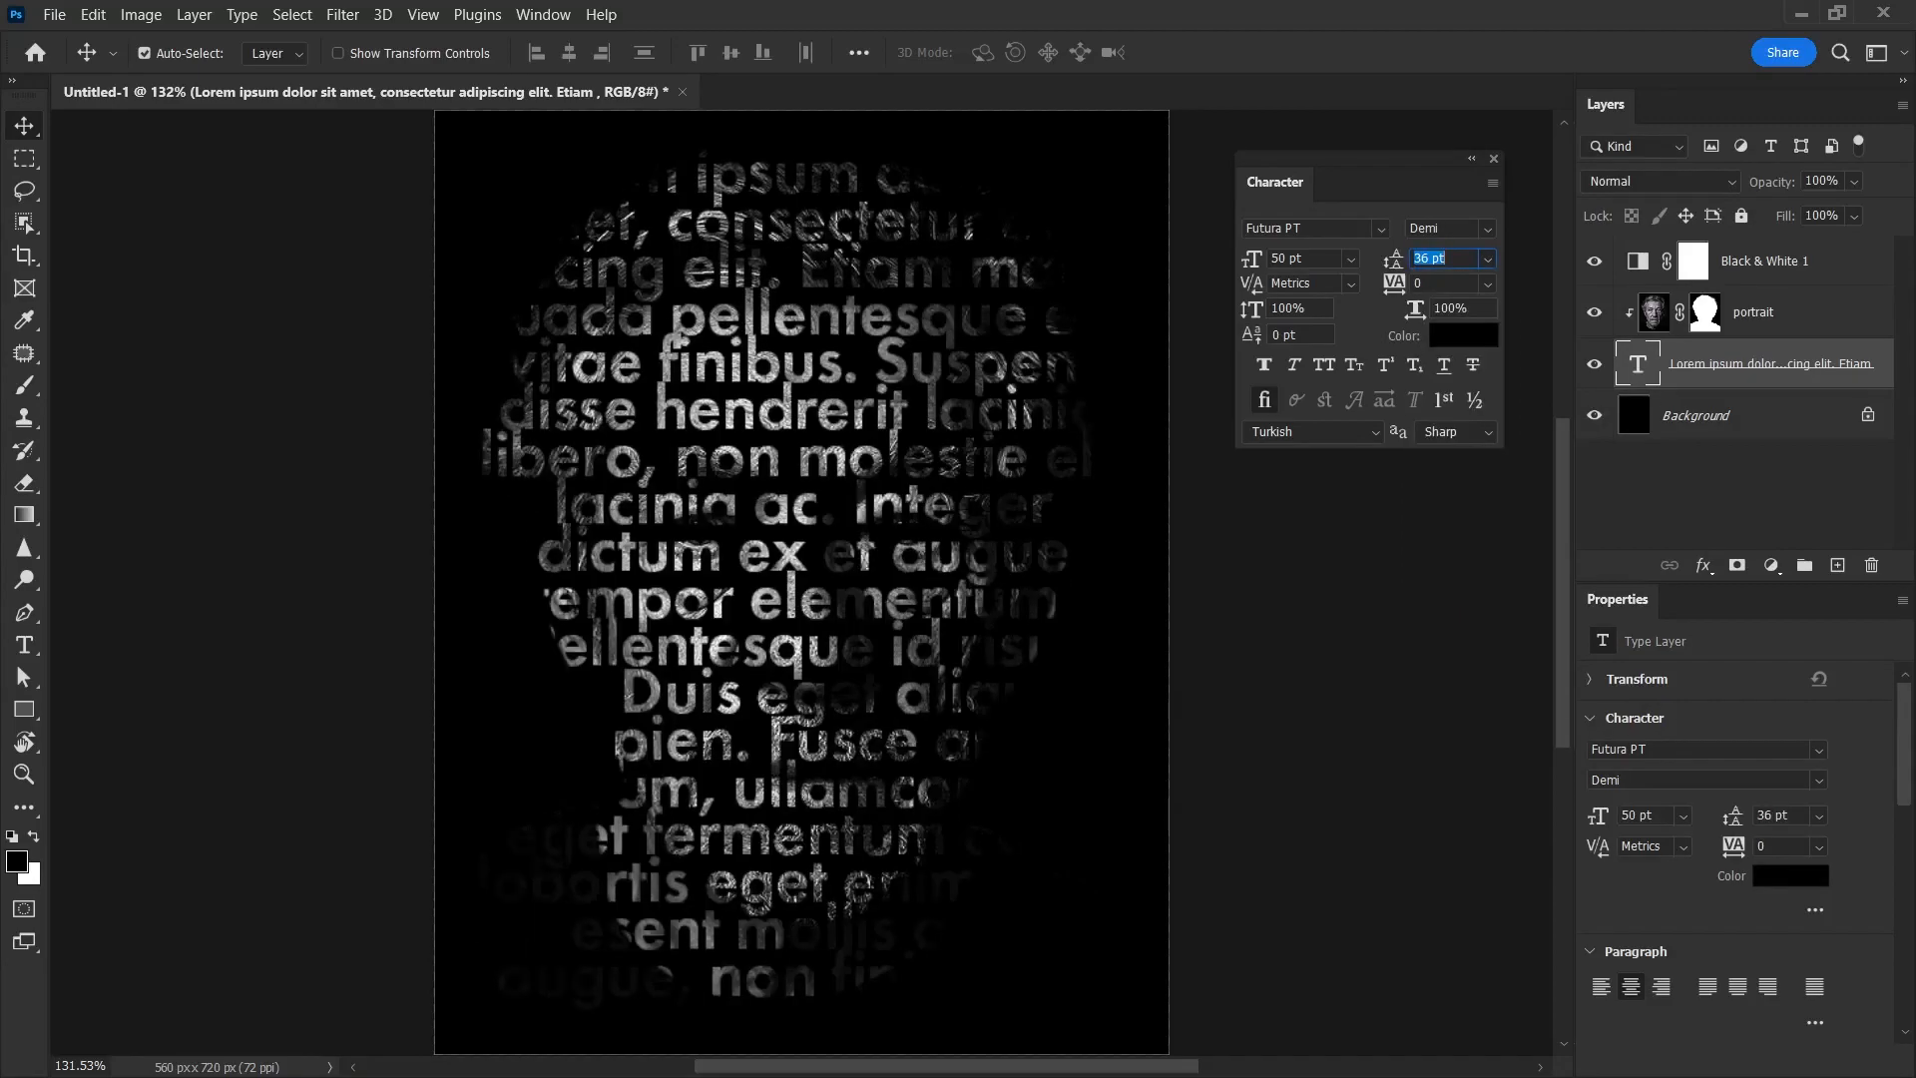
{"action": "type", "text": "31"}
{"action": "key", "text": "shift+Tab"}
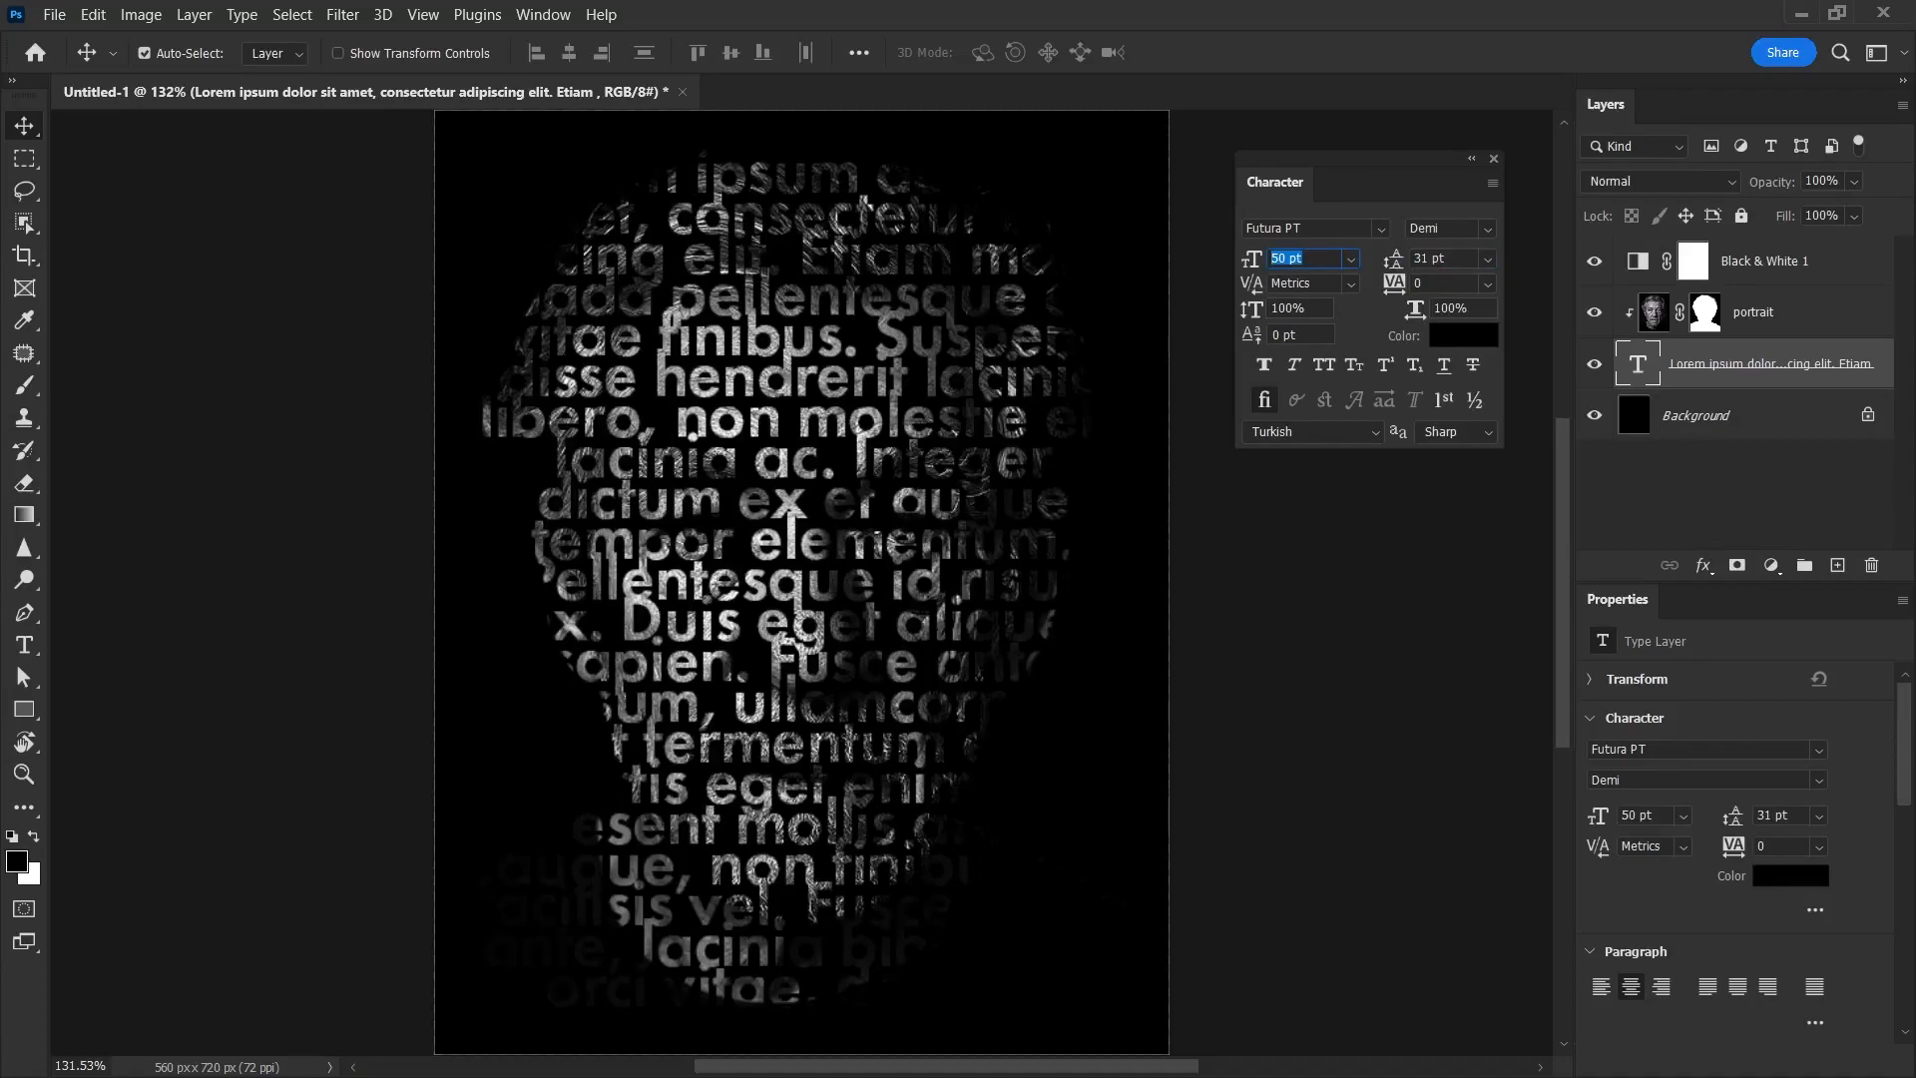
Set the paragraph text to 20 pt size, 16 pt leading and -20 tracking
{"action": "type", "text": "24"}
{"action": "key", "text": "Return"}
{"action": "key", "text": "Tab"}
{"action": "key", "text": "Down"}
{"action": "key", "text": "Down"}
{"action": "key", "text": "Down"}
{"action": "key", "text": "Down"}
{"action": "key", "text": "Down"}
{"action": "key", "text": "Down"}
{"action": "key", "text": "Down"}
{"action": "key", "text": "Down"}
{"action": "key", "text": "Down"}
{"action": "key", "text": "Down"}
{"action": "key", "text": "Down"}
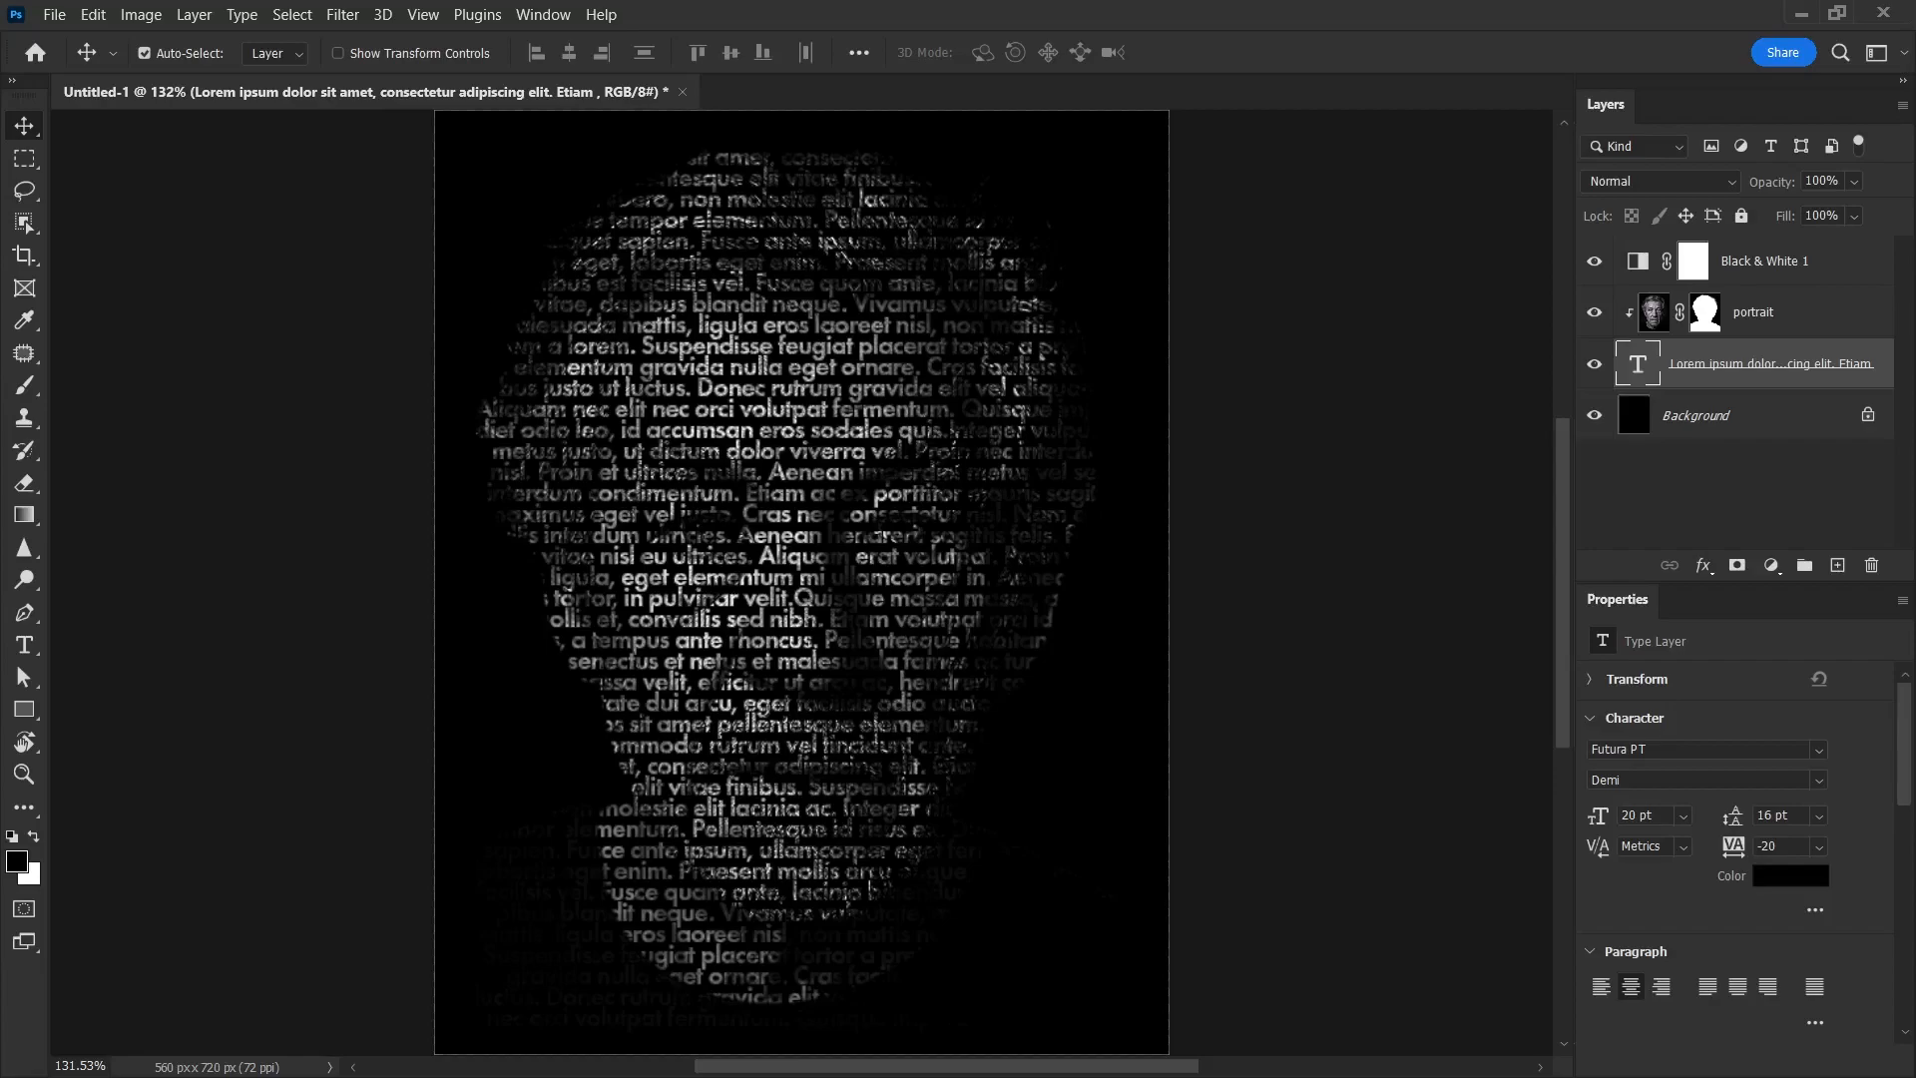
Duplicate the portrait layer and raise the copy above the Black & White adjustment layer
{"action": "left_click", "coordinate": [1753, 312]}
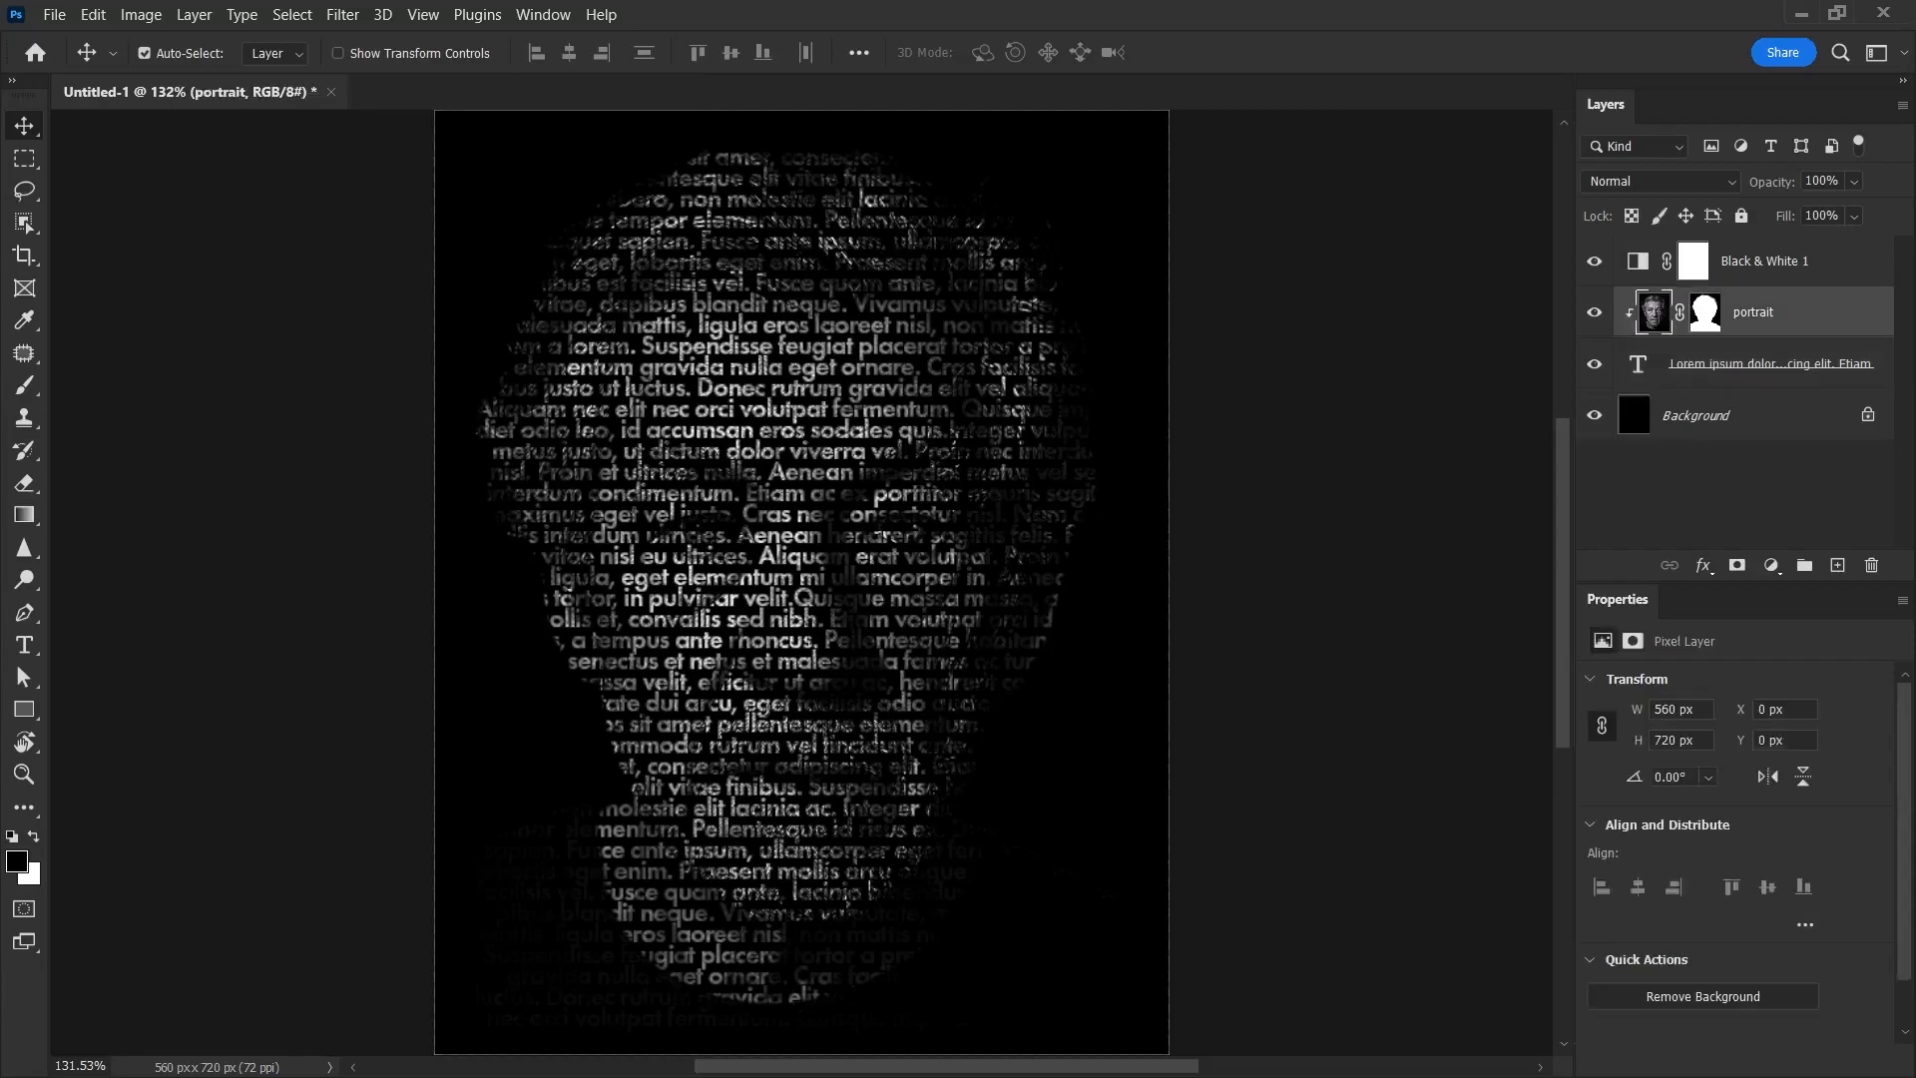
{"action": "key", "text": "ctrl"}
{"action": "key", "text": "ctrl+j"}
{"action": "key", "text": "ctrl+bracketright"}
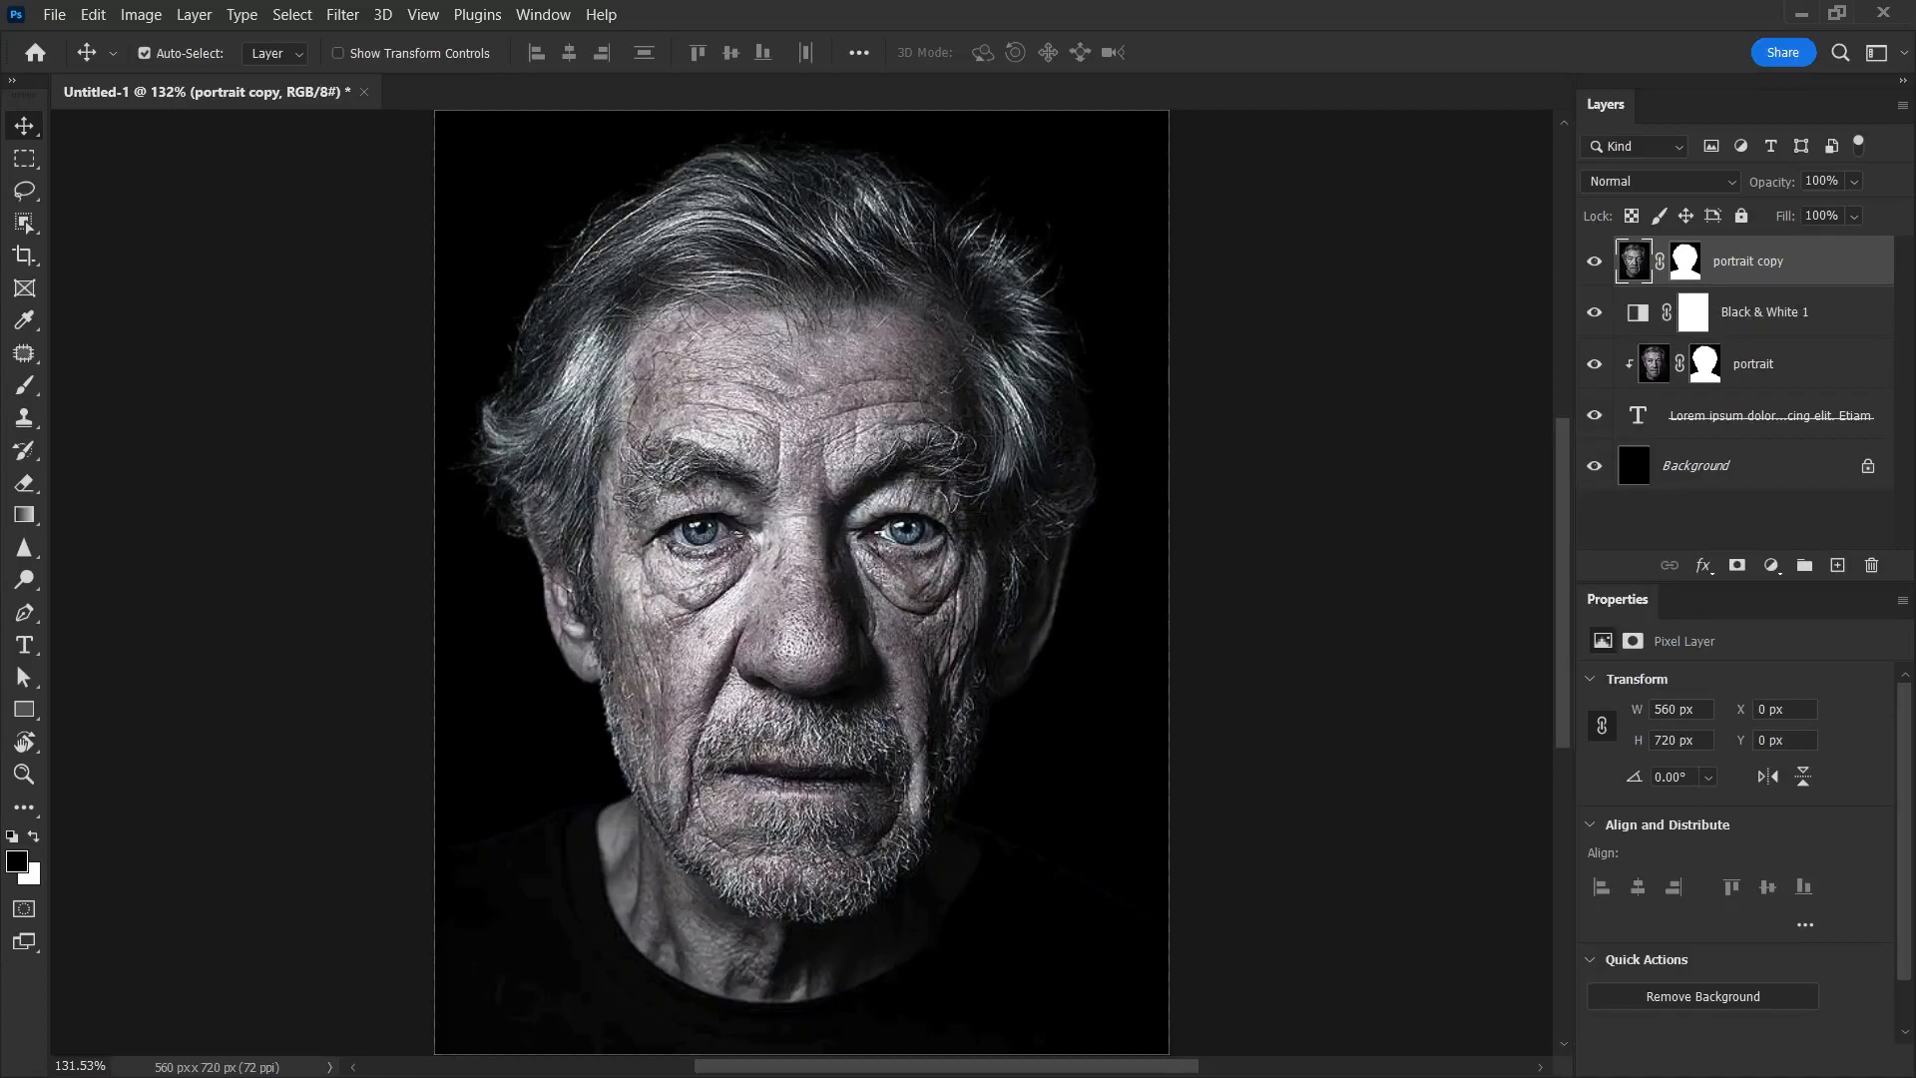
Delete the layer mask from the portrait copy layer
{"action": "left_click", "coordinate": [1685, 262]}
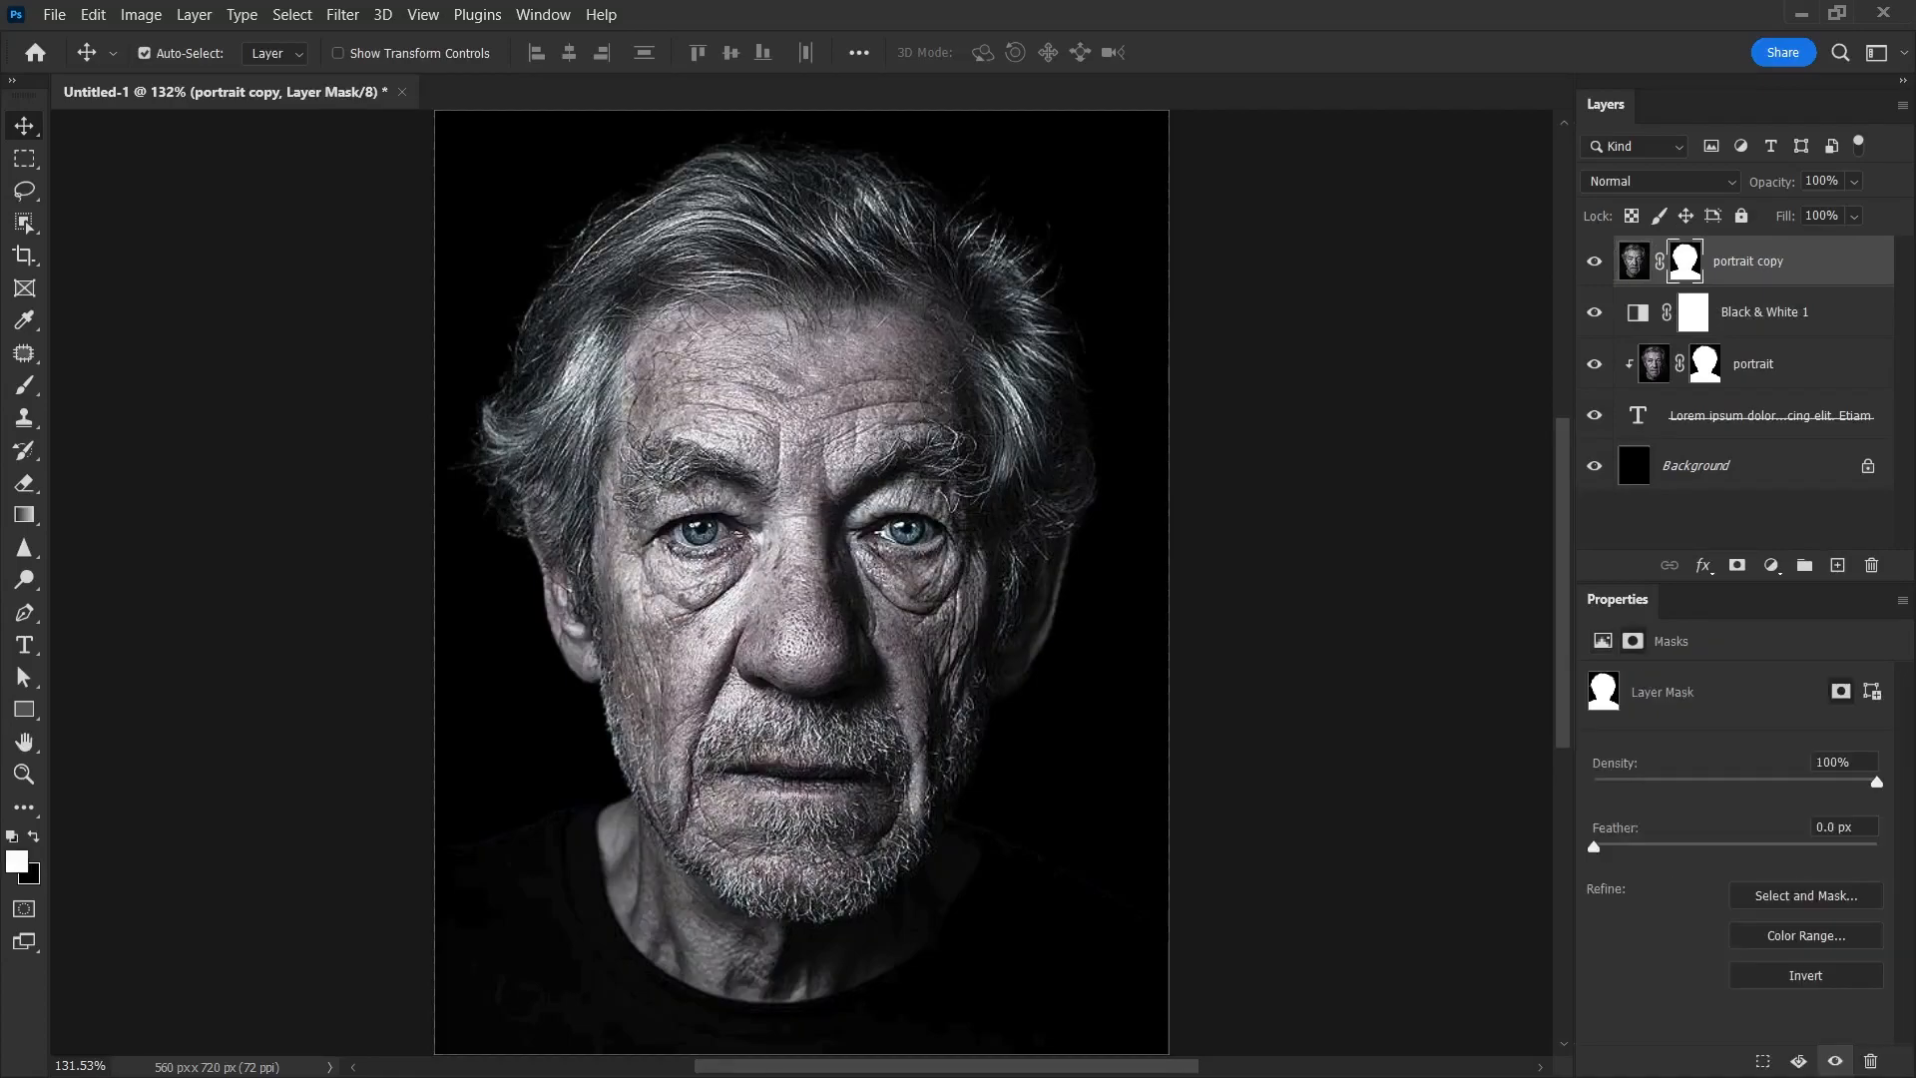
{"action": "right_click", "coordinate": [1681, 262]}
{"action": "left_click", "coordinate": [1736, 314]}
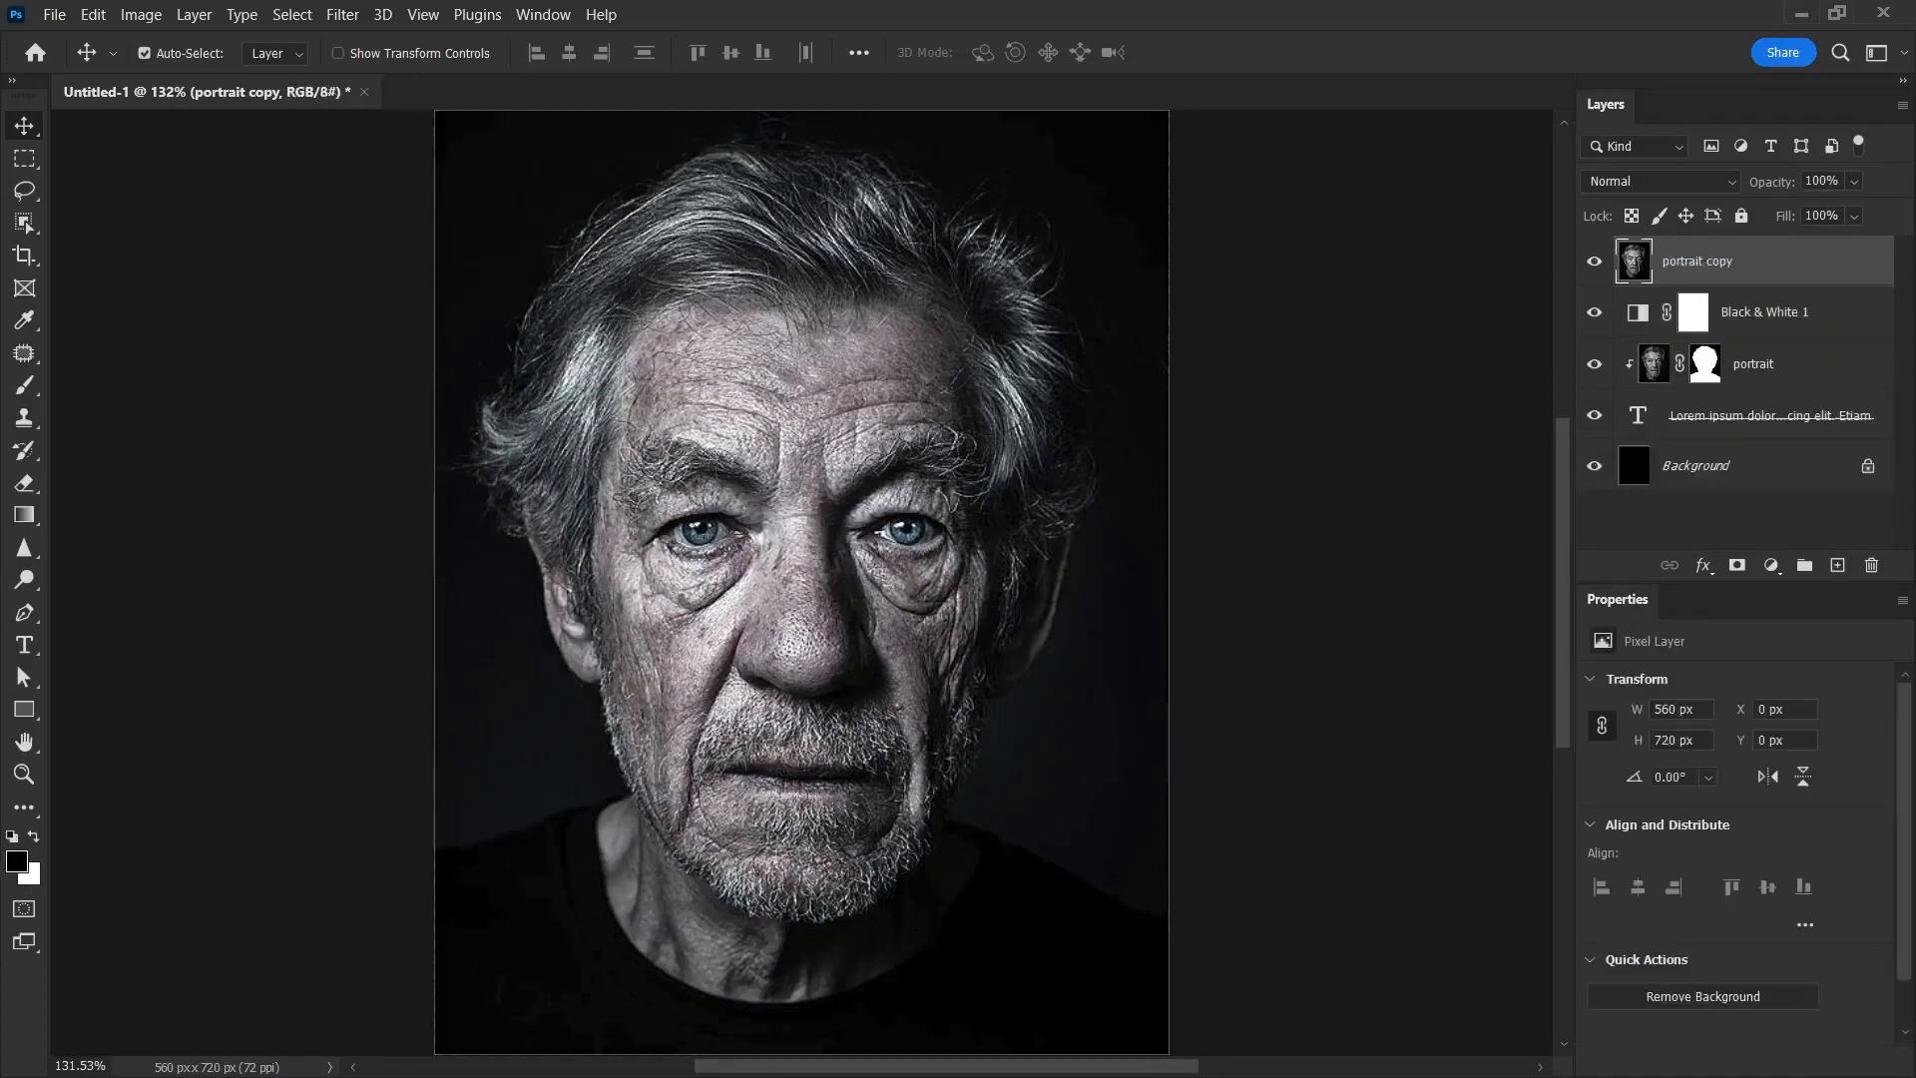
Apply a Gaussian Blur with a 4.5-pixel radius to the portrait copy layer
{"action": "left_click", "coordinate": [342, 14]}
{"action": "mouse_move", "coordinate": [385, 323]}
{"action": "left_click", "coordinate": [688, 412]}
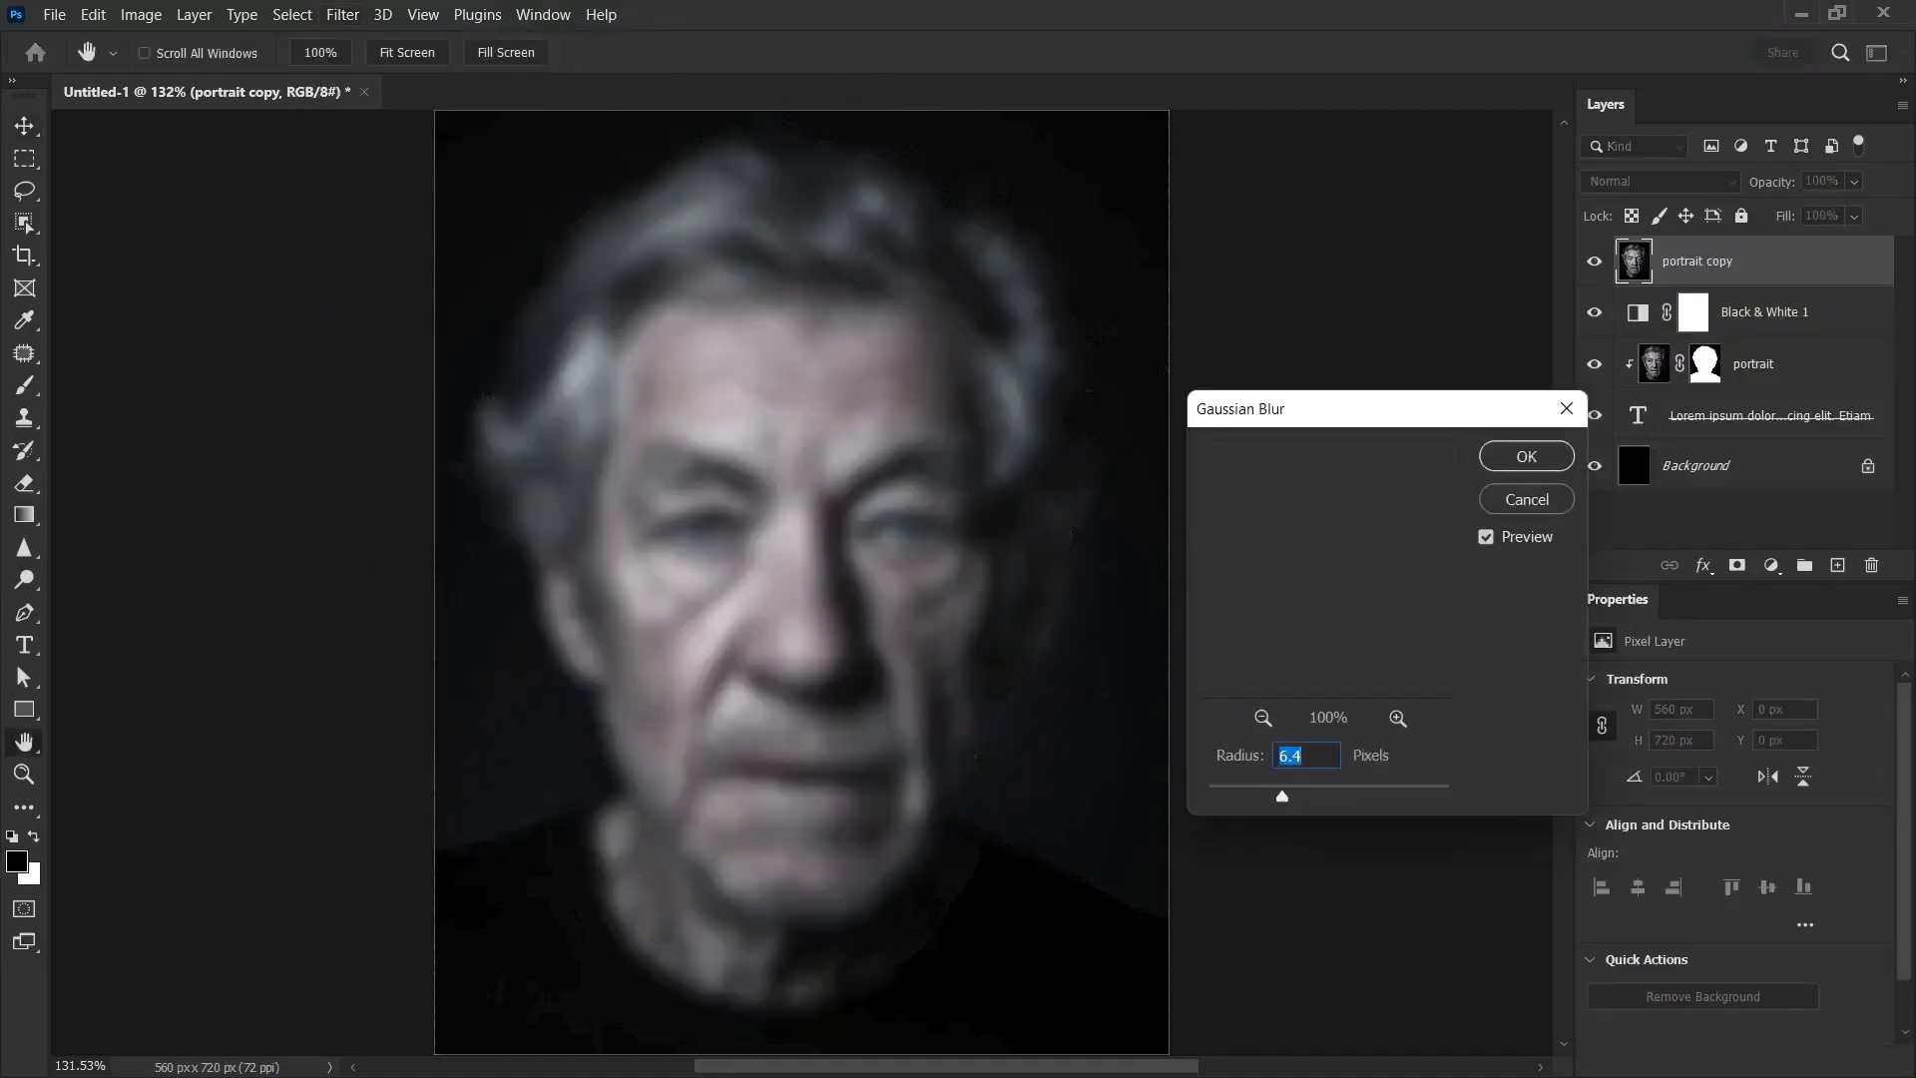
{"action": "left_click_drag", "start_coordinate": [1282, 796], "coordinate": [1267, 796]}
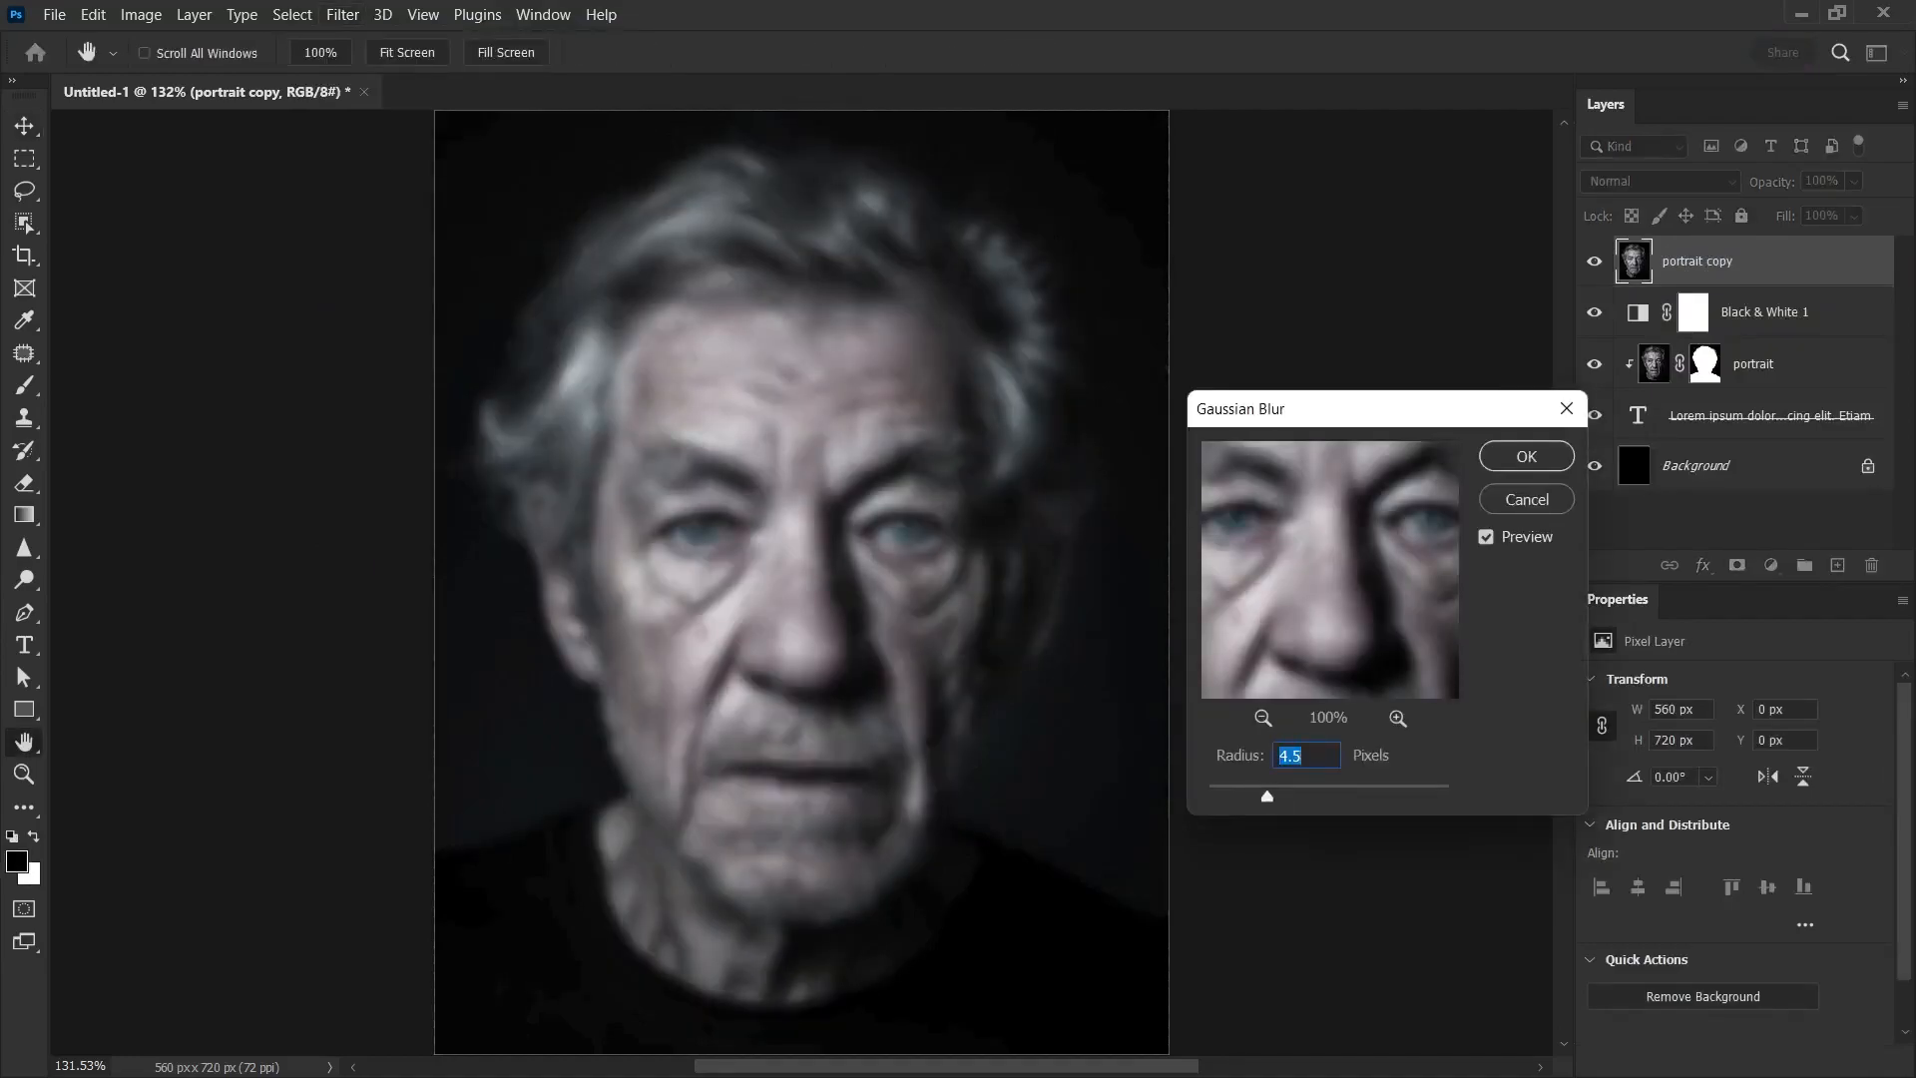
{"action": "left_click", "coordinate": [1527, 456]}
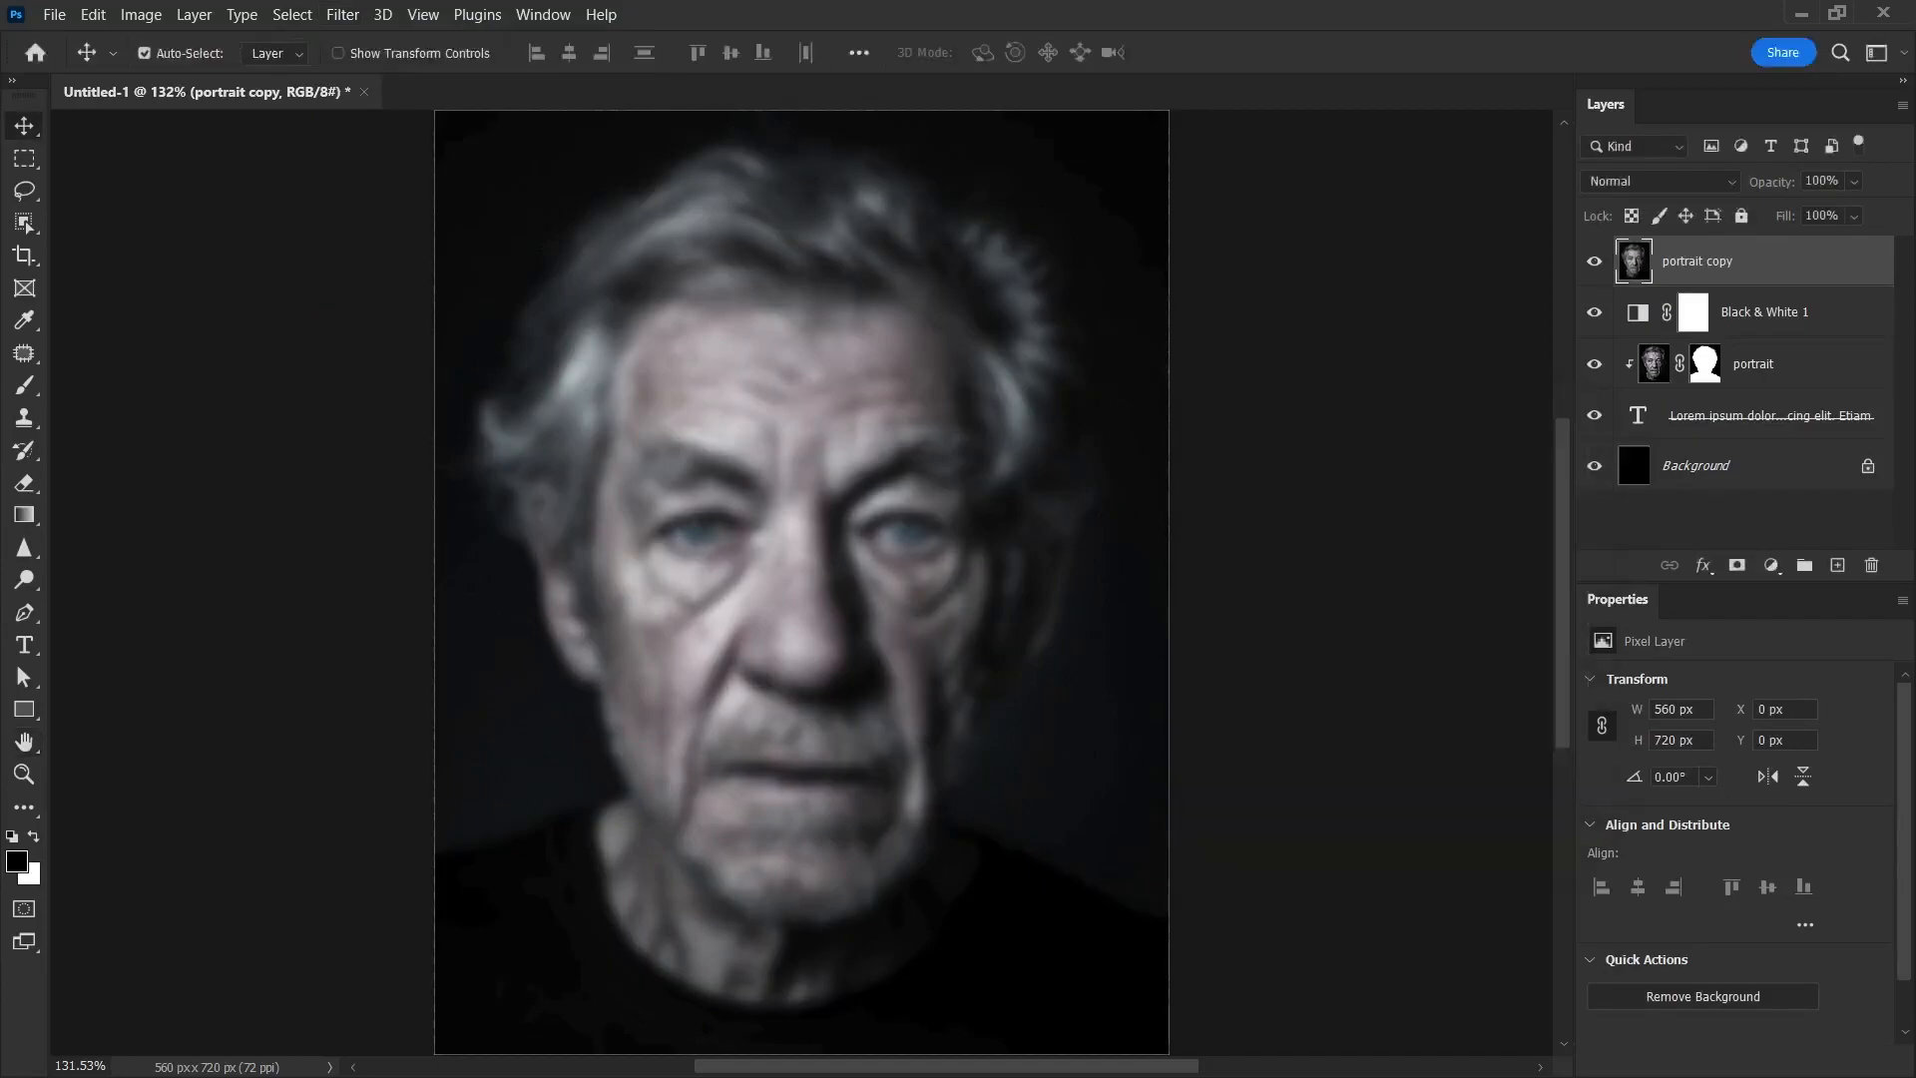
Save the document as displacement.psd in the ps-text-portrait folder and delete the blurred portrait copy layer
{"action": "left_click", "coordinate": [54, 14]}
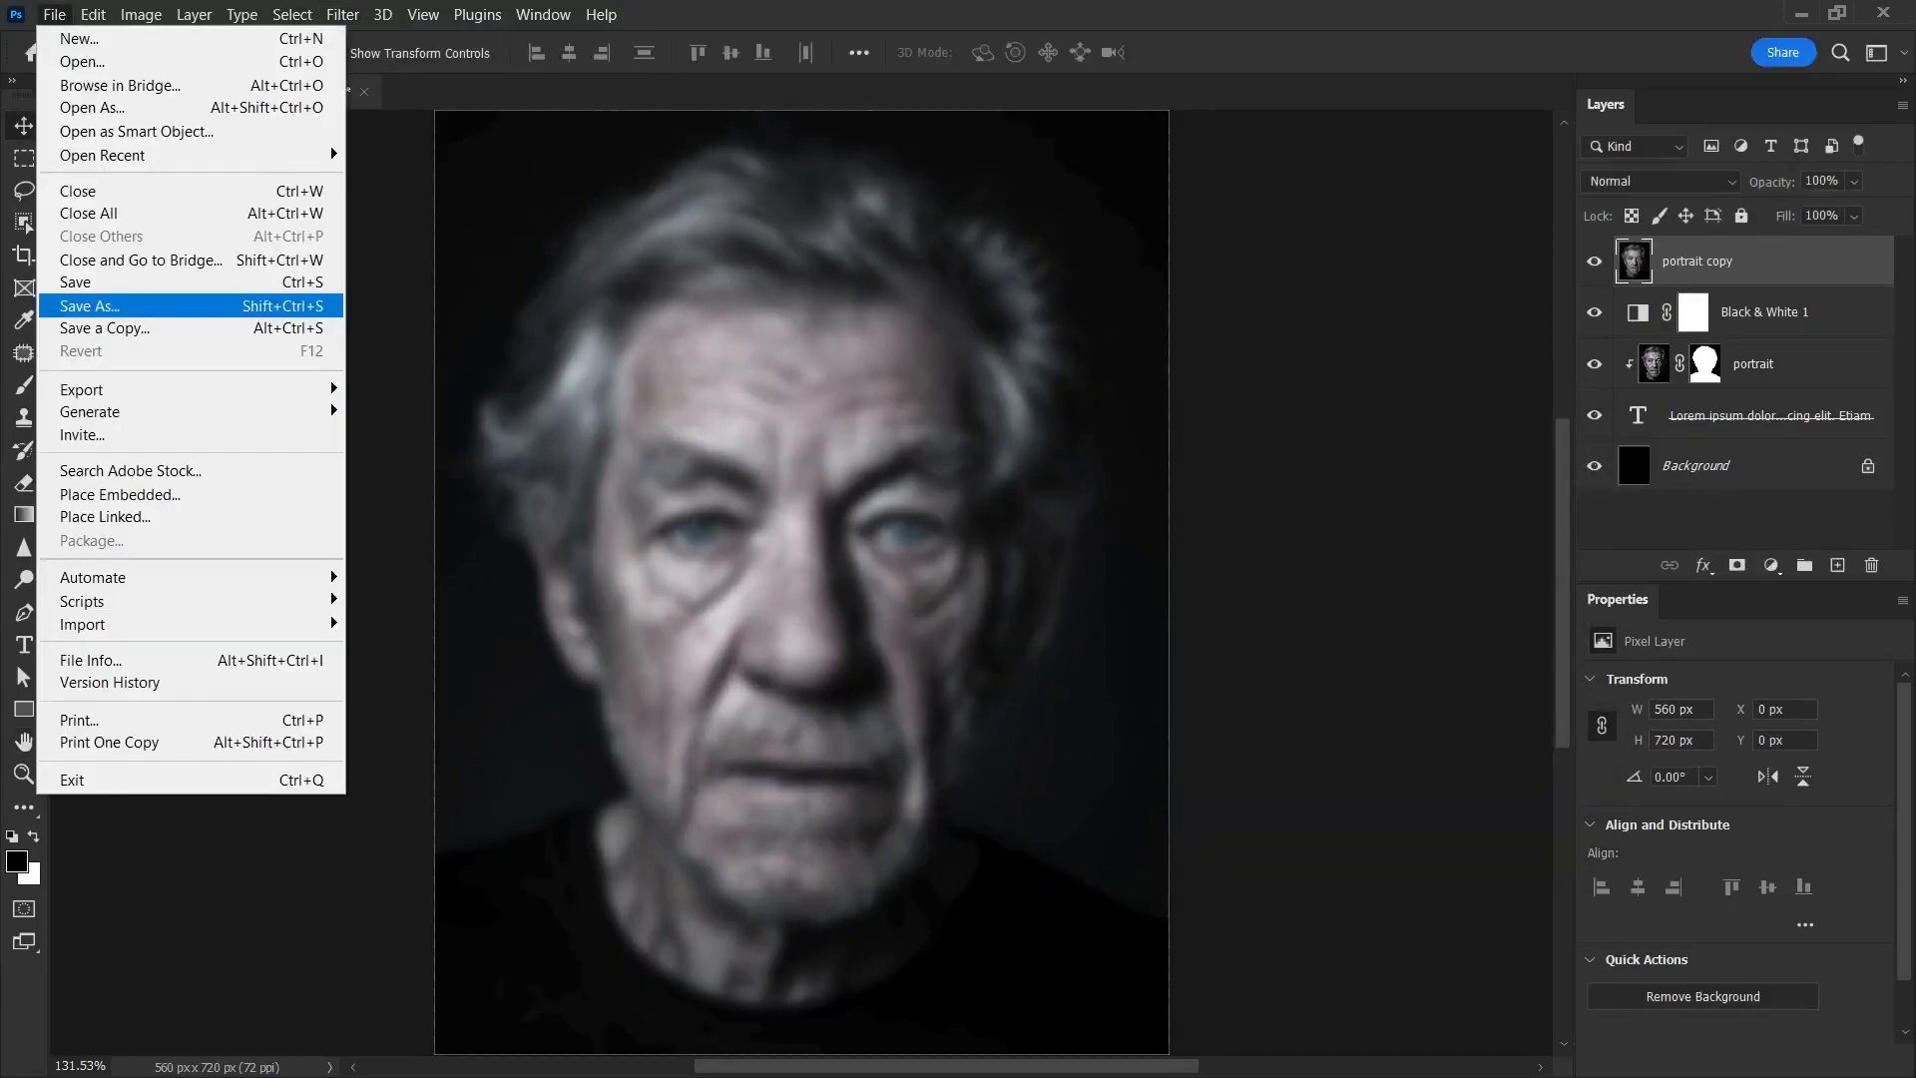
{"action": "left_click", "coordinate": [90, 305]}
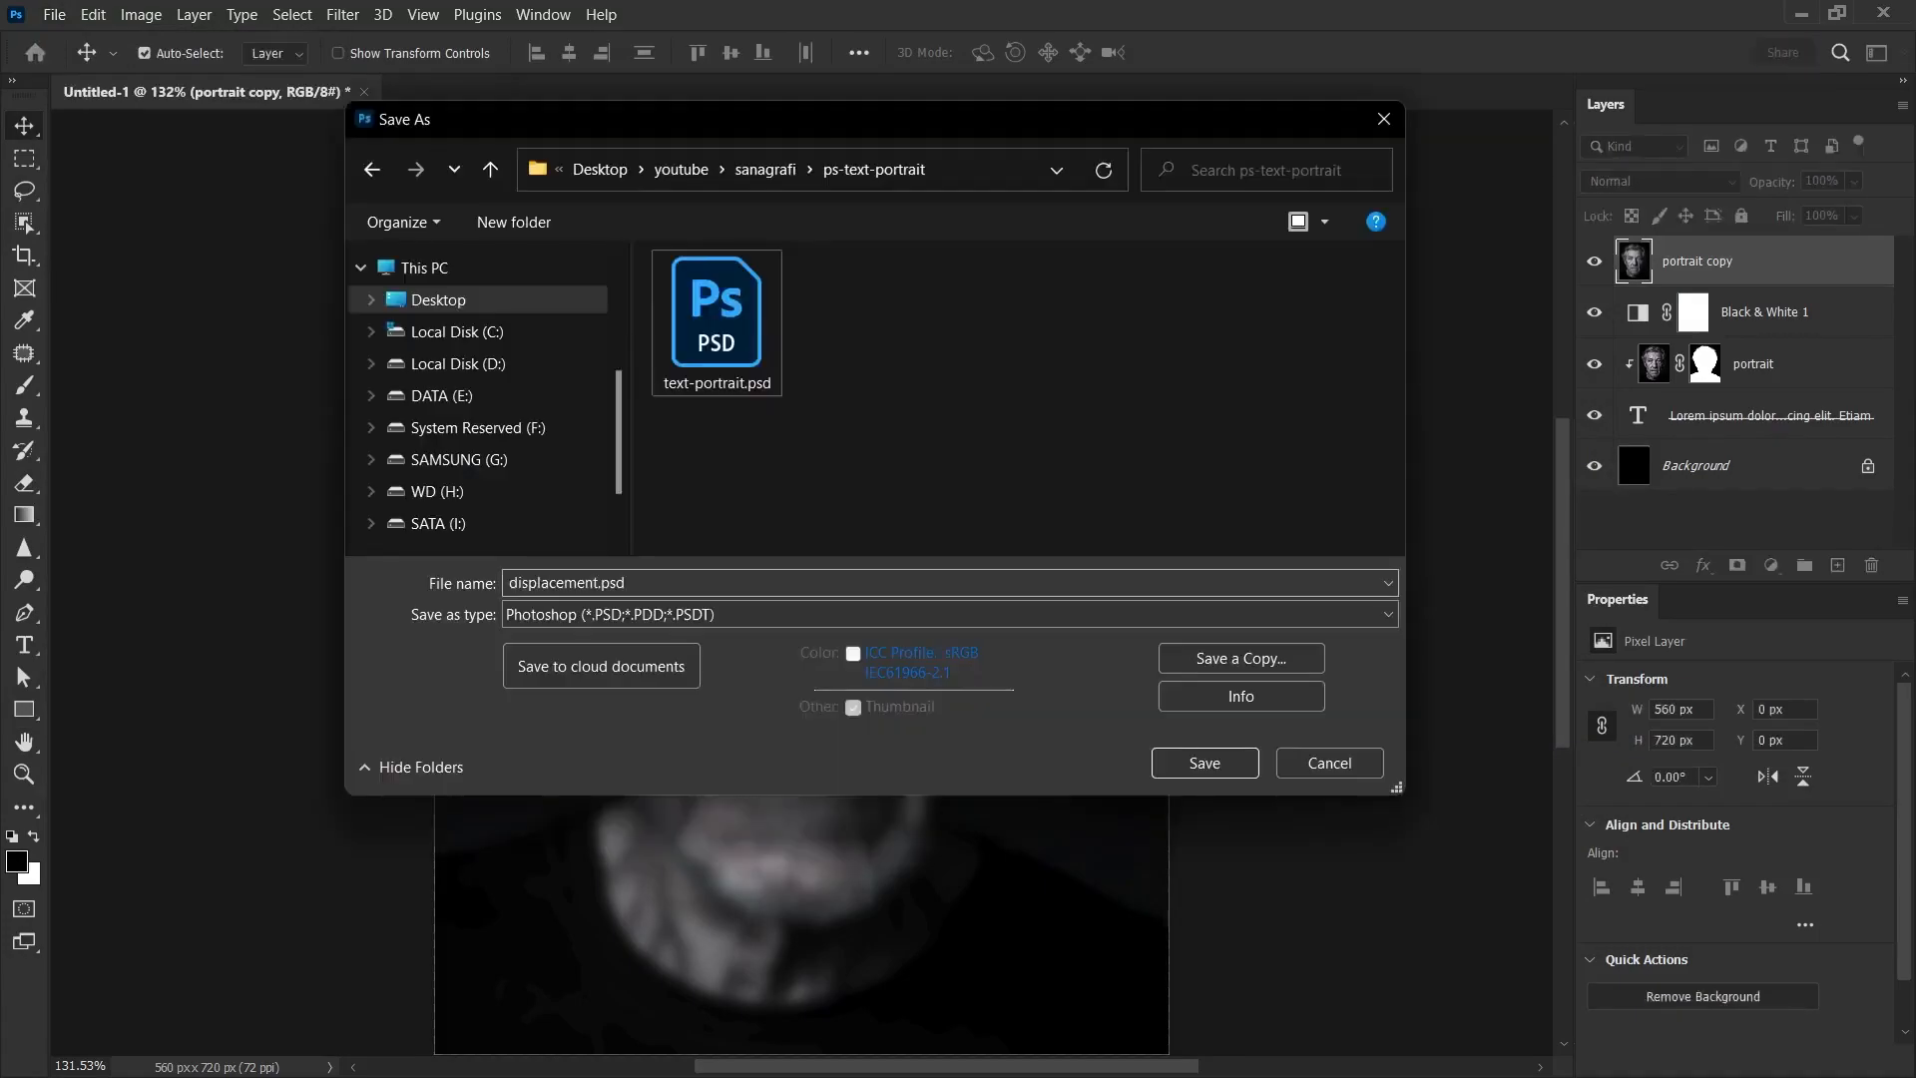
{"action": "left_click", "coordinate": [575, 583]}
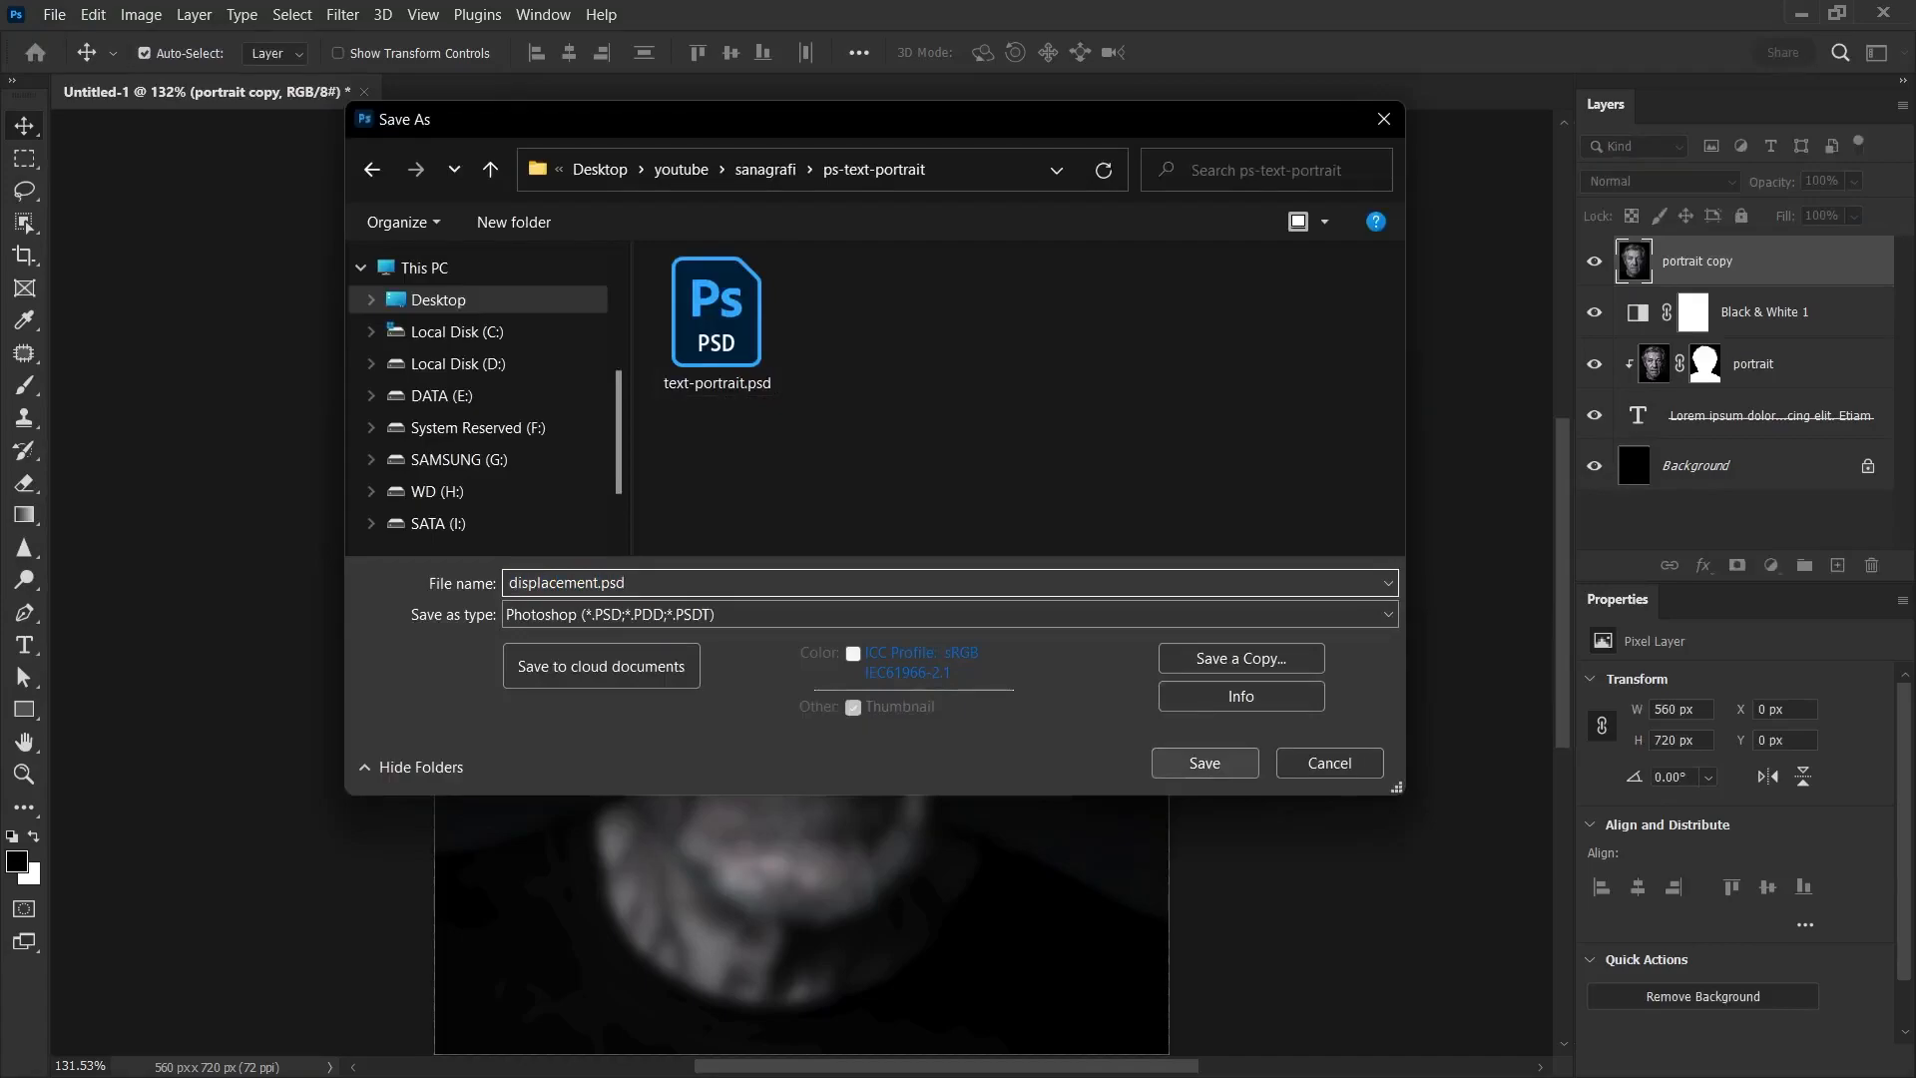
{"action": "key", "text": "Return"}
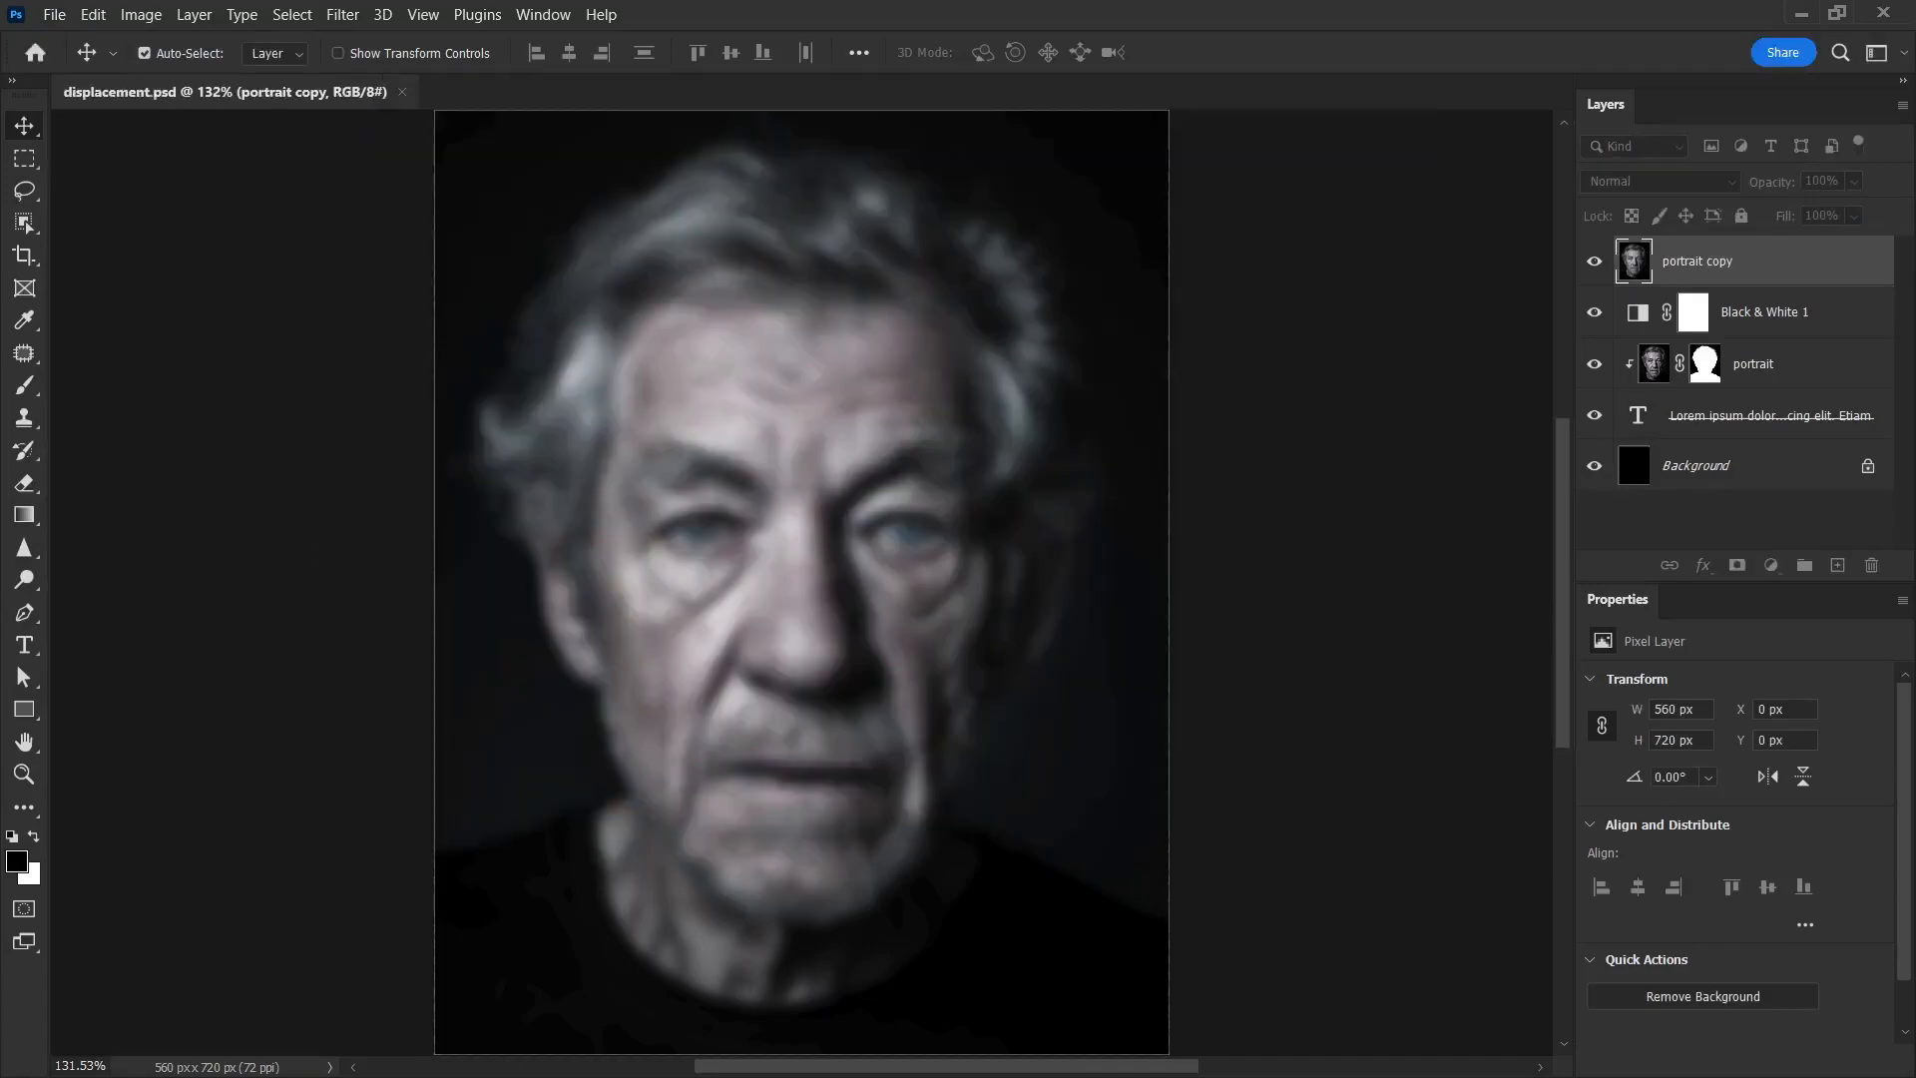
{"action": "left_click_drag", "start_coordinate": [1696, 261], "coordinate": [1871, 565]}
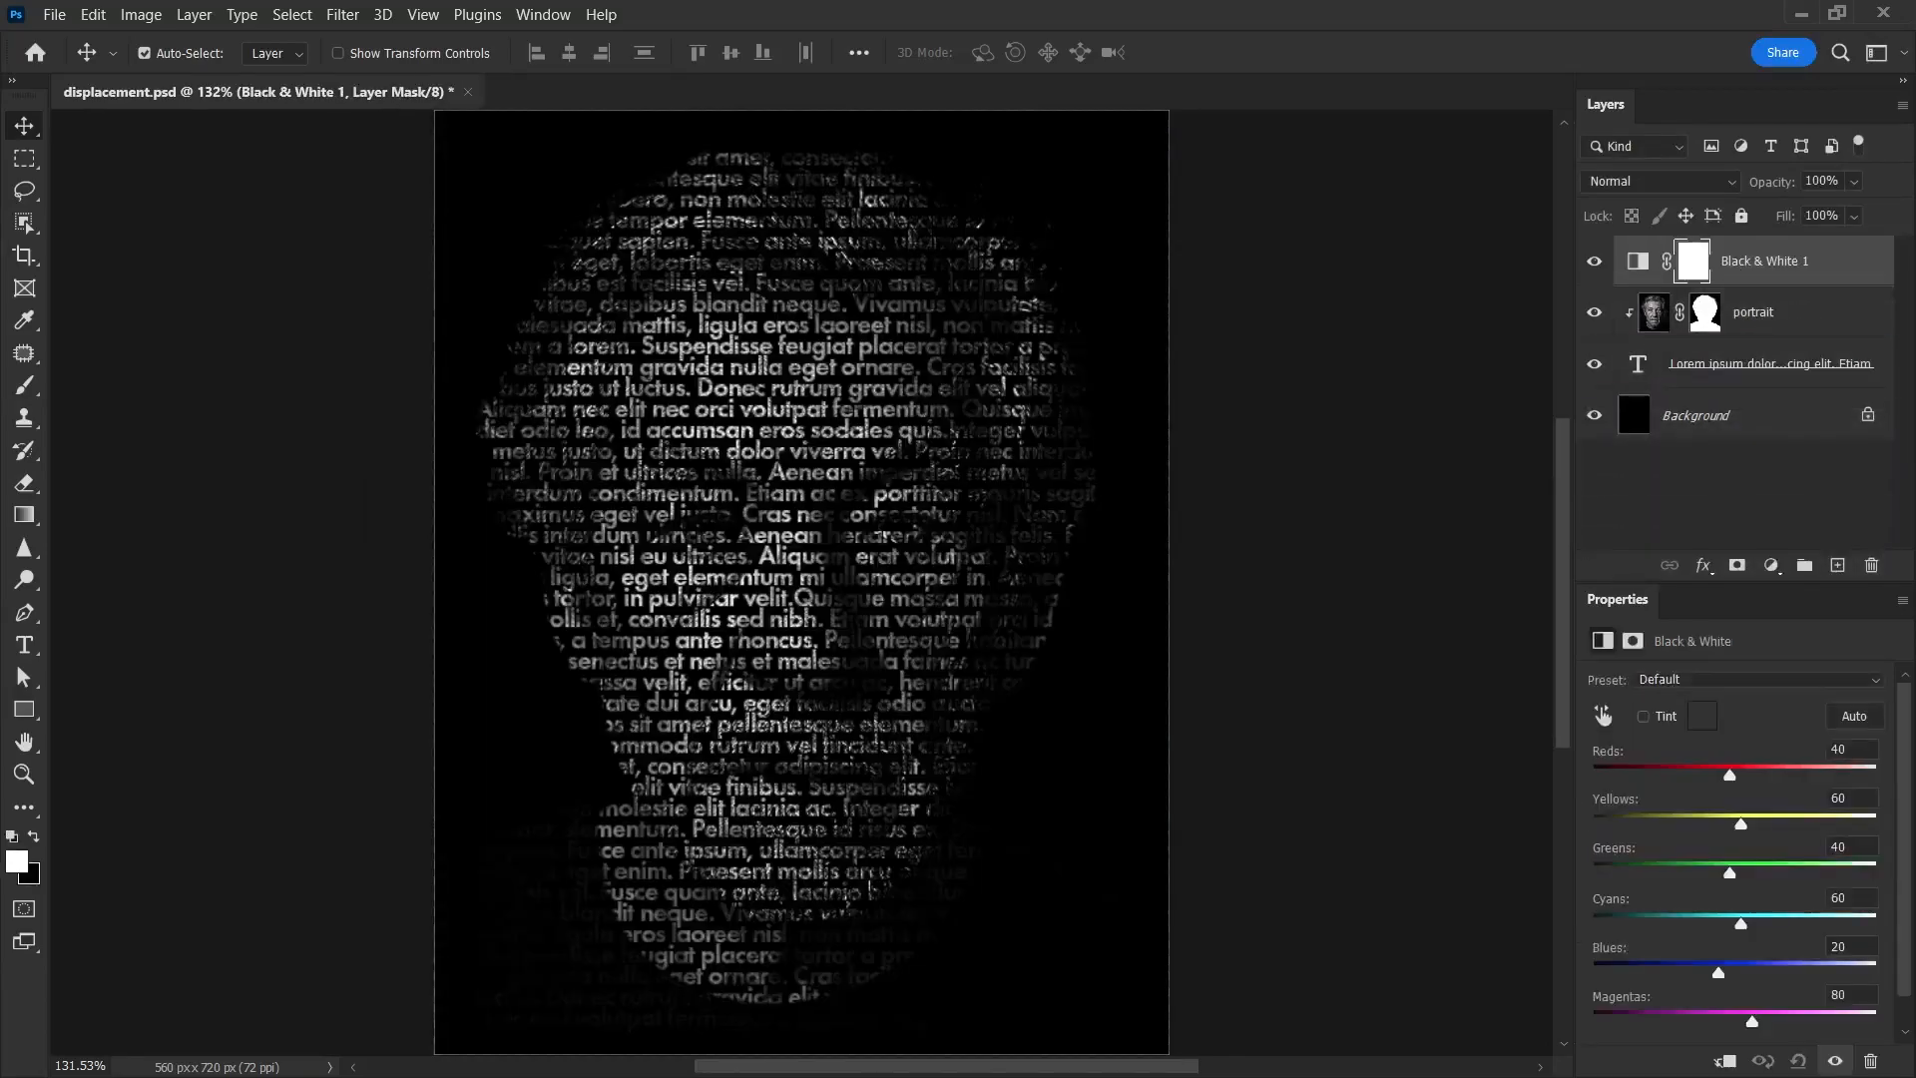
Convert the Lorem ipsum text layer to a smart object and apply Displace at scale 10 horizontally and vertically, using displacement.psd as the map
{"action": "left_click", "coordinate": [1771, 364]}
{"action": "left_click", "coordinate": [342, 13]}
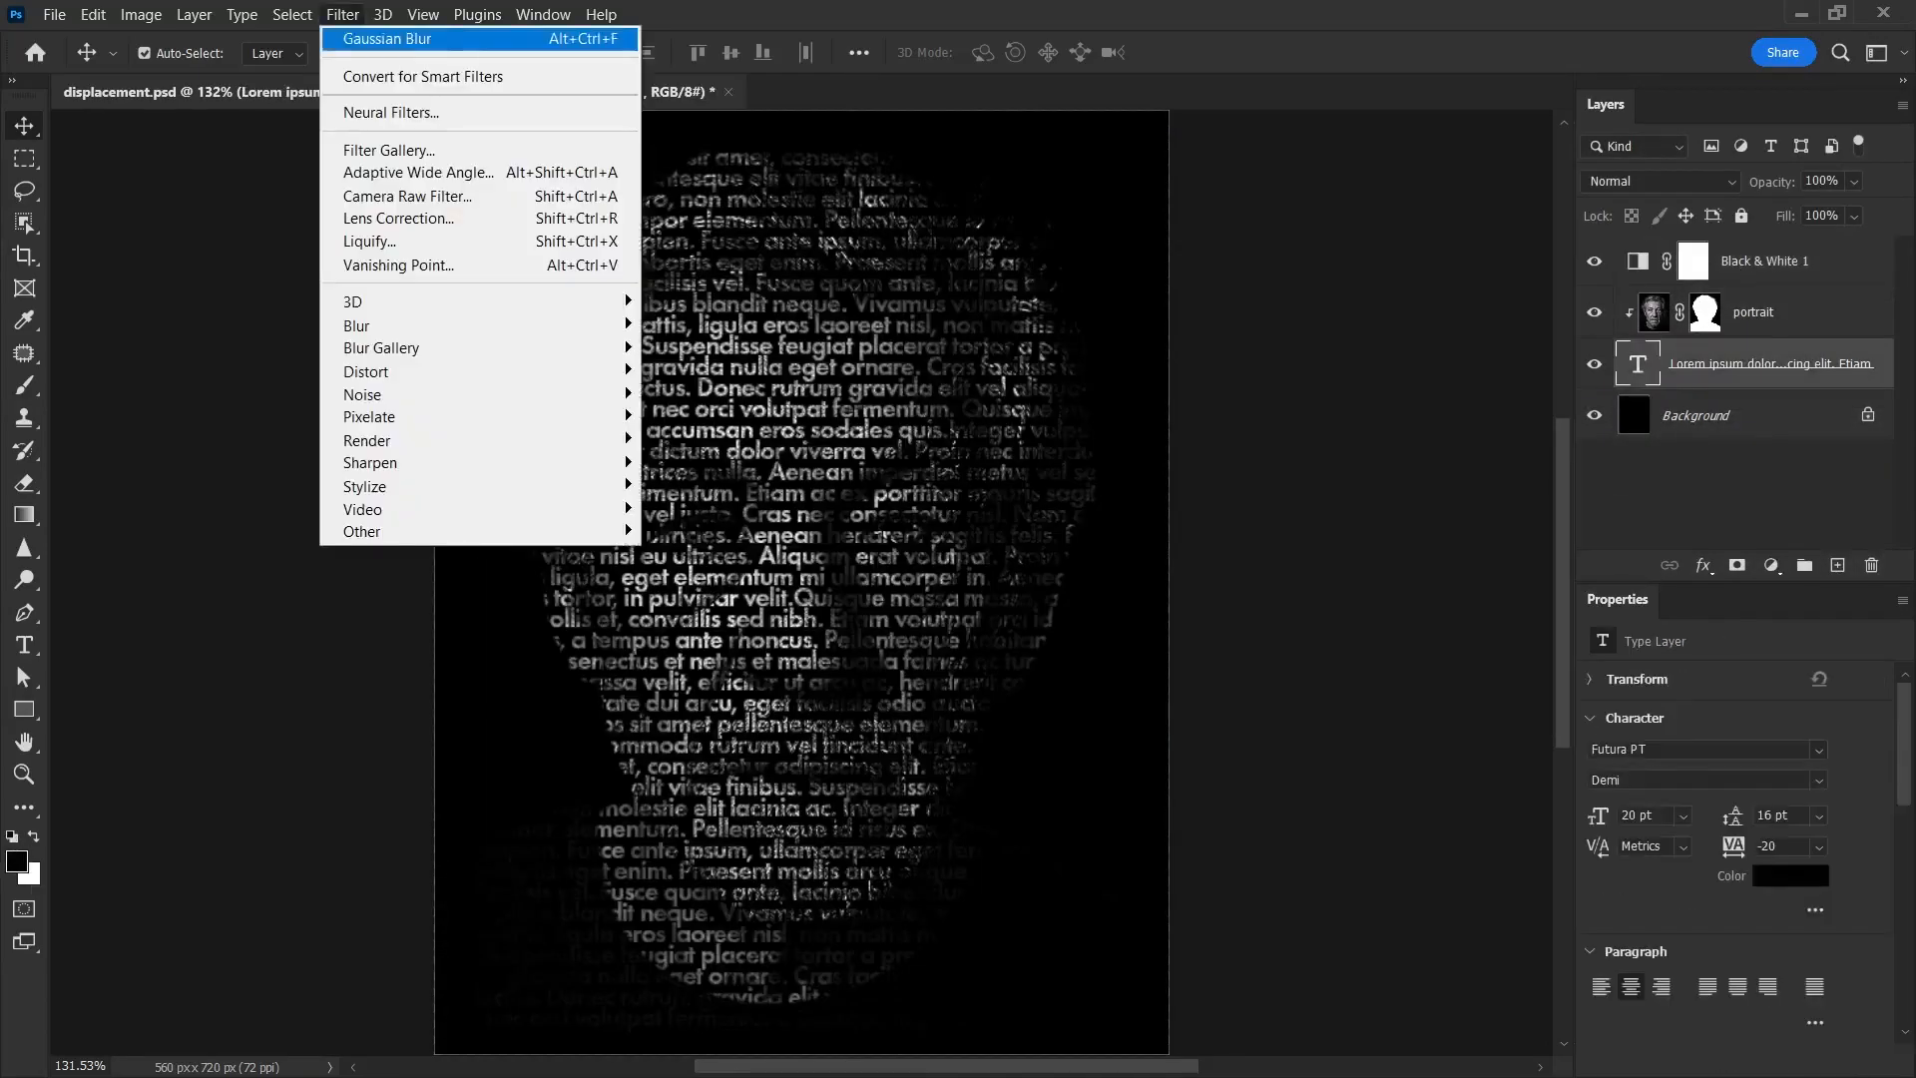
{"action": "mouse_move", "coordinate": [365, 372]}
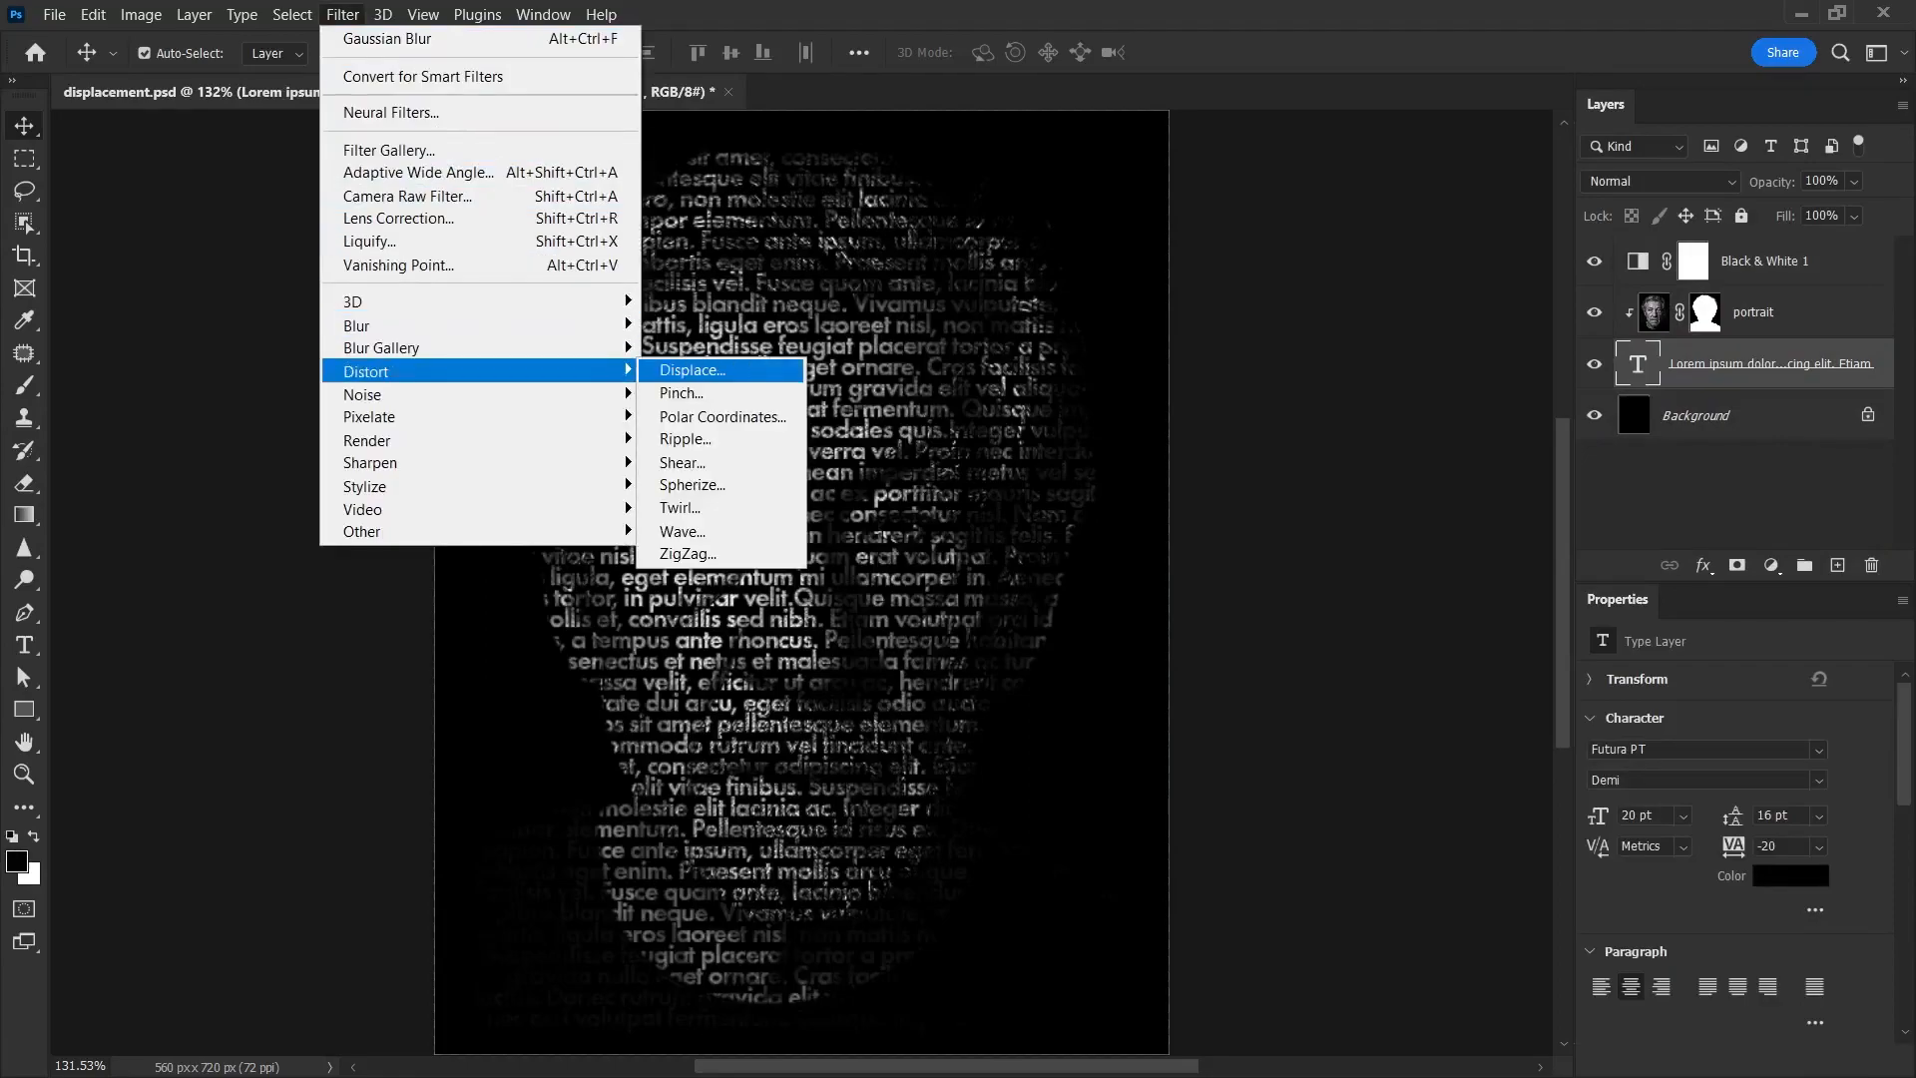
{"action": "left_click", "coordinate": [698, 370]}
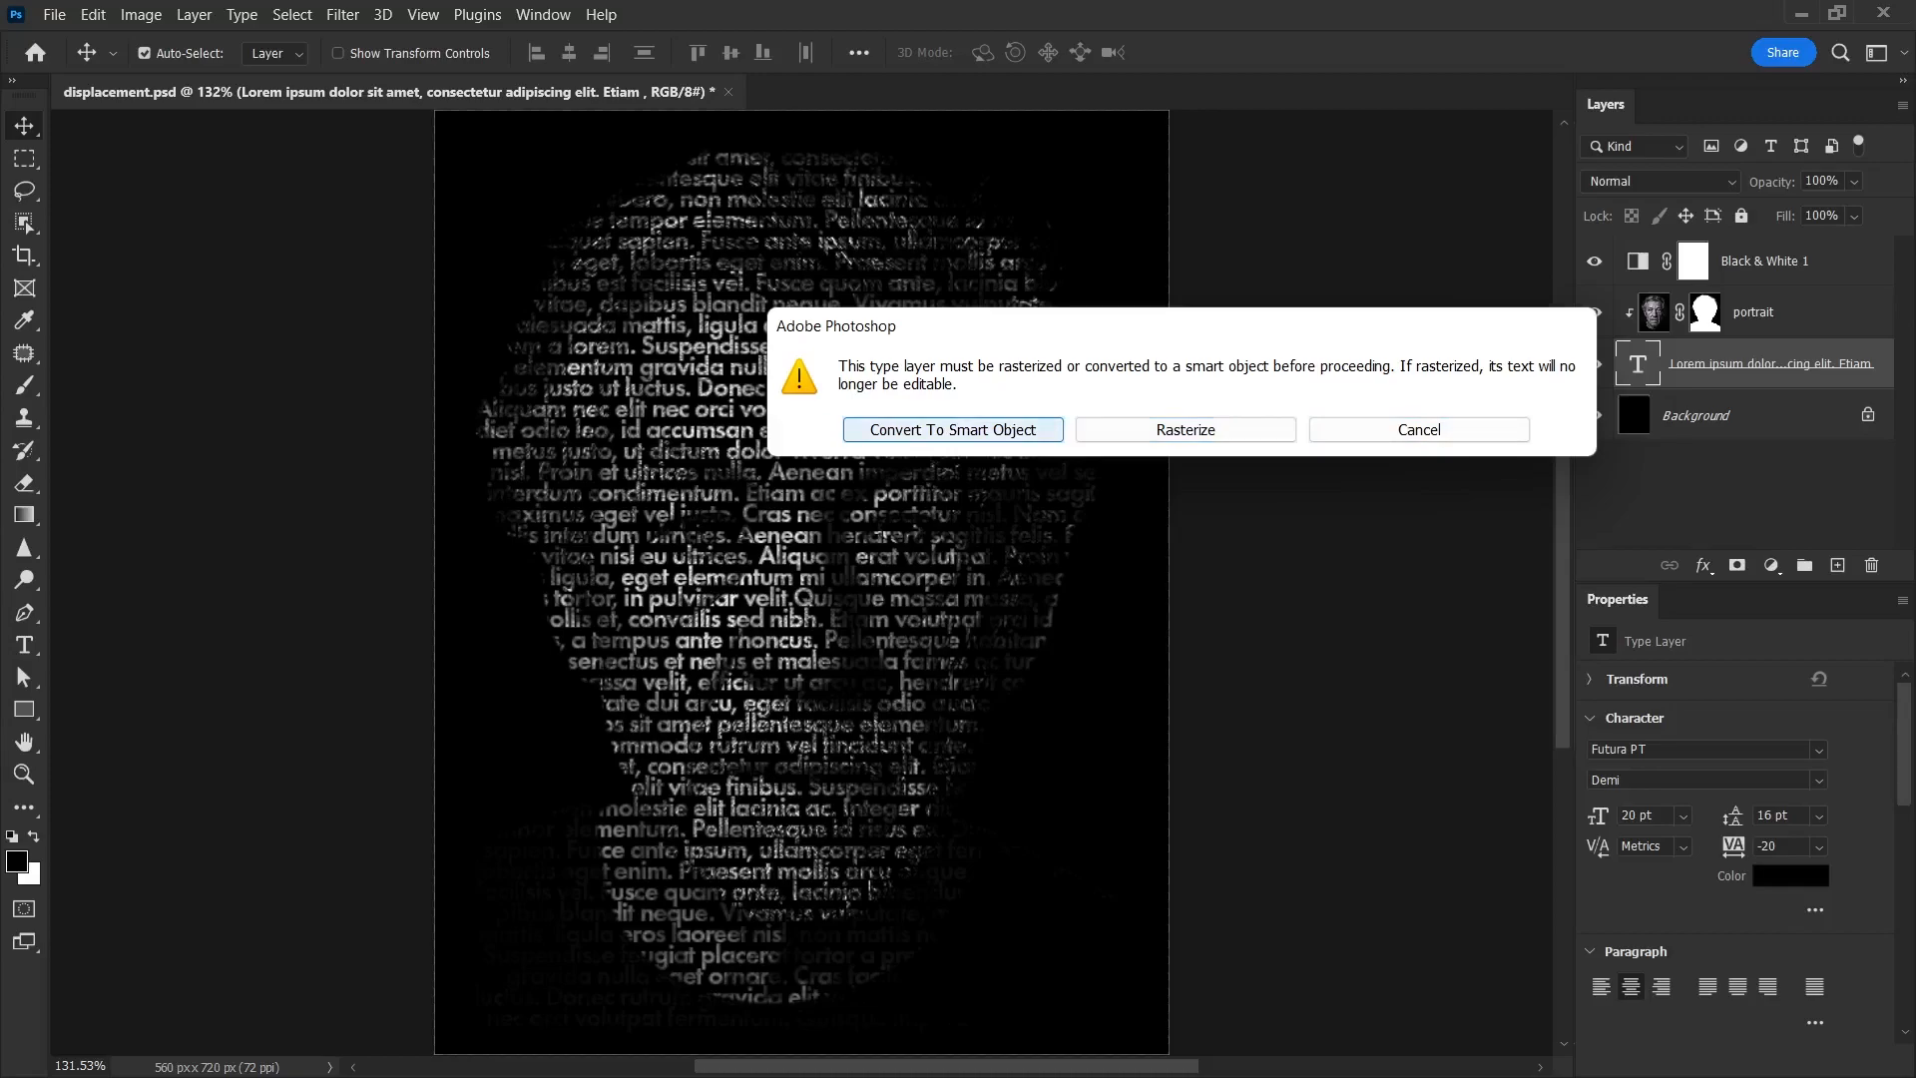
{"action": "key", "text": "Return"}
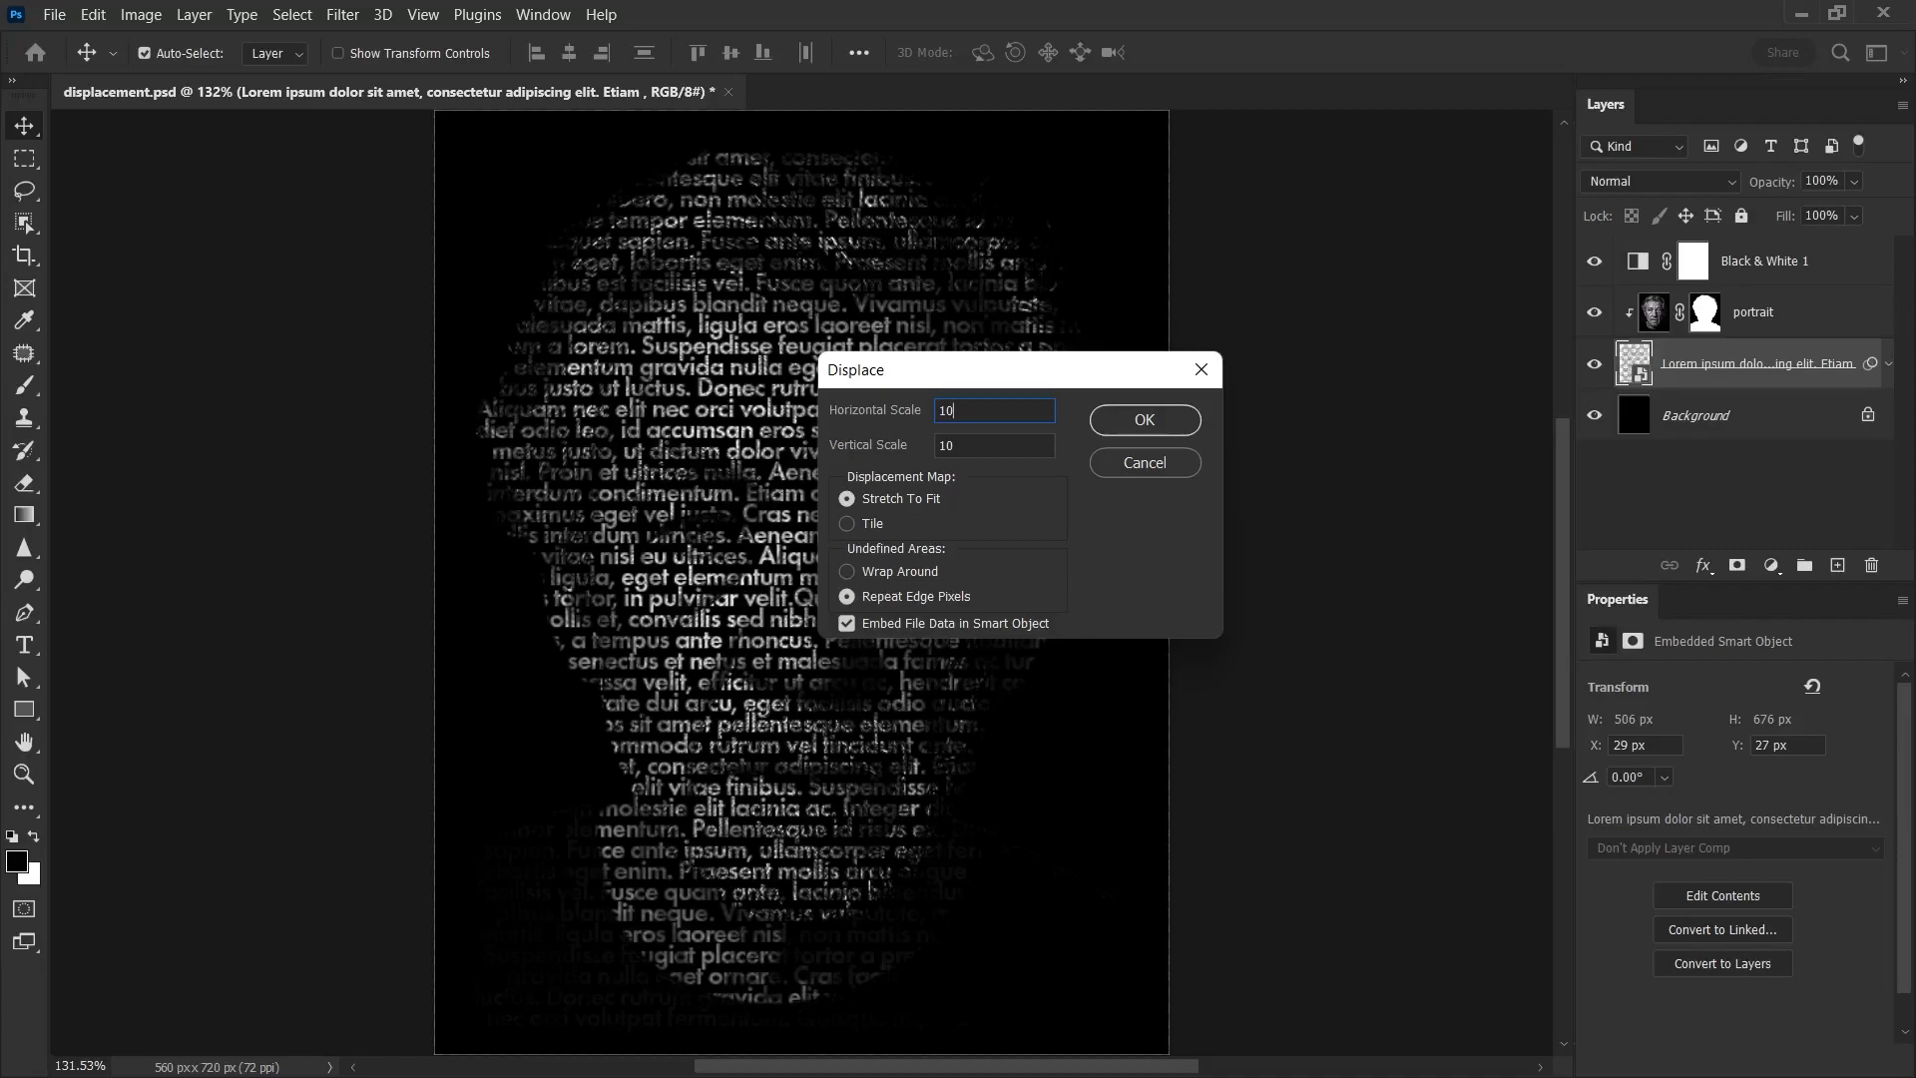
{"action": "key", "text": "Return"}
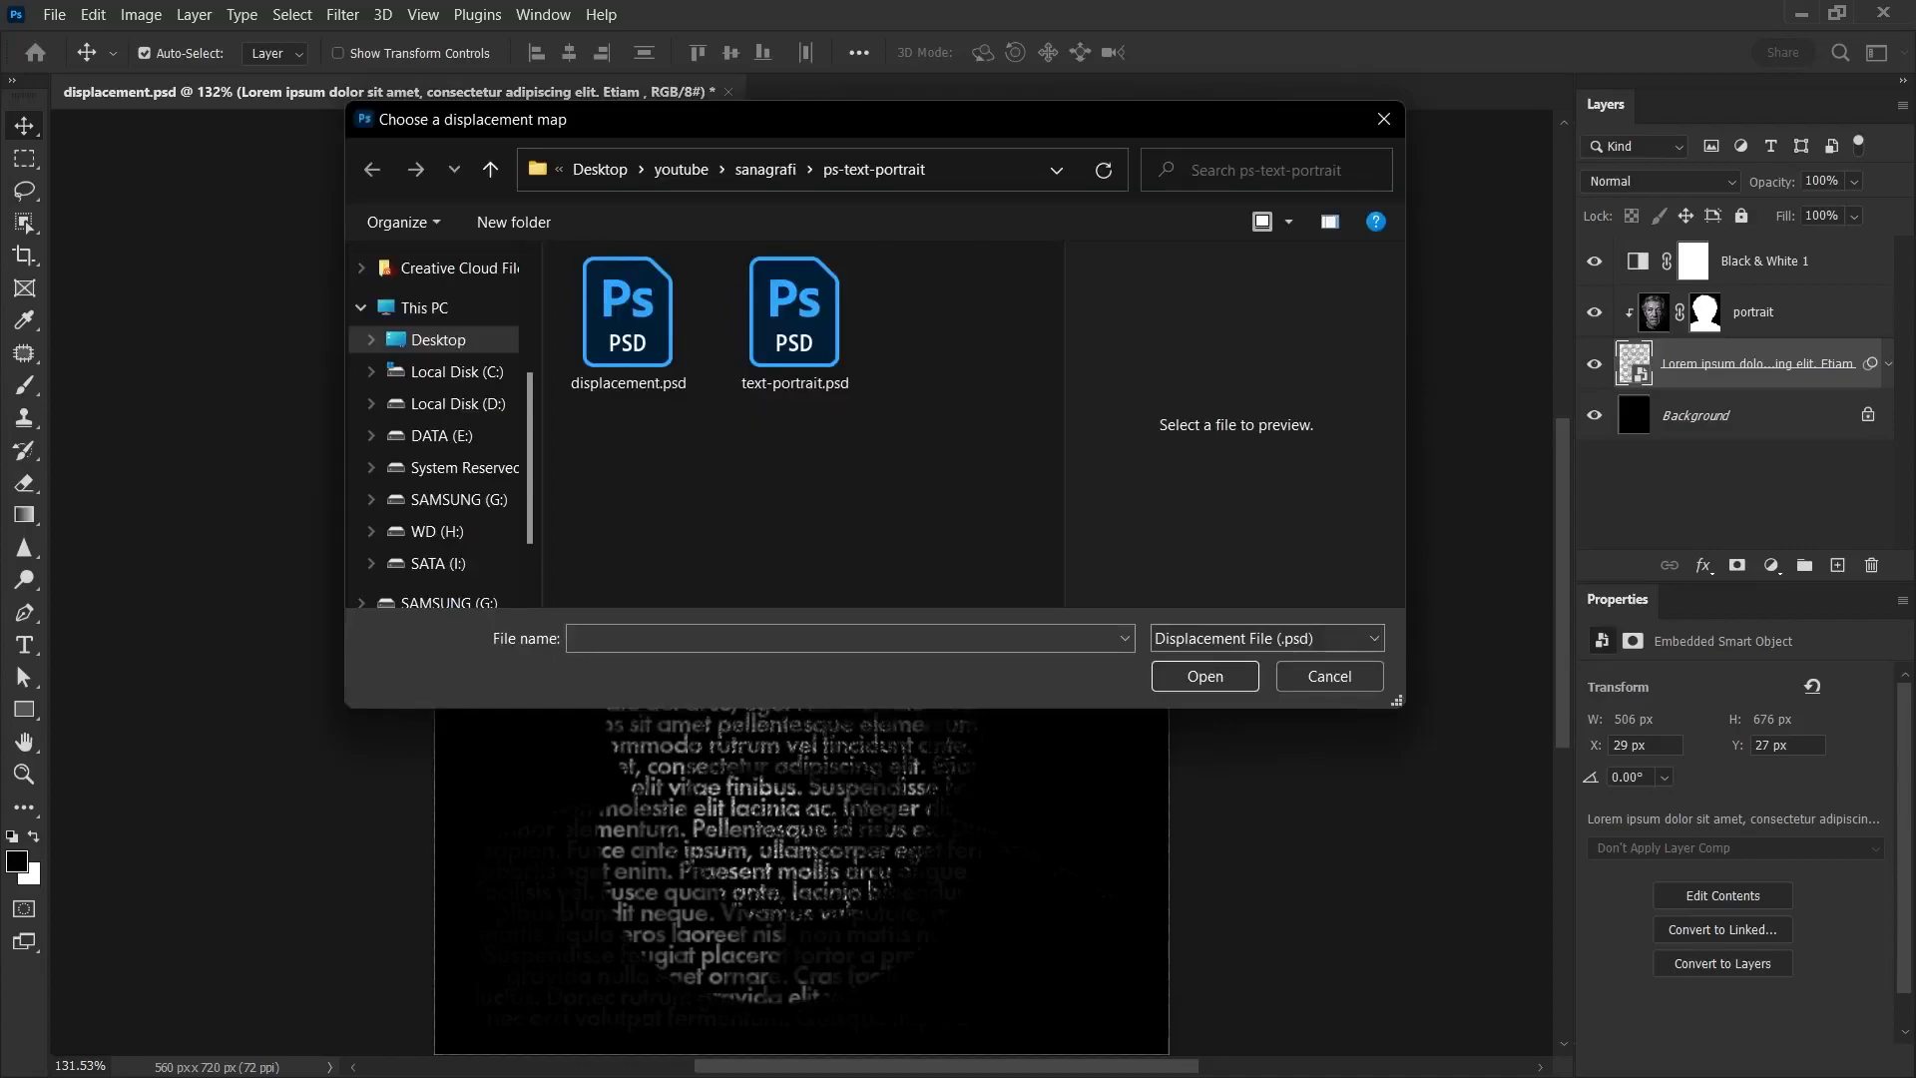
{"action": "left_click", "coordinate": [627, 324]}
{"action": "key", "text": "Return"}
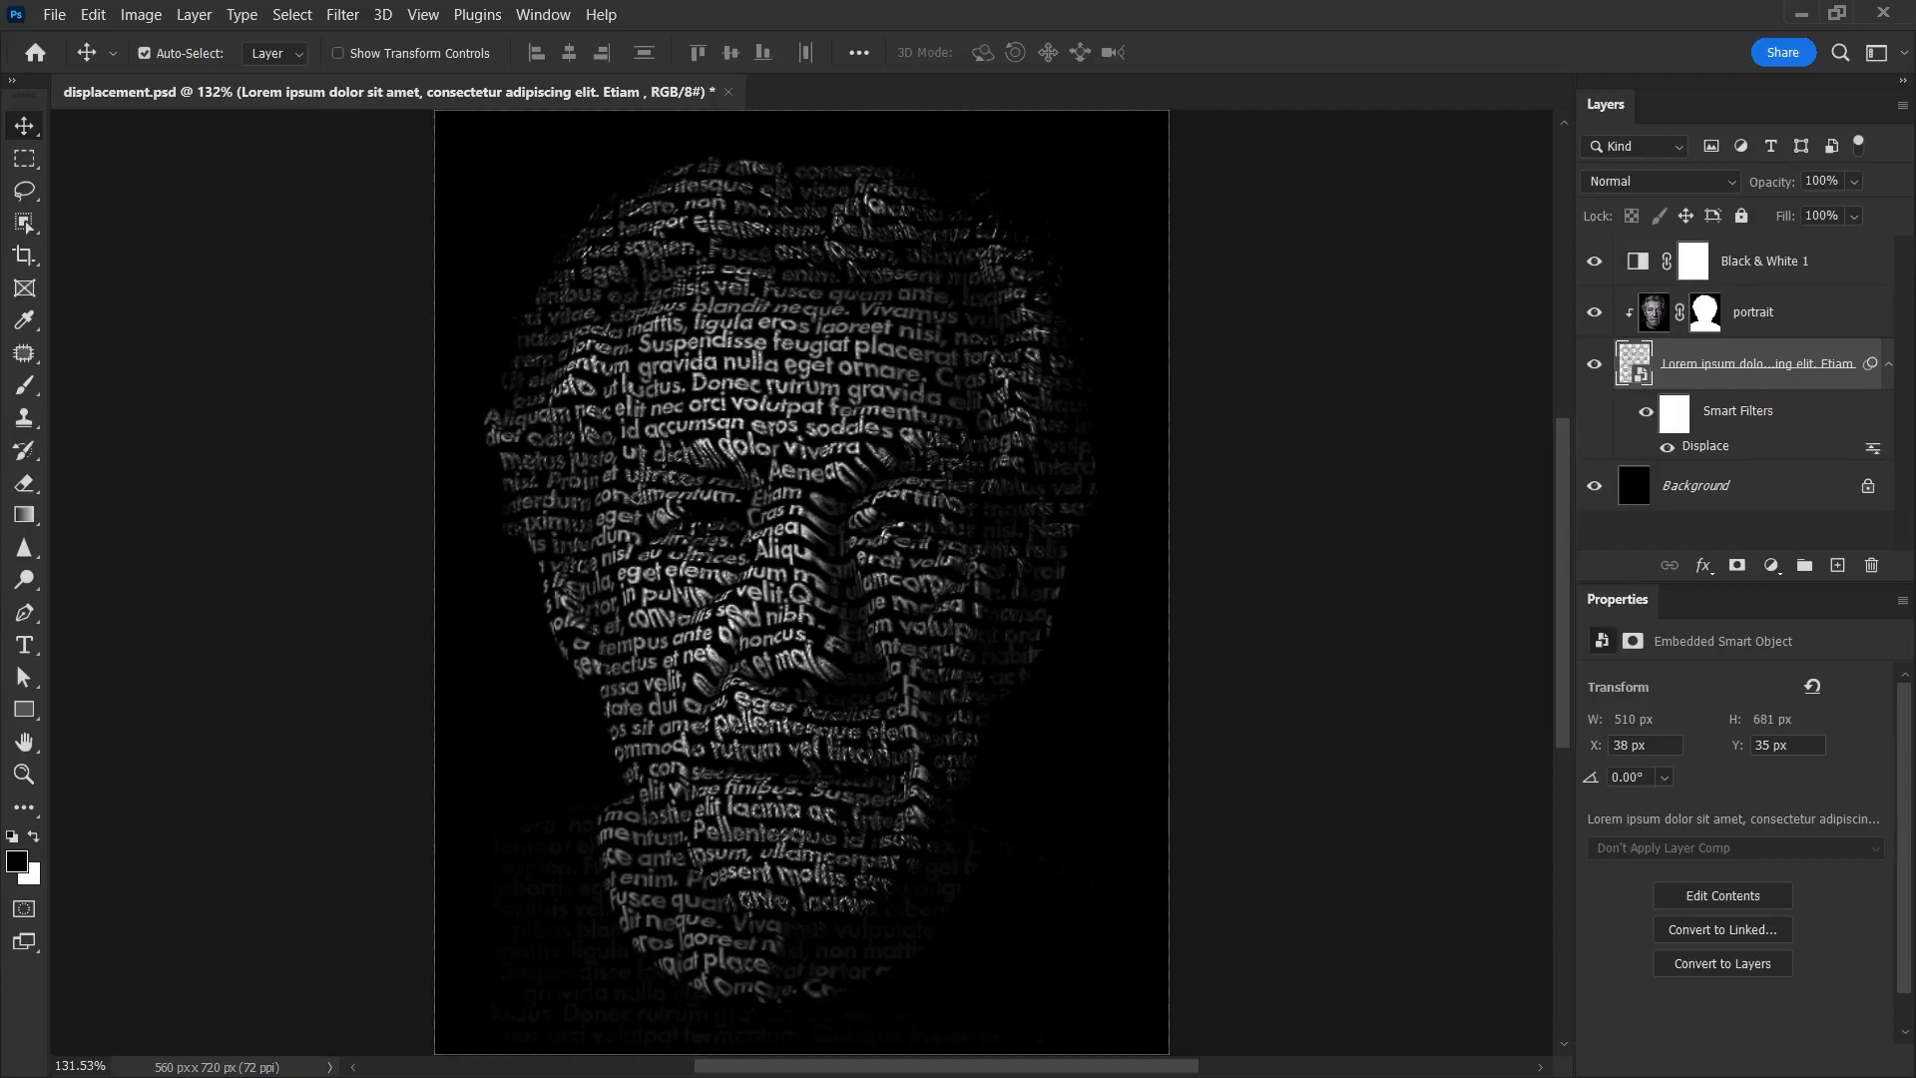
Add a Brightness/Contrast adjustment layer above Black & White 1 and set its brightness to 67
{"action": "left_click", "coordinate": [1693, 260]}
{"action": "left_click", "coordinate": [1771, 565]}
{"action": "left_click", "coordinate": [1766, 672]}
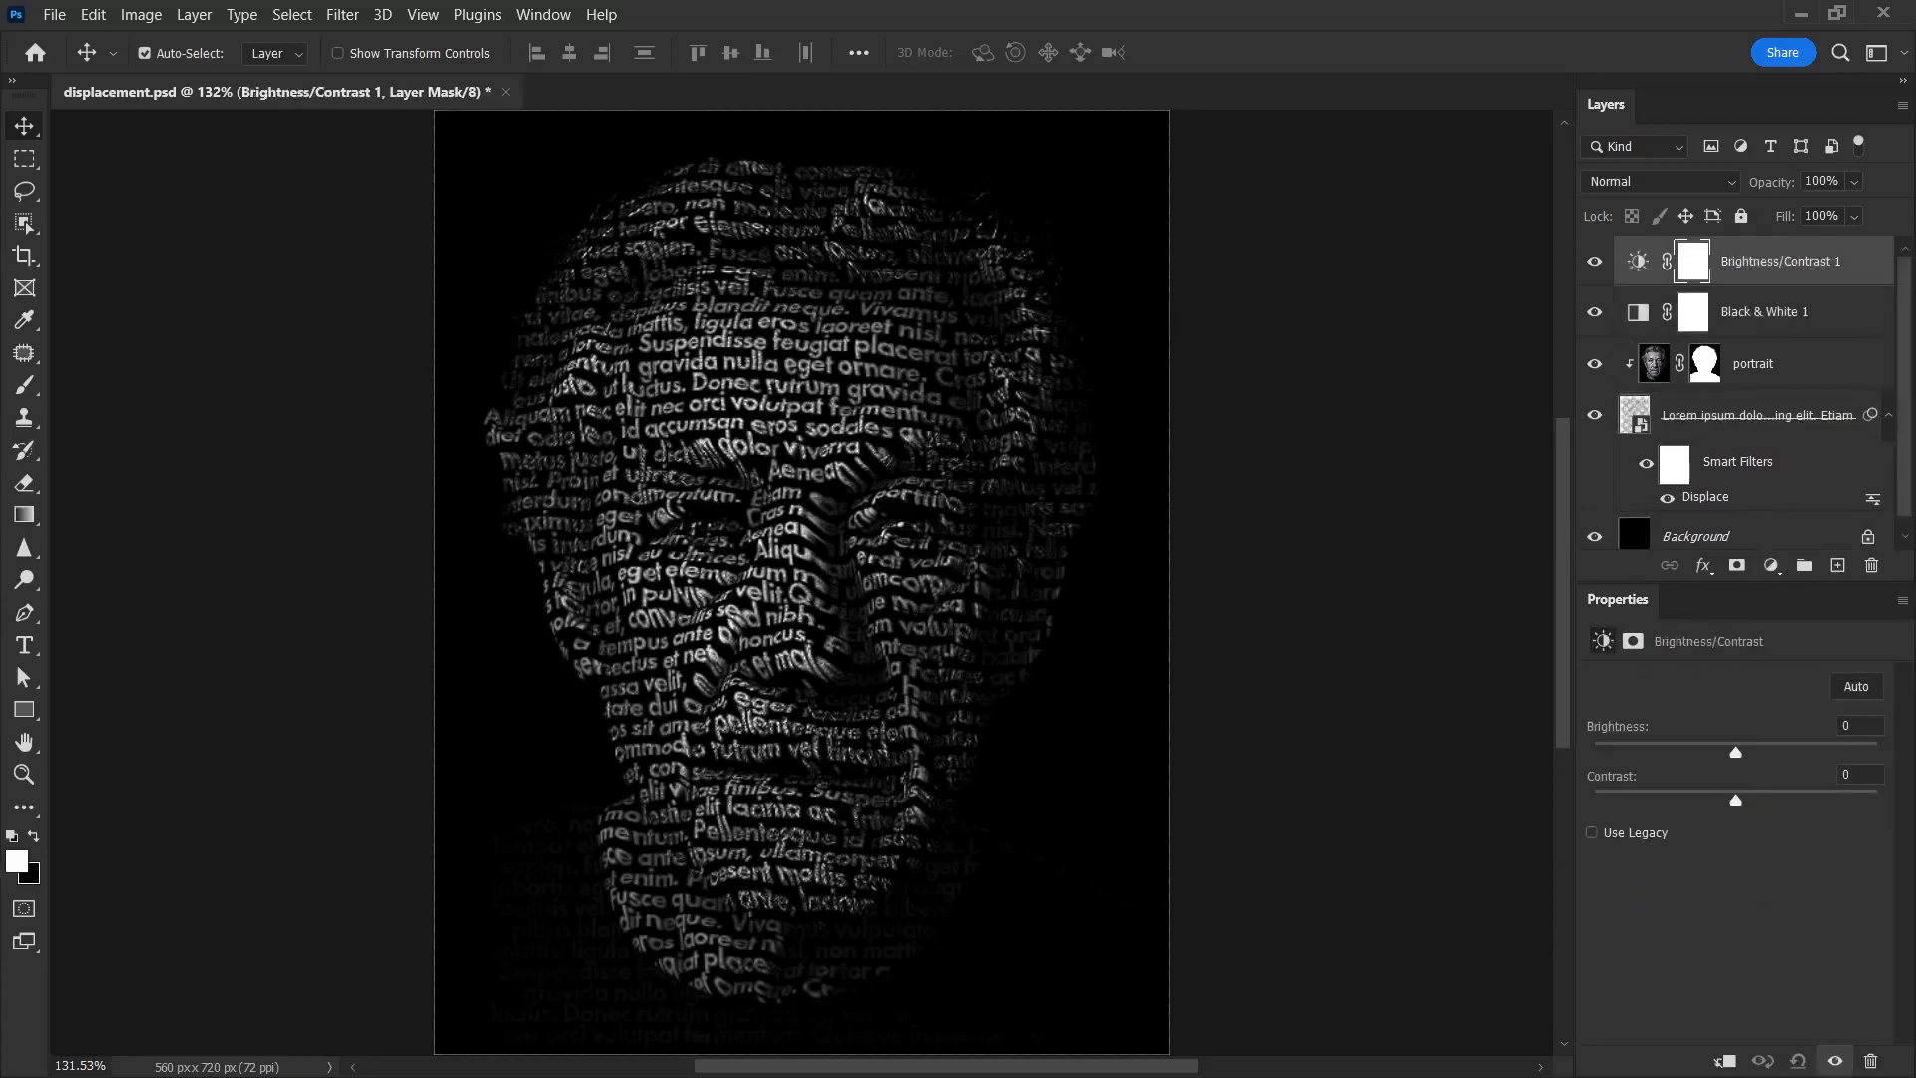
{"action": "left_click_drag", "start_coordinate": [1735, 752], "coordinate": [1798, 753]}
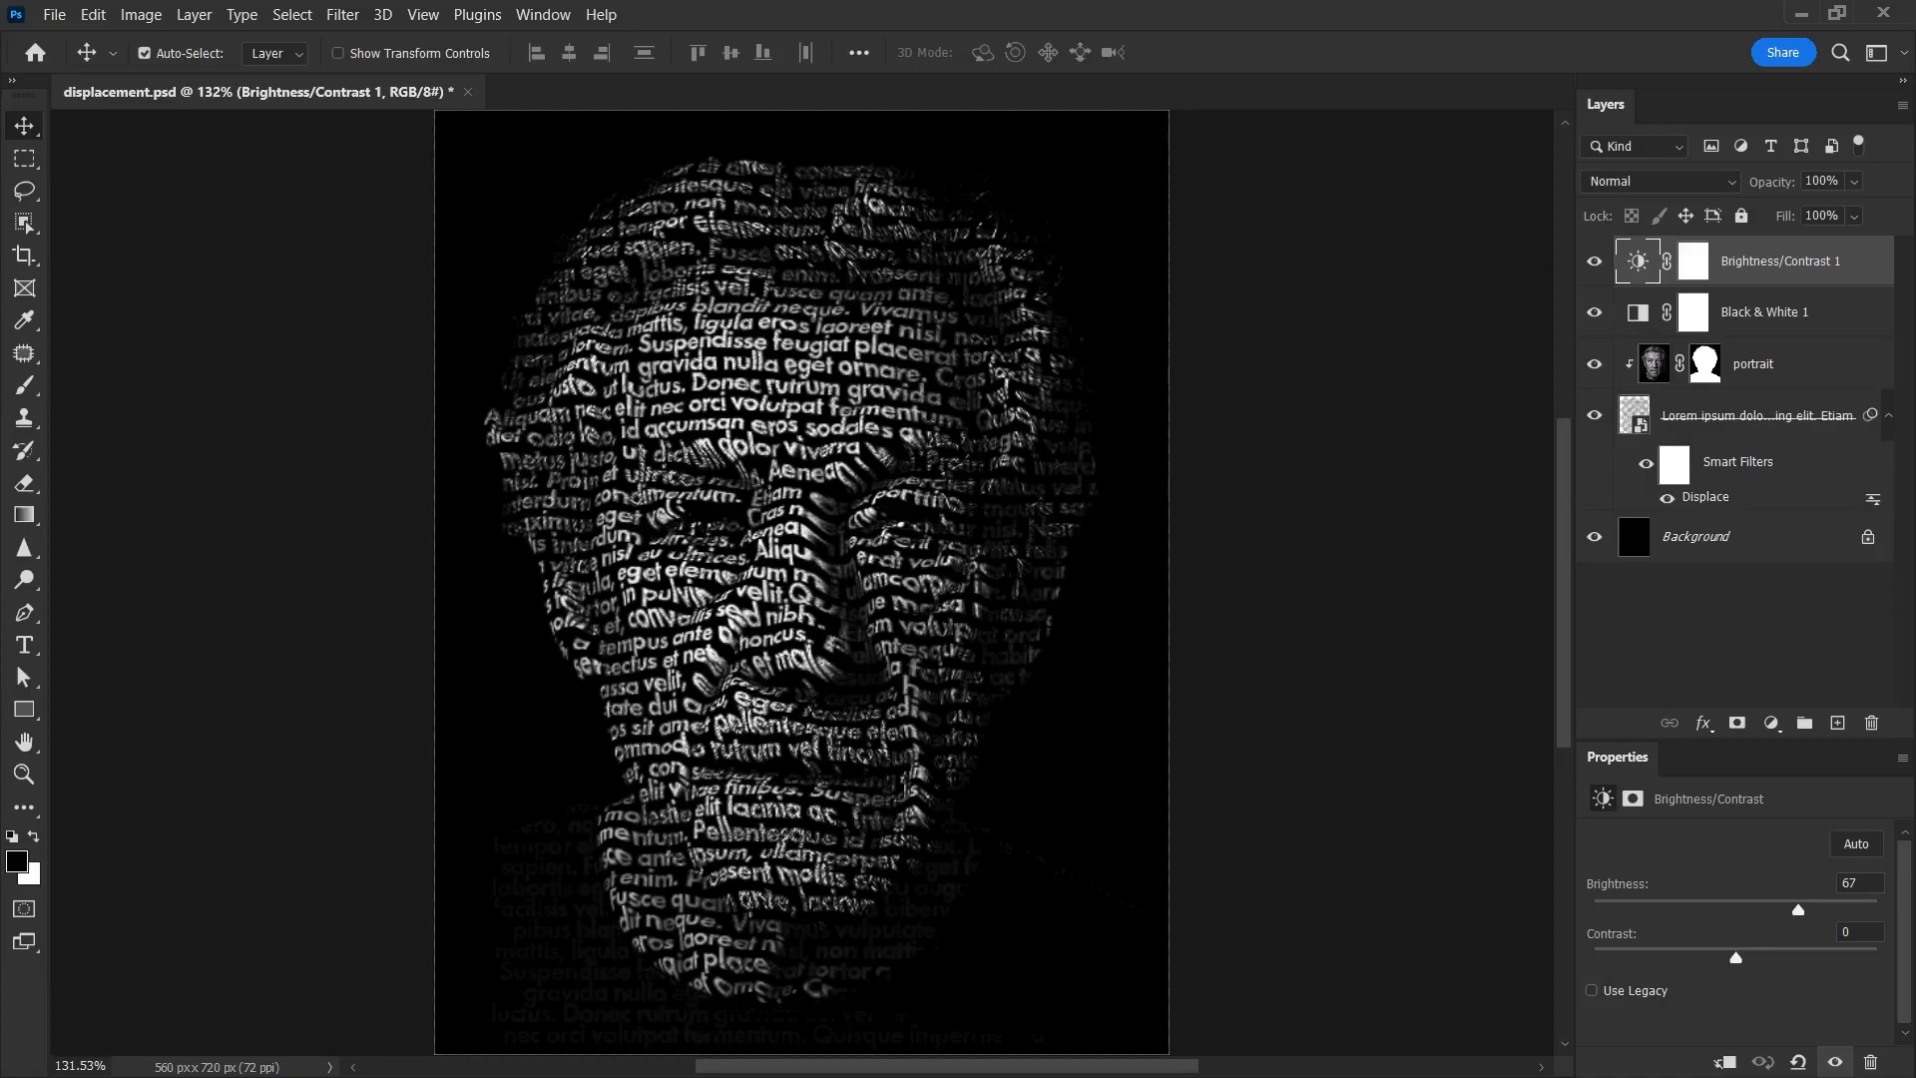
Try a horizontal and vertical scale of 2 in the text layer's Displace smart filter
{"action": "double_click", "coordinate": [1705, 497]}
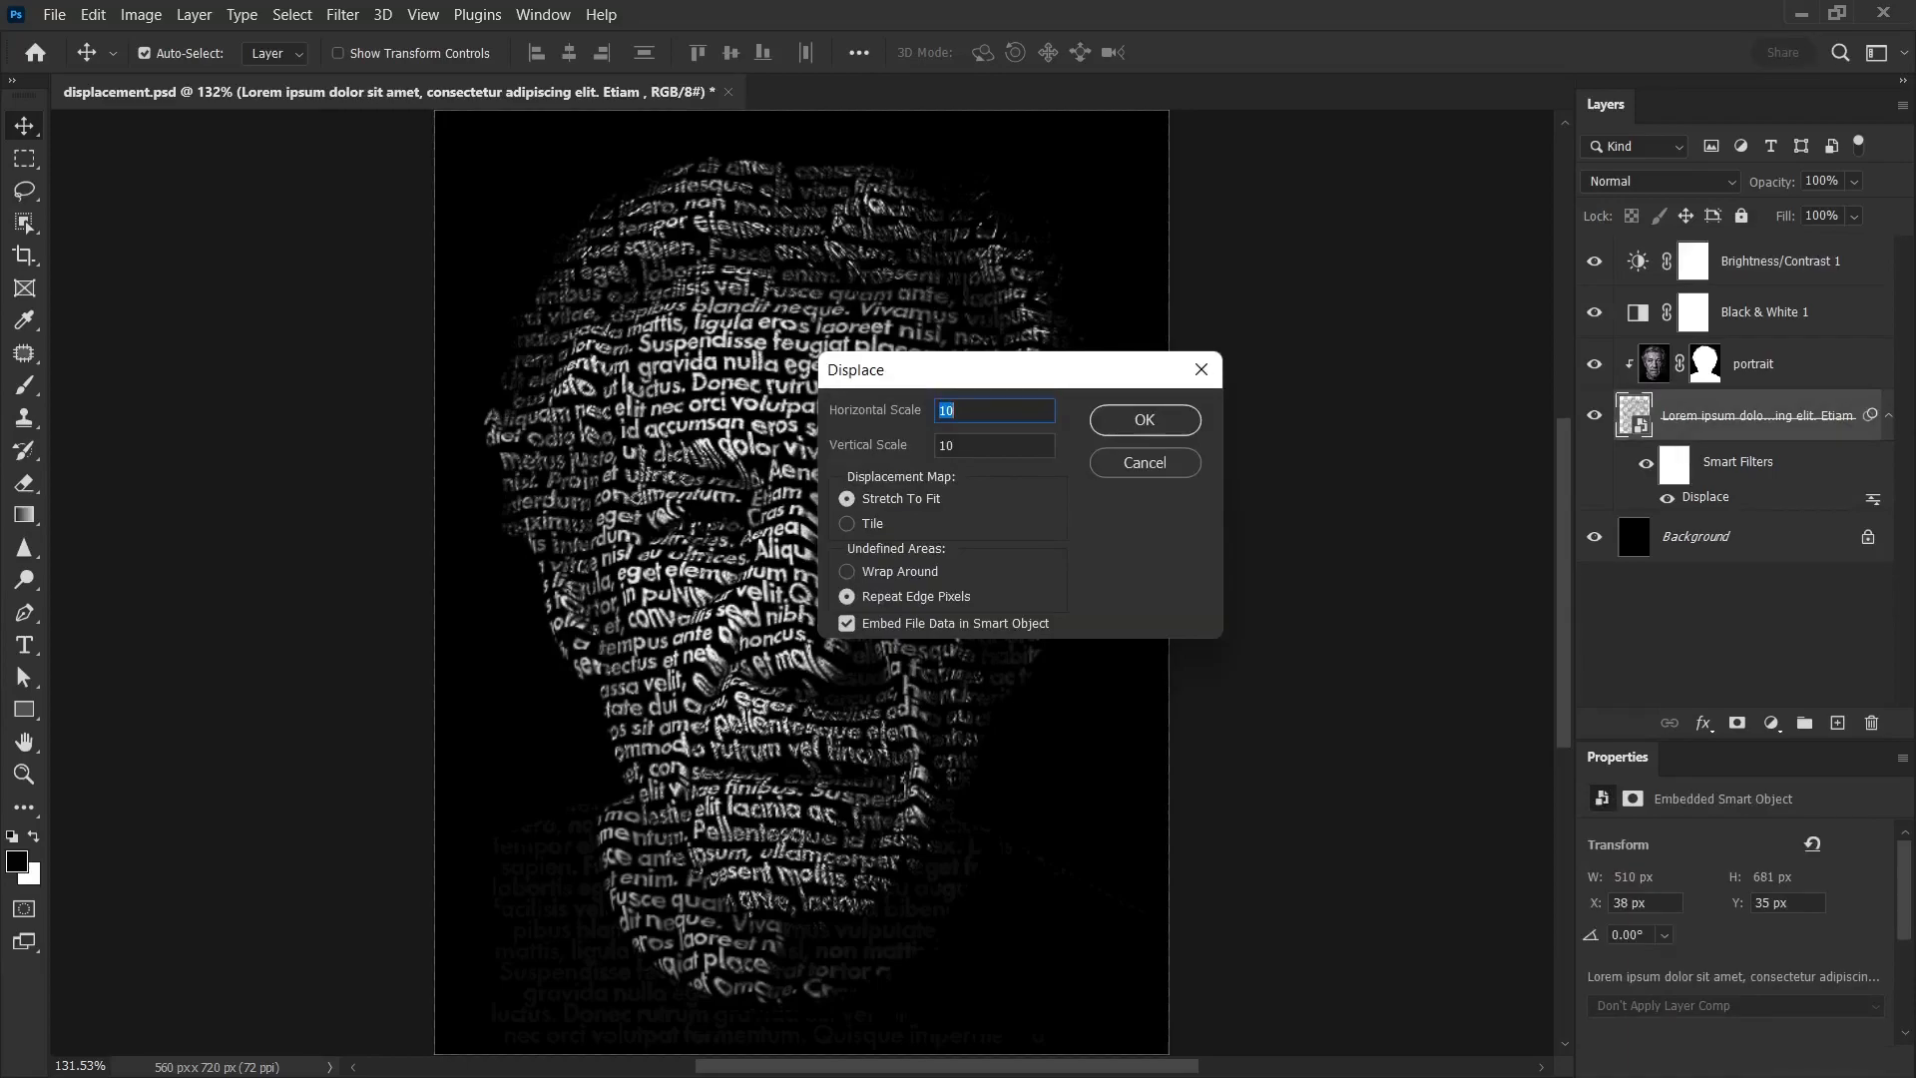
{"action": "type", "text": "2"}
{"action": "key", "text": "Tab"}
{"action": "type", "text": "2"}
{"action": "key", "text": "Return"}
{"action": "key", "text": "Return"}
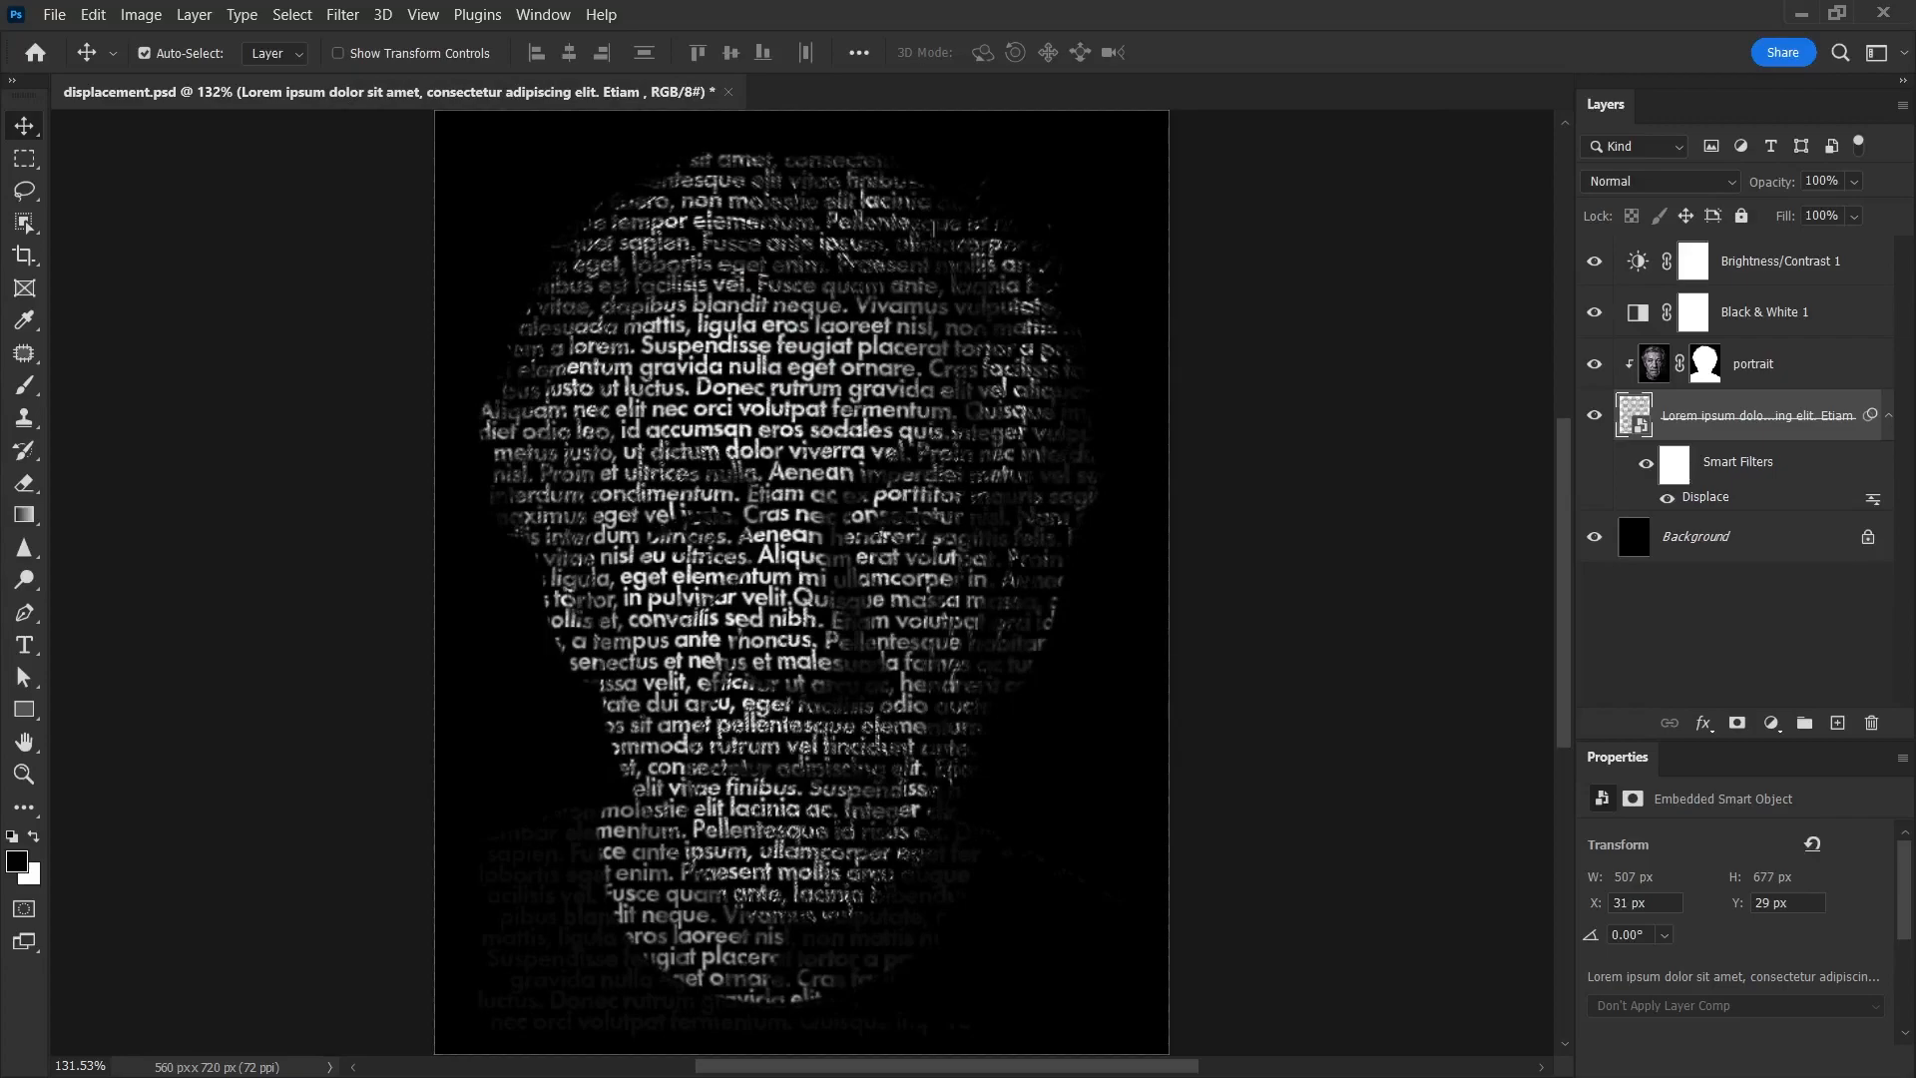
Set the Displace filter's horizontal scale to 5 and reapply it with displacement.psd as the map
{"action": "key", "text": "Tab"}
{"action": "key", "text": "Tab"}
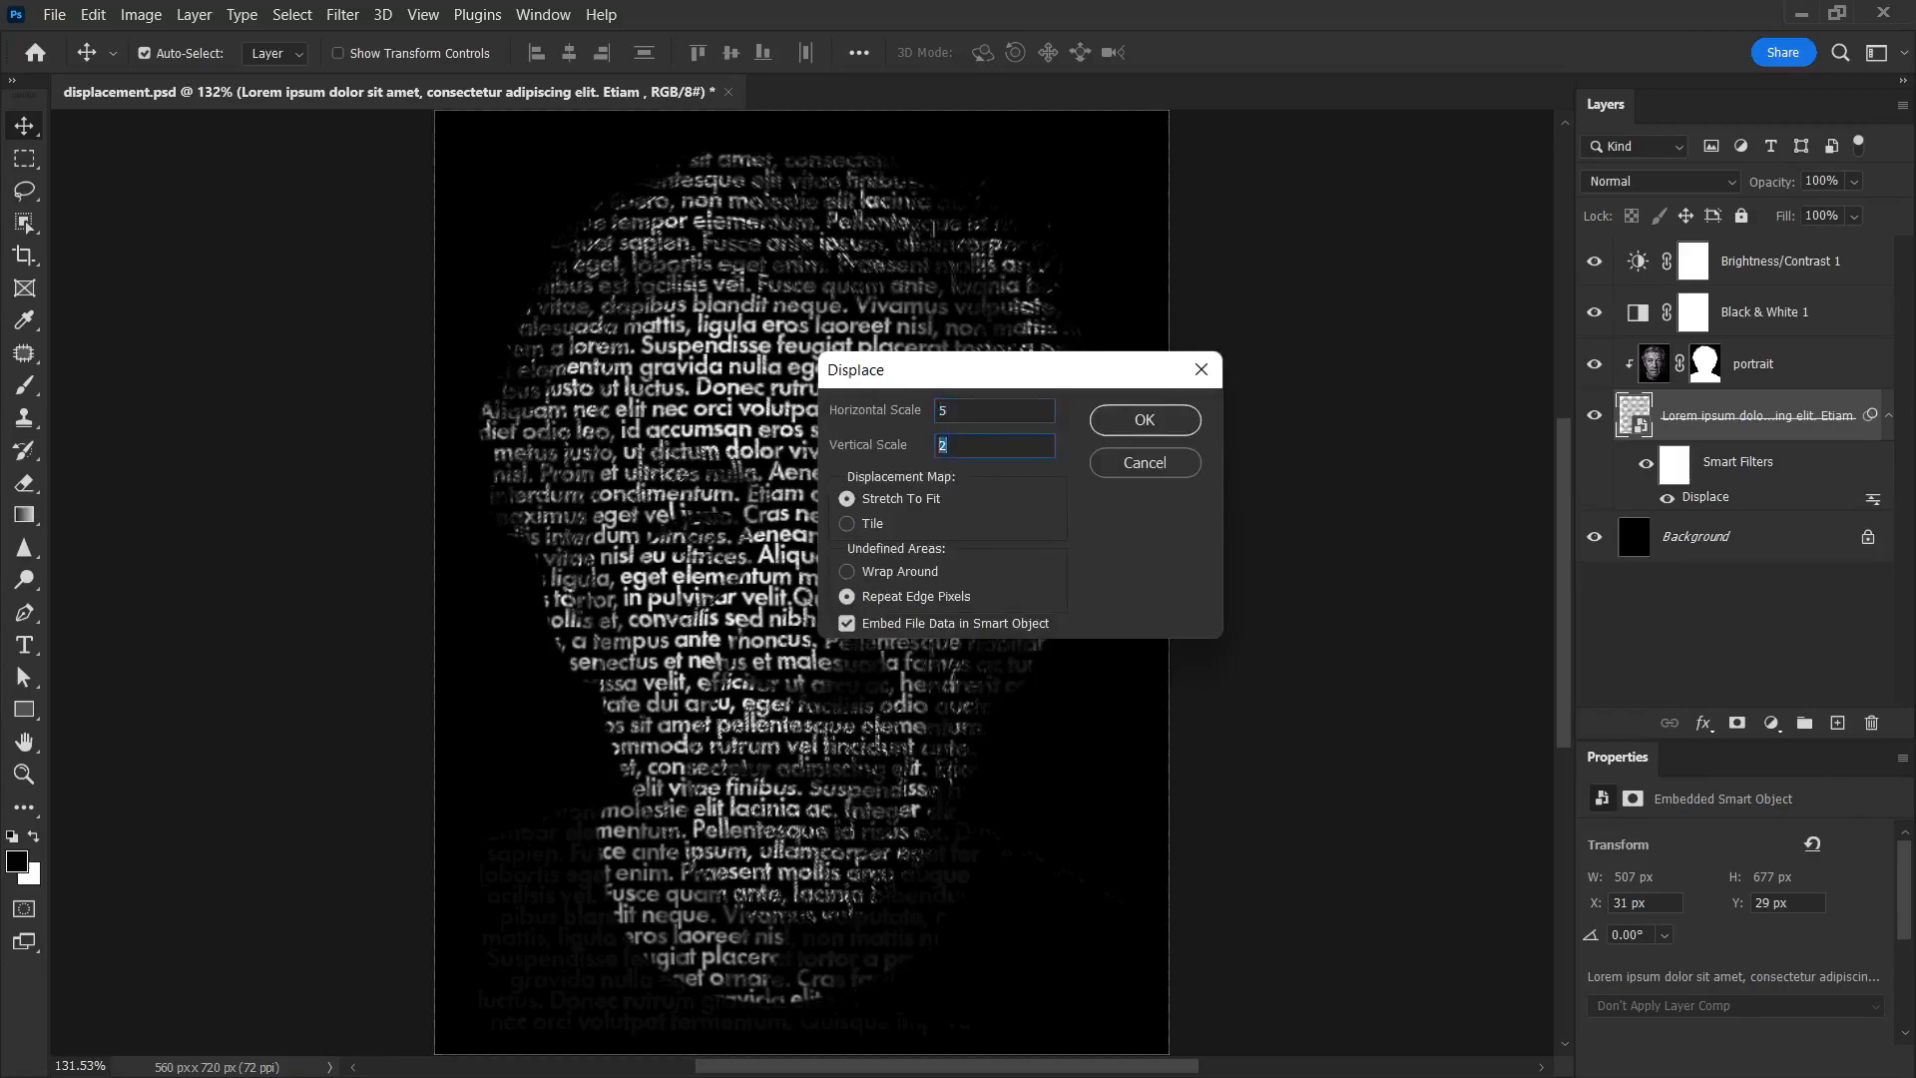
{"action": "key", "text": "Return"}
{"action": "double_click", "coordinate": [627, 323]}
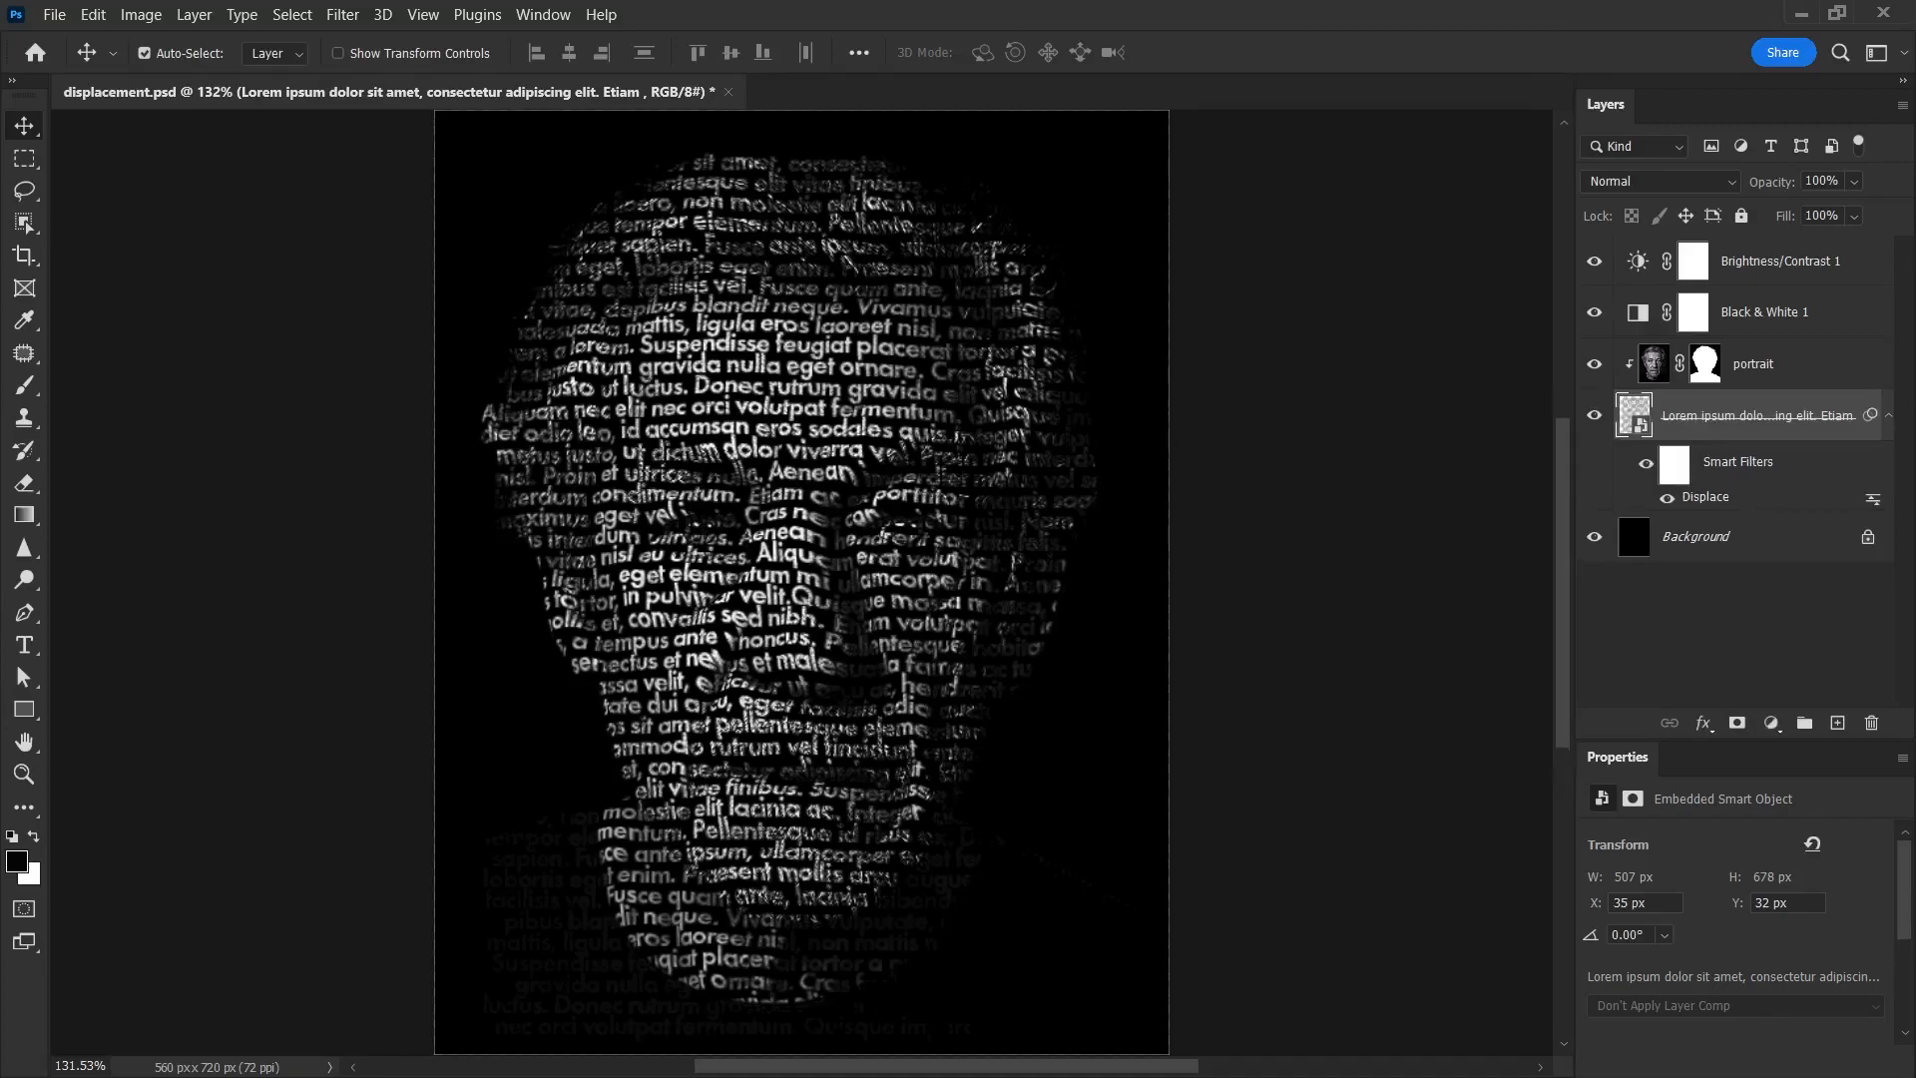
Open the contents of the text smart object and return to the displacement.psd document
{"action": "double_click", "coordinate": [1635, 415]}
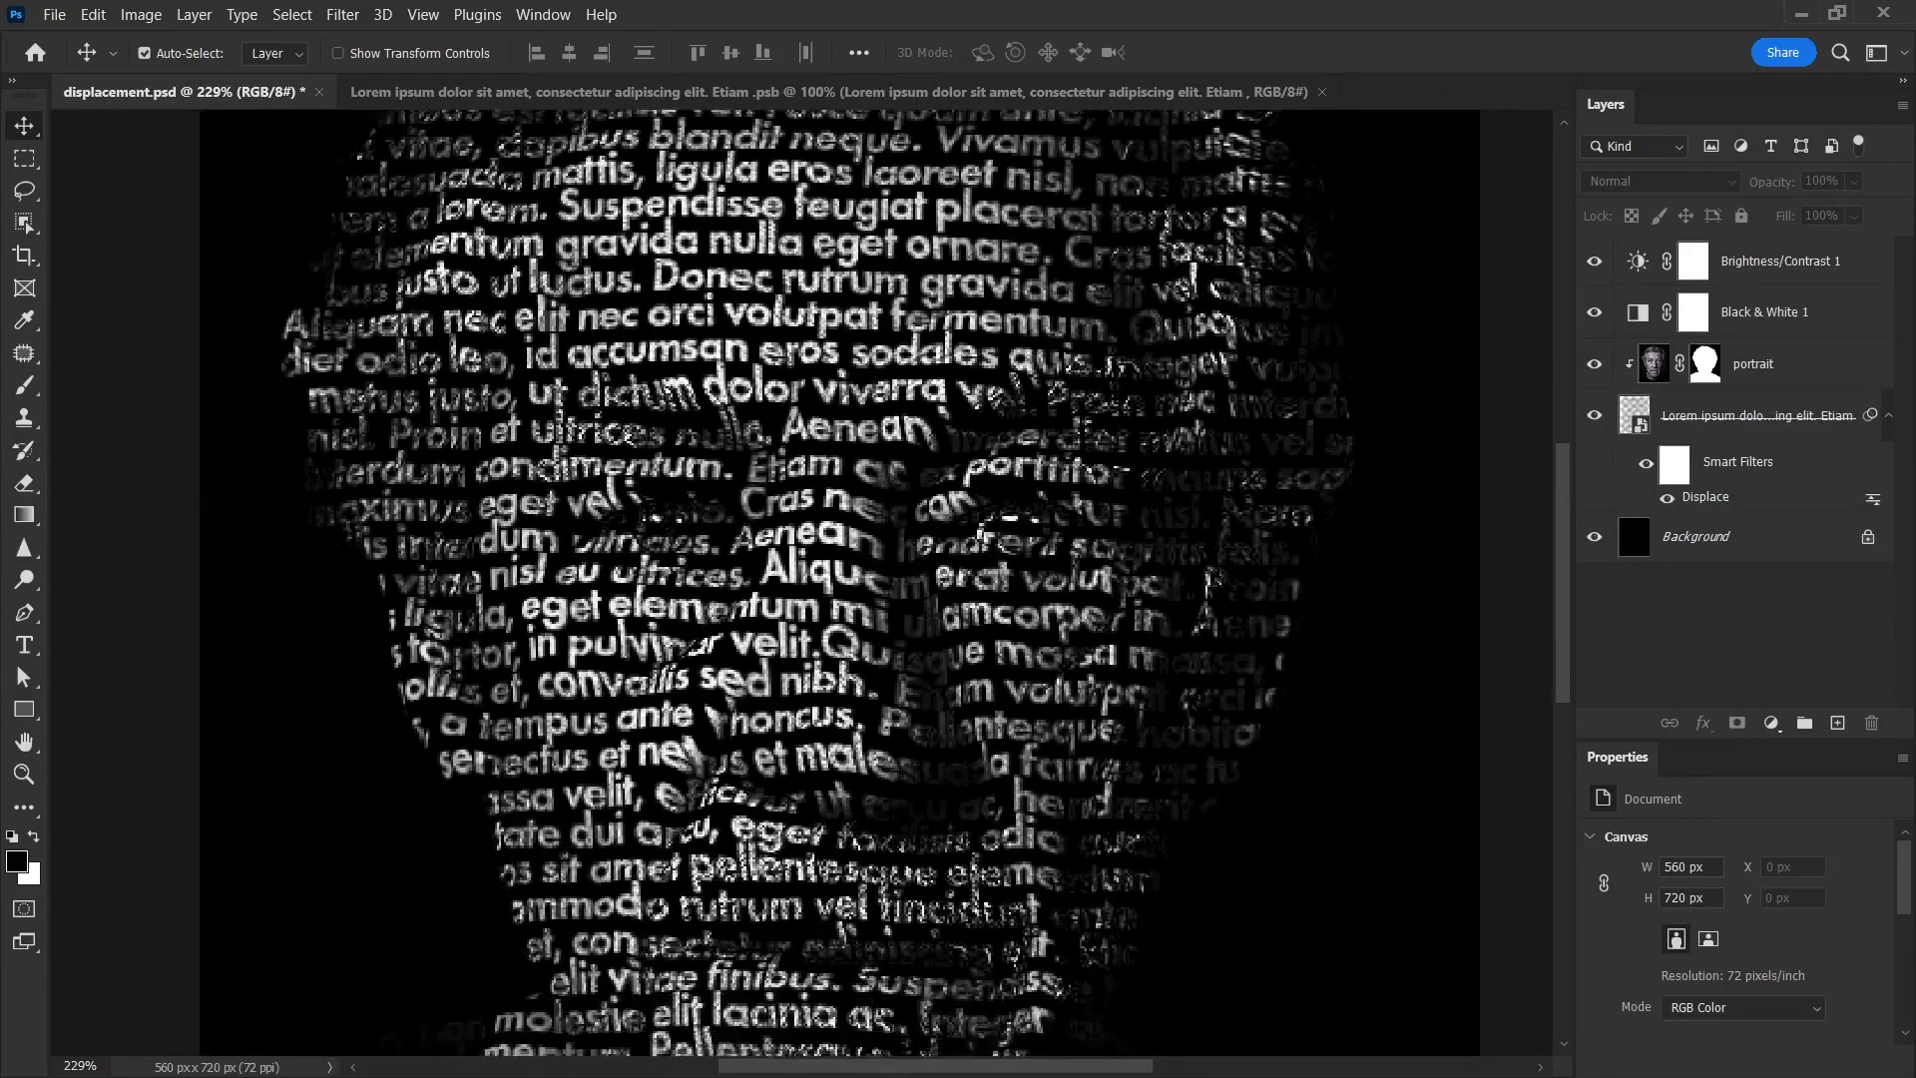
{"action": "key", "text": "ctrl+0"}
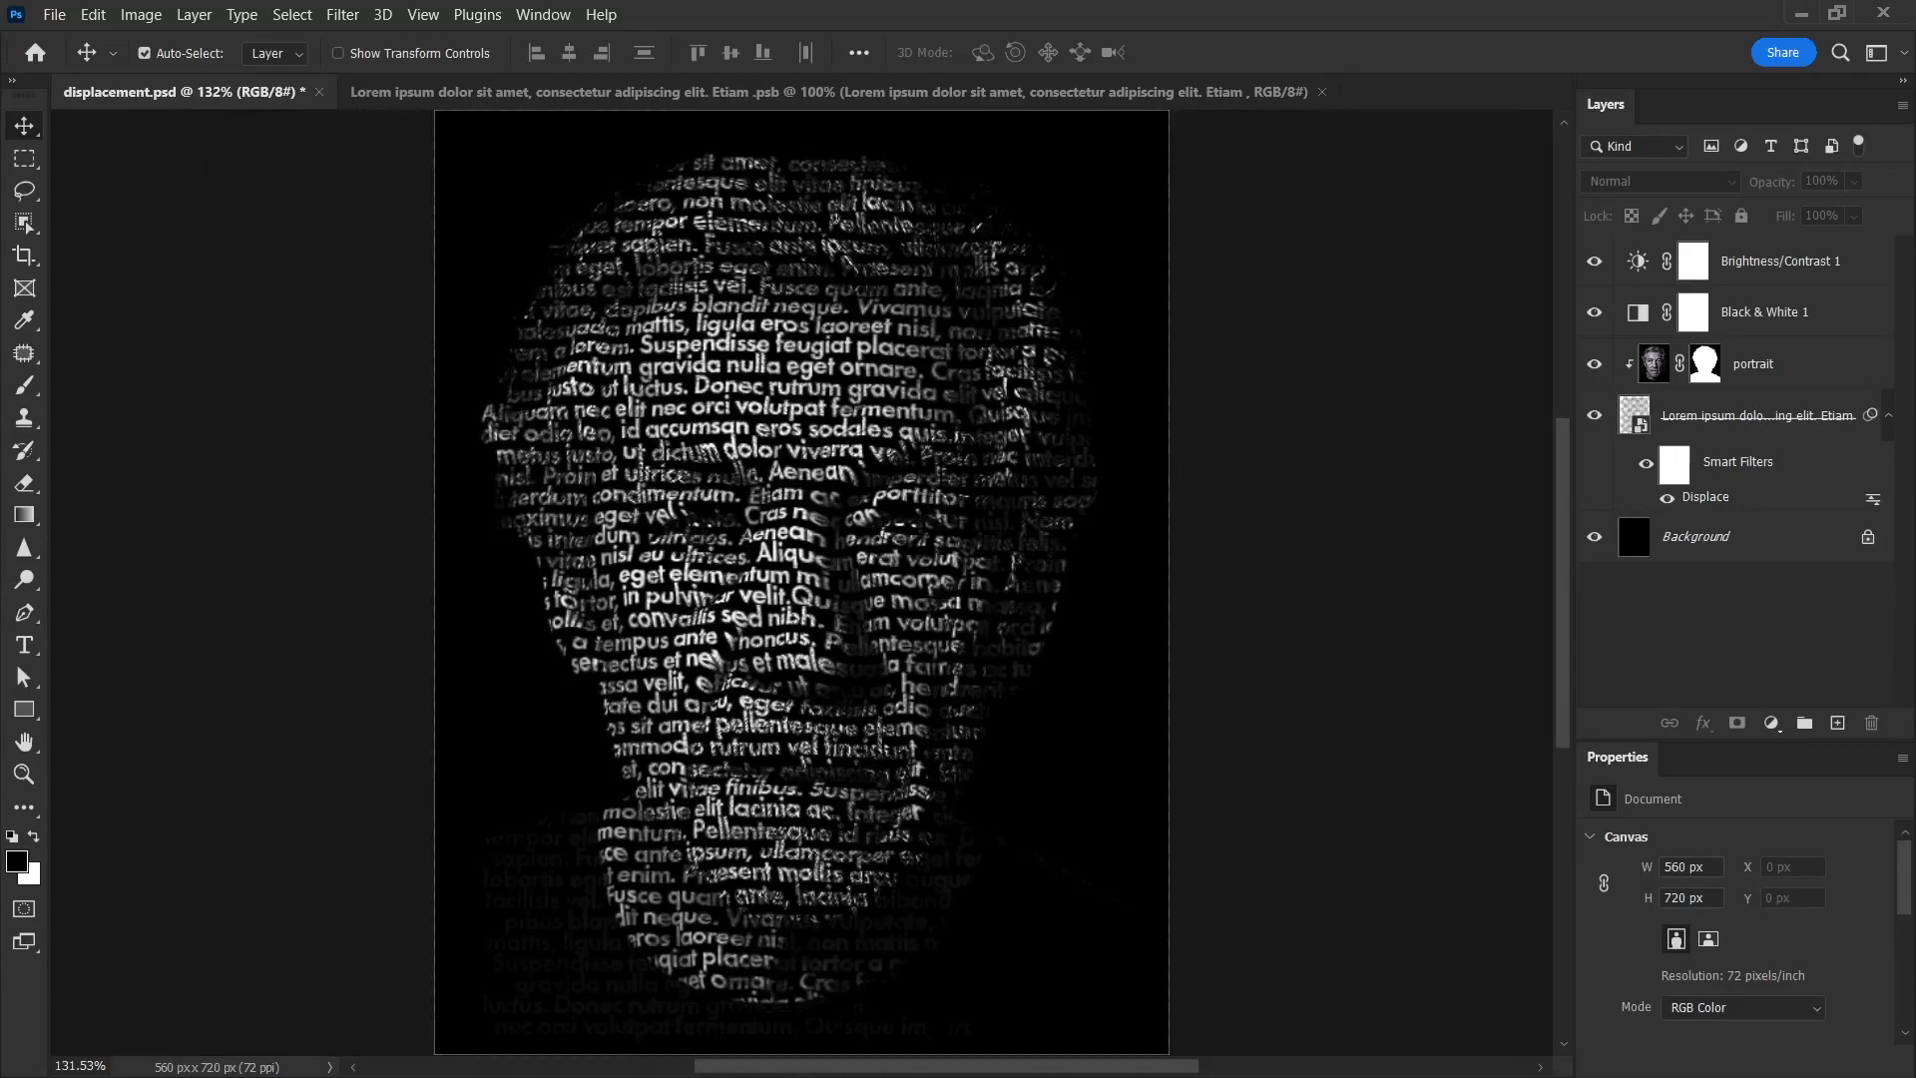
Hide the Black & White 1 adjustment layer to bring back the portrait's original colours
{"action": "left_click", "coordinate": [1764, 312]}
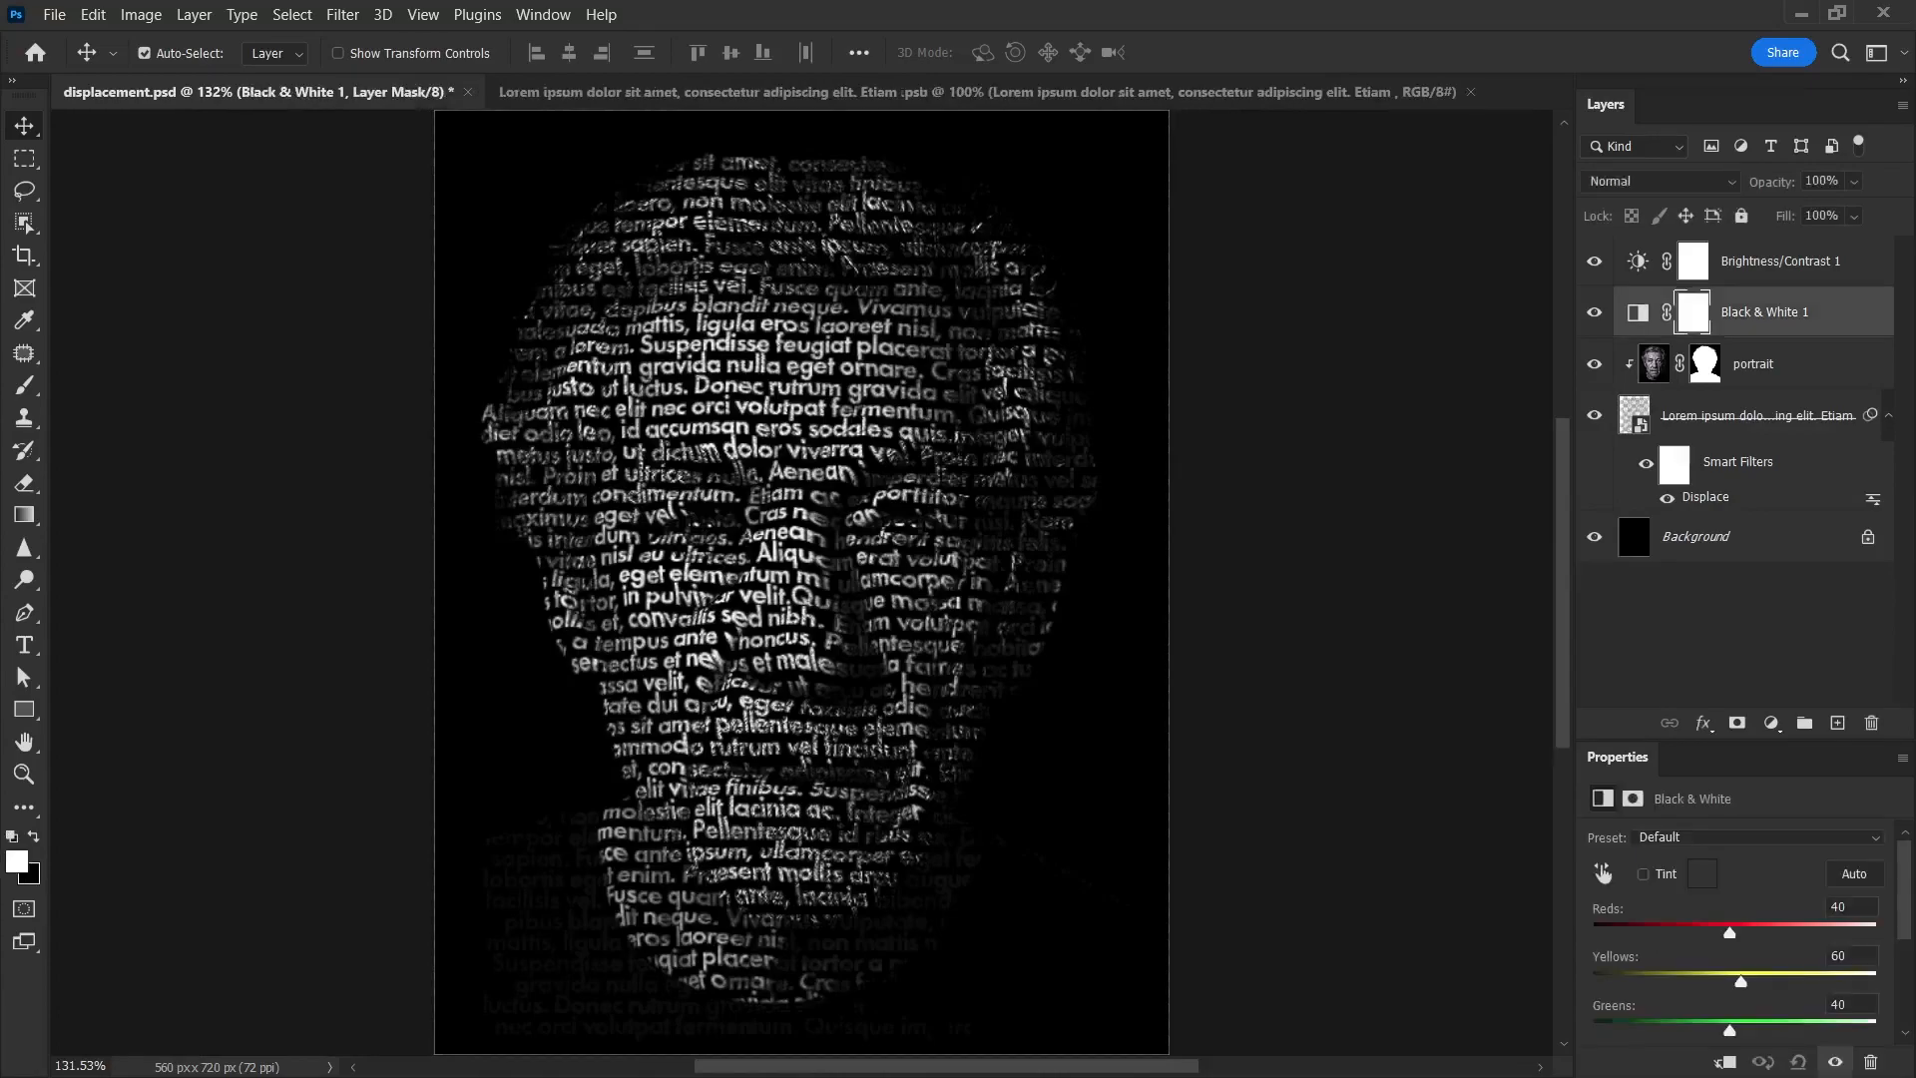
{"action": "left_click", "coordinate": [1834, 1061]}
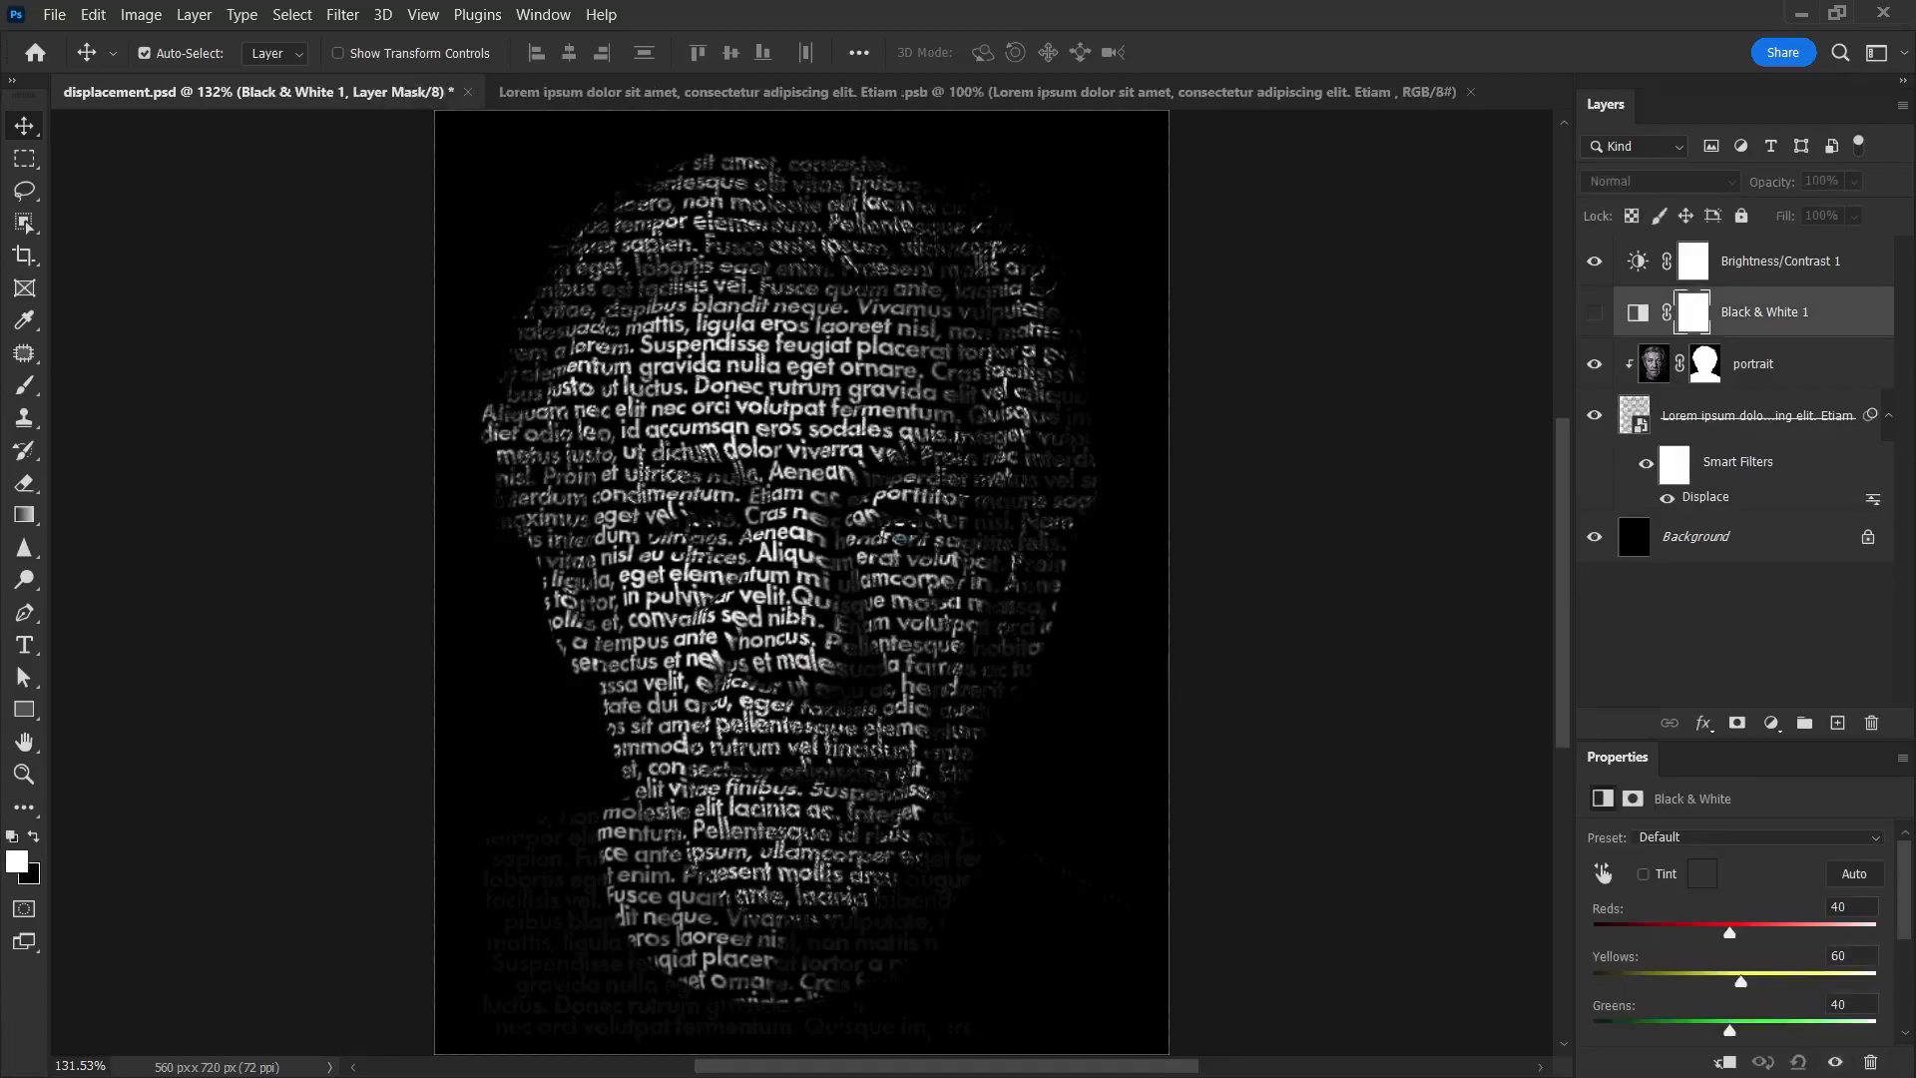
{"action": "left_click", "coordinate": [1736, 636]}
{"action": "scroll", "coordinate": [751, 649], "scroll_direction": "up", "scroll_amount": 5}
{"action": "key", "text": "ctrl+0"}
Paint black on the portrait layer's mask around the head's outer edges with a 128 px brush at 76% opacity to fade the text
{"action": "left_click", "coordinate": [1753, 364]}
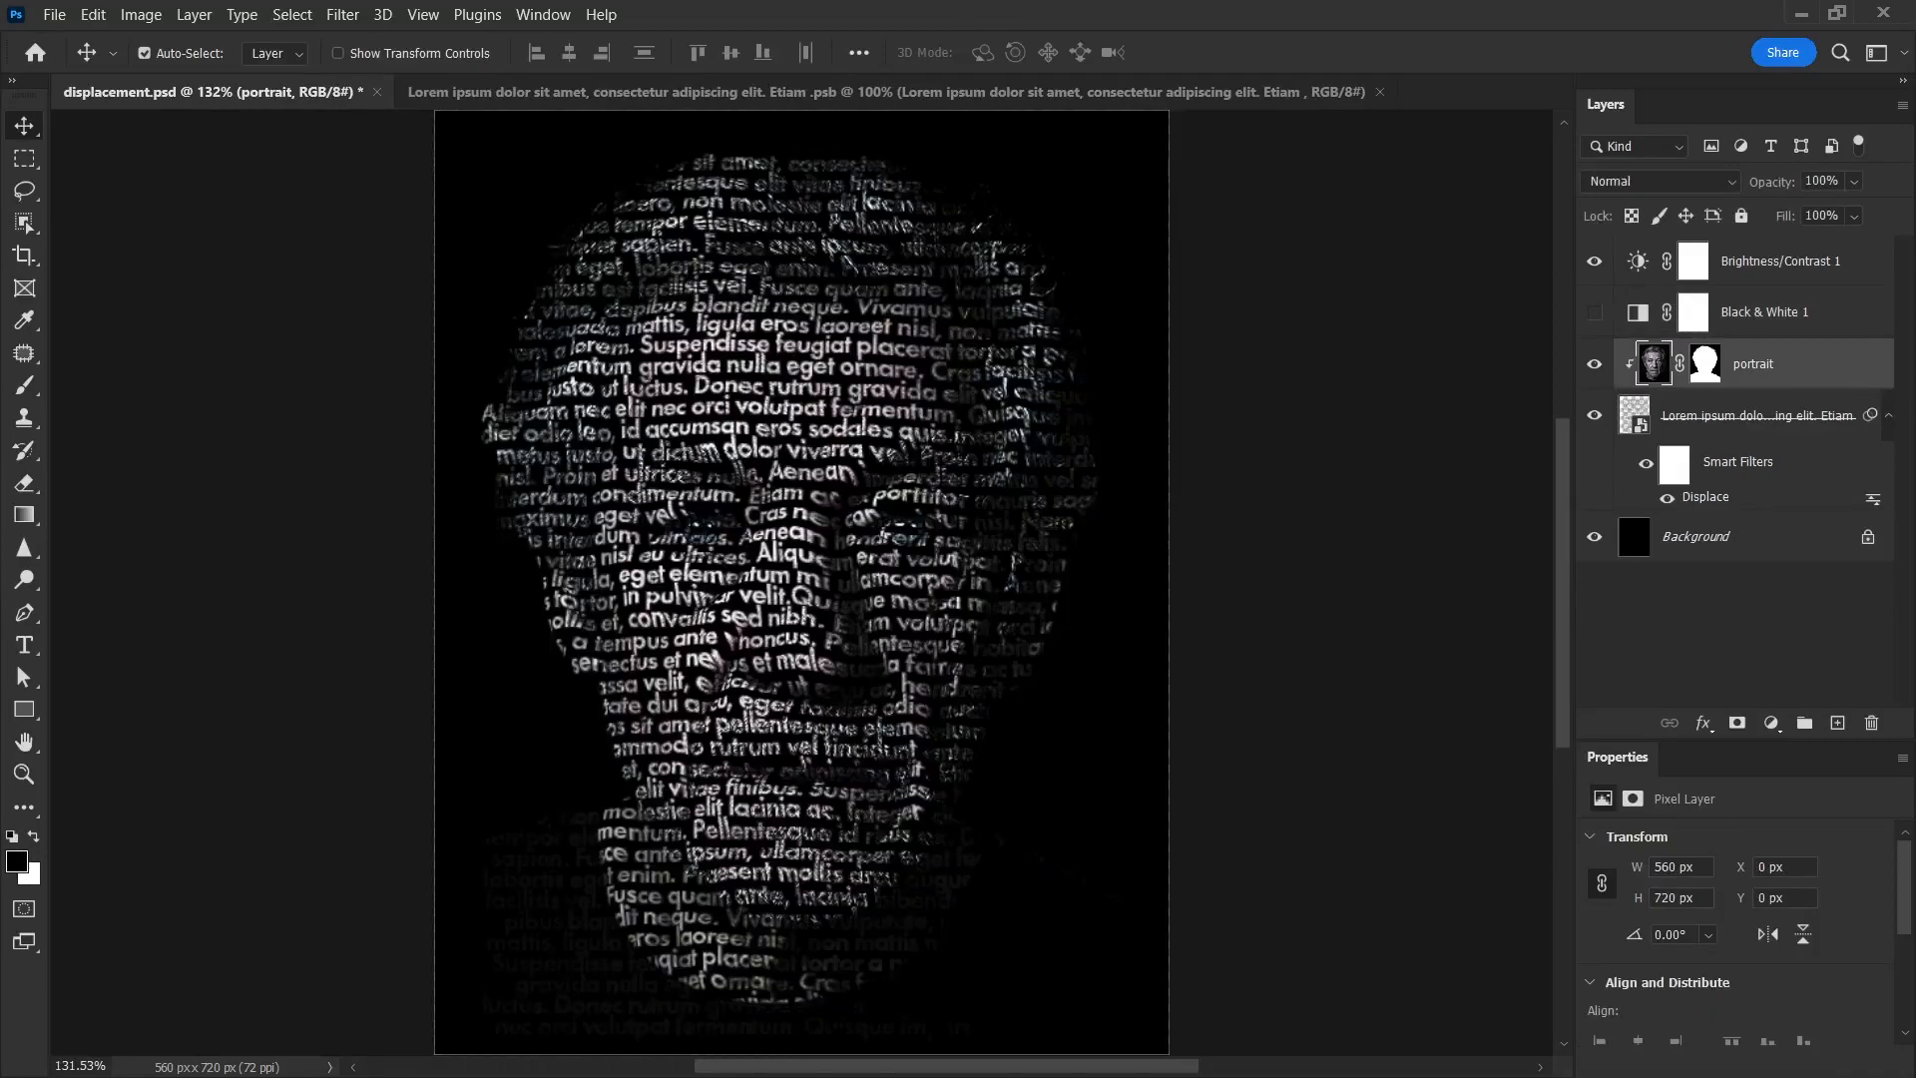
{"action": "left_click", "coordinate": [1704, 364]}
{"action": "key", "text": "b"}
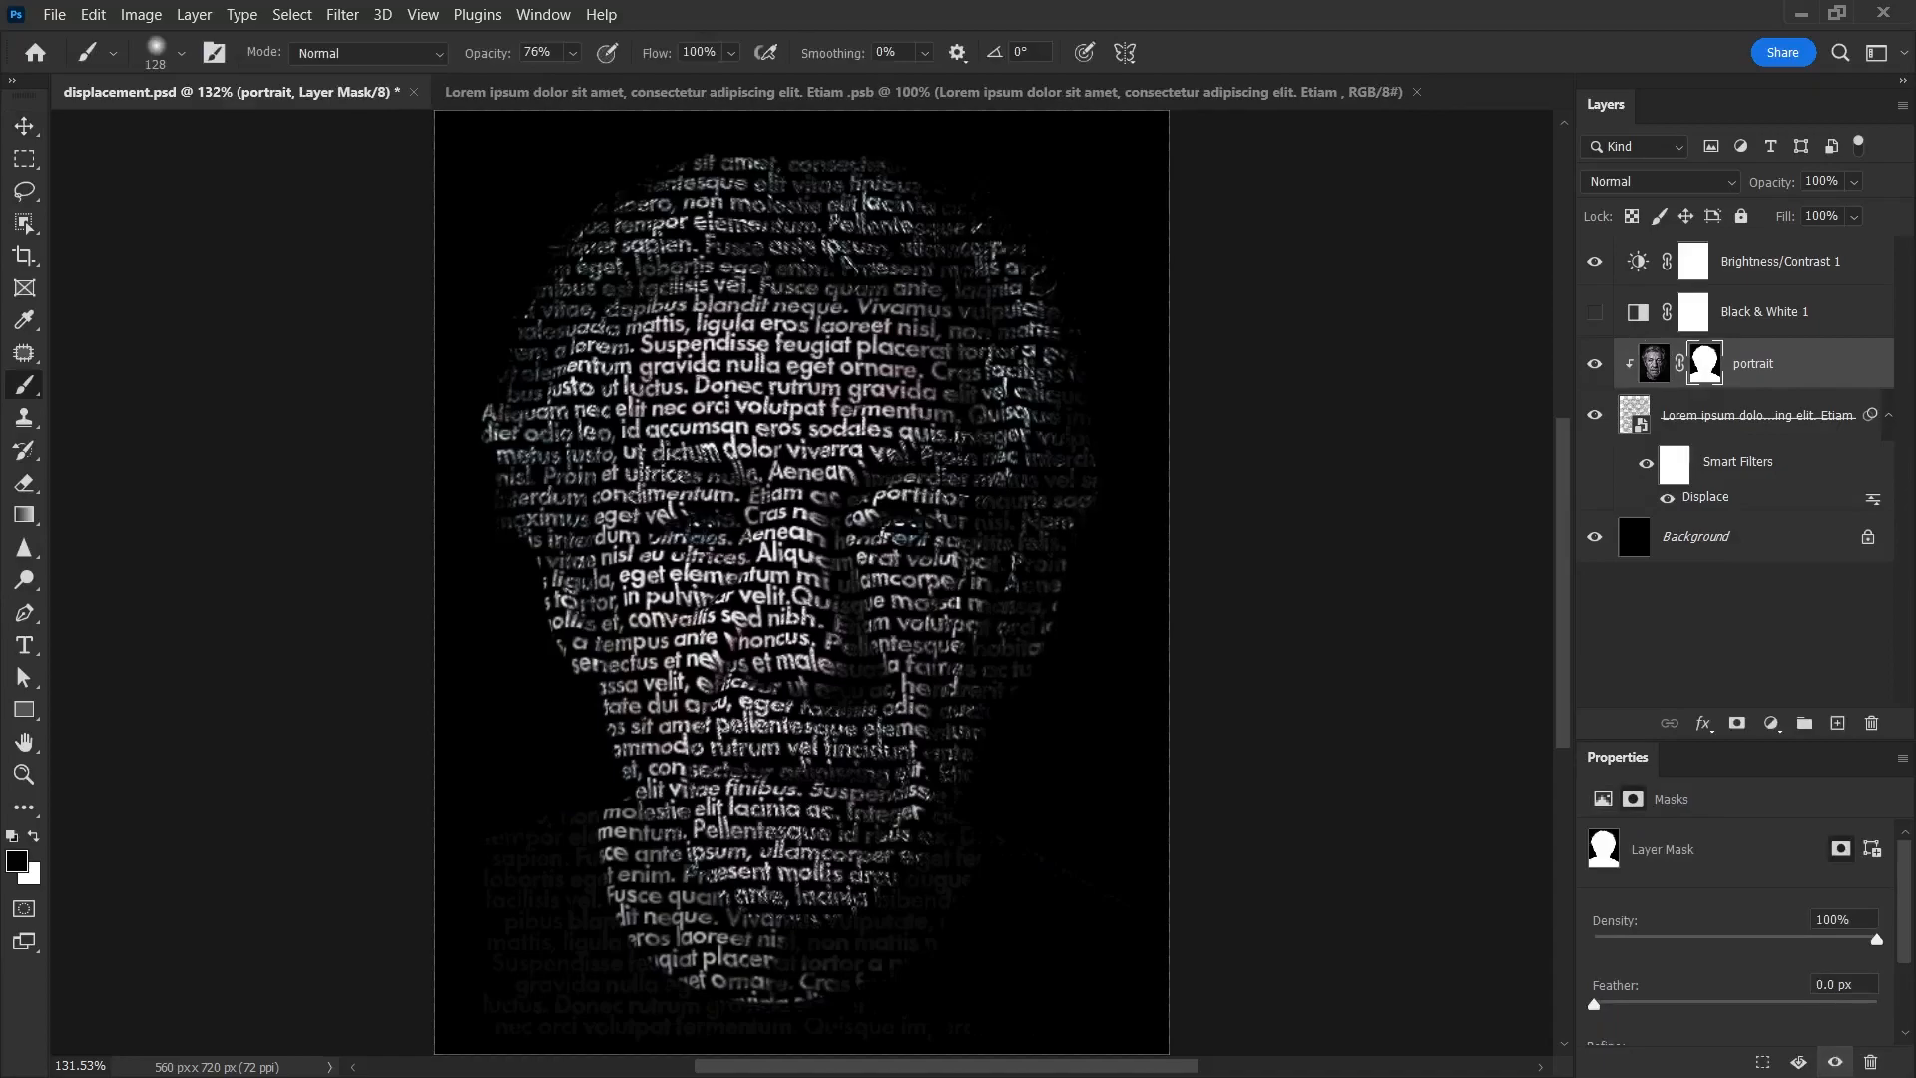
{"action": "left_click_drag", "start_coordinate": [1027, 249], "coordinate": [477, 423]}
{"action": "key", "text": "v"}
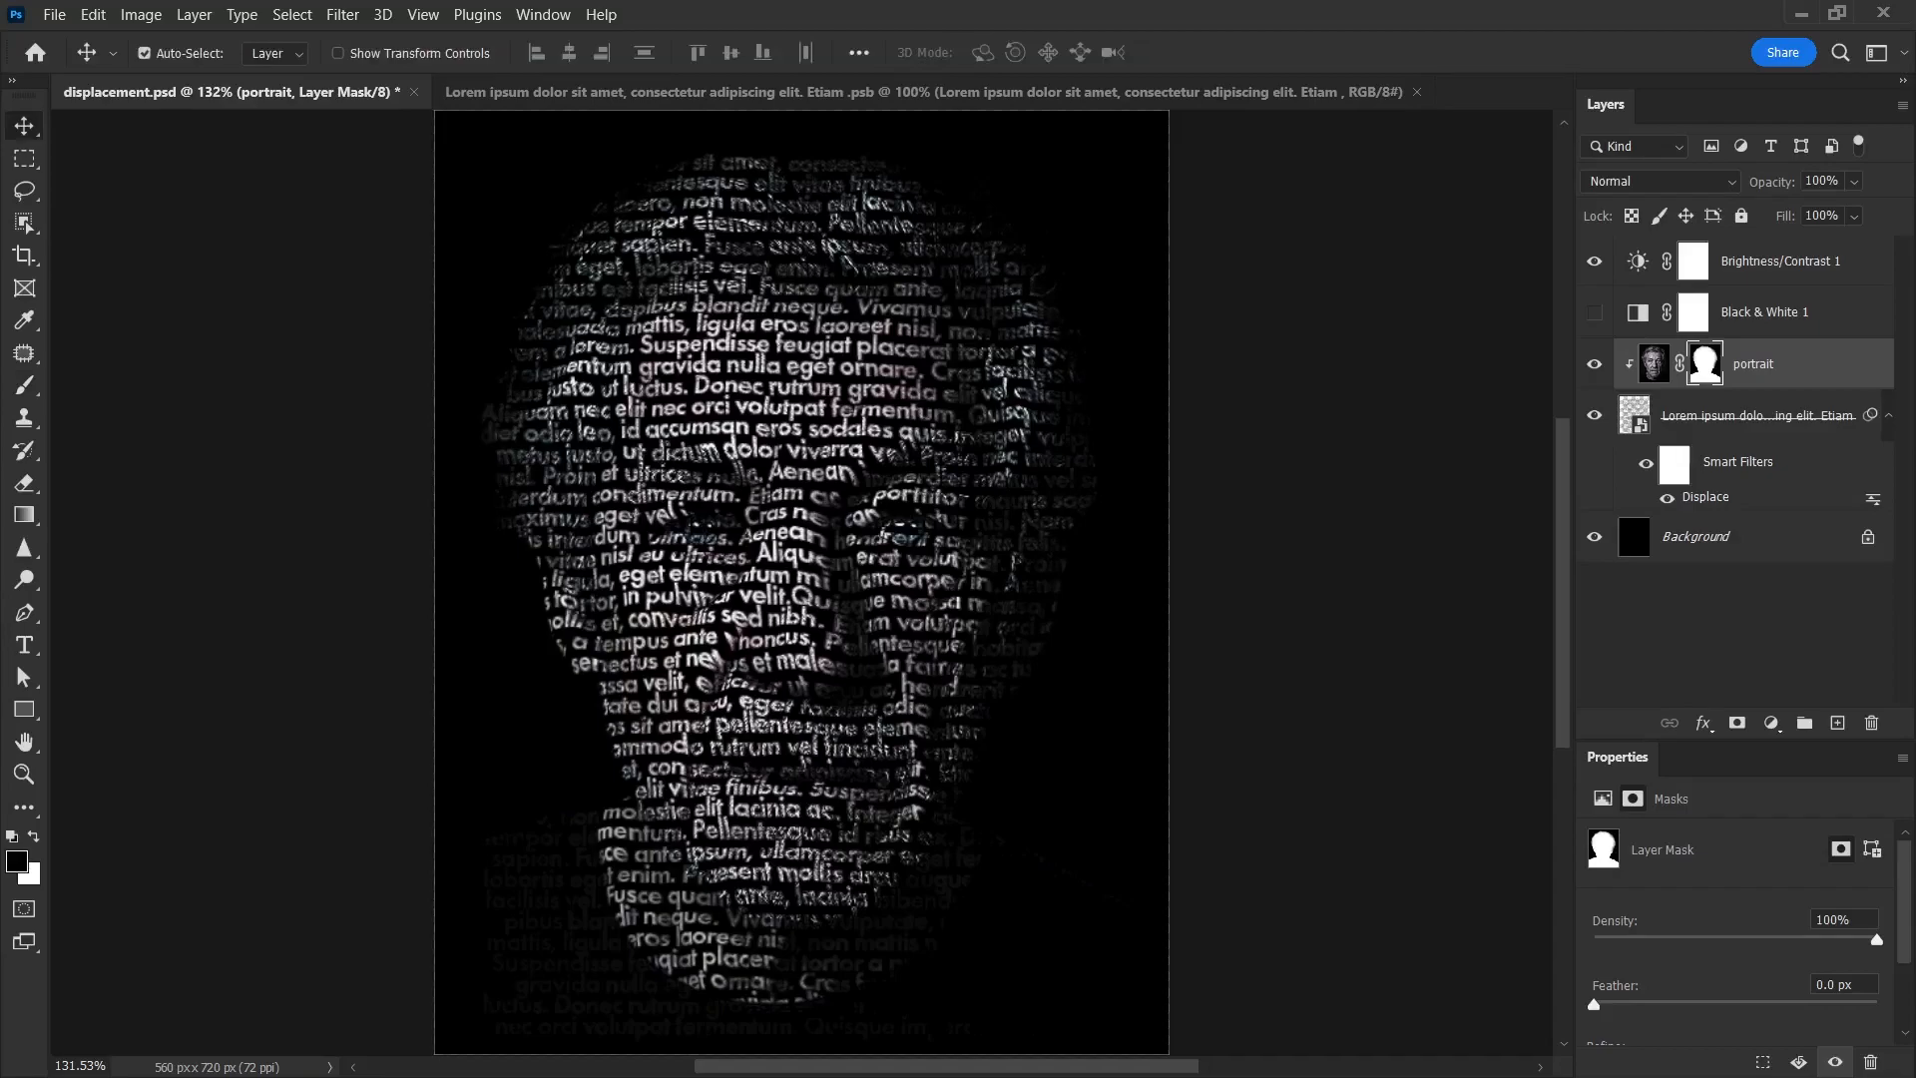